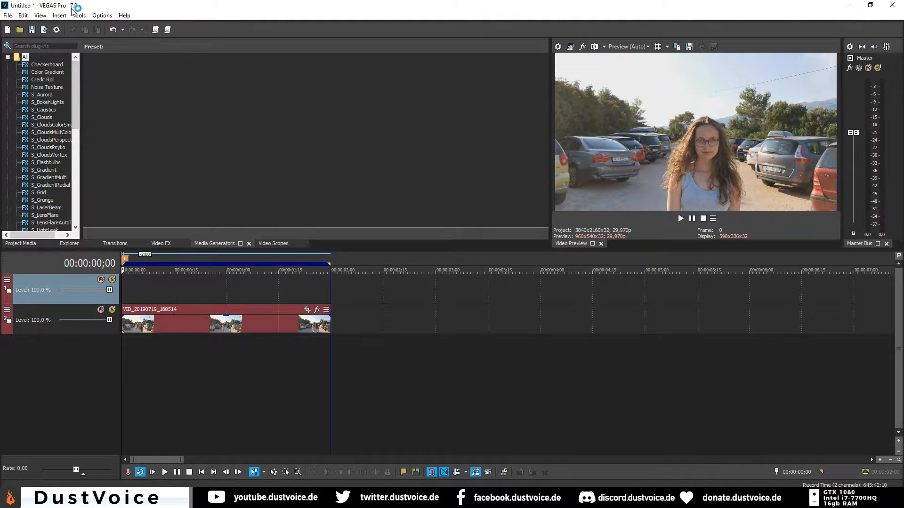
Step: Add the VEGAS Bézier Masking effect to the VID_20190719_180514 clip on track 2
{"action": "left_click", "coordinate": [318, 310]}
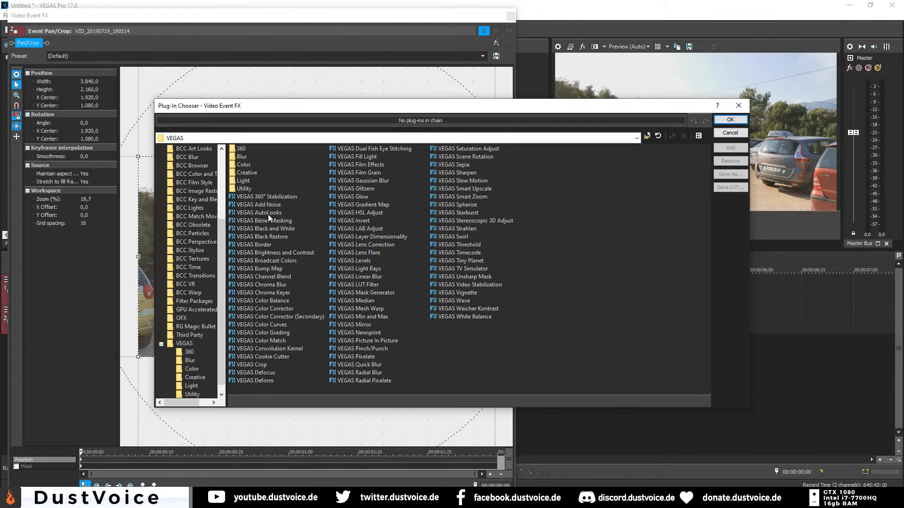
{"action": "double_click", "coordinate": [270, 222]}
{"action": "left_click", "coordinate": [730, 120]}
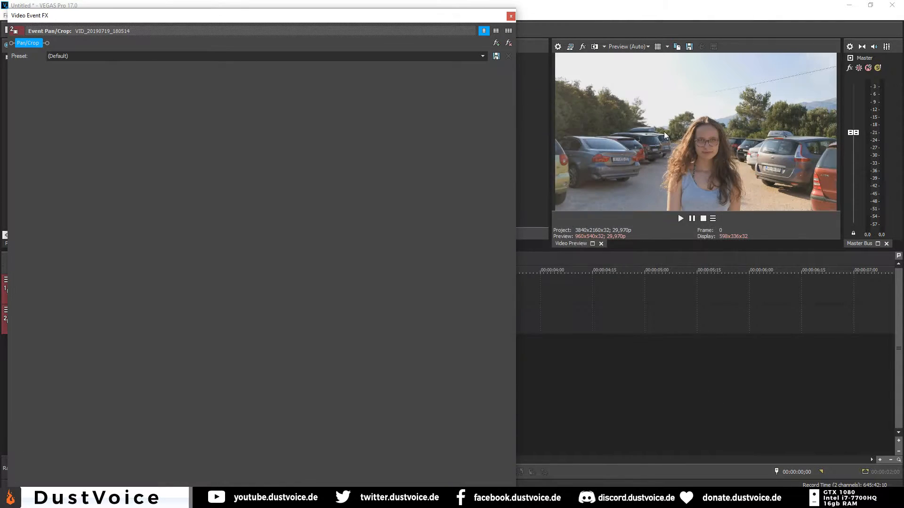
Step: Show the general and Mask 1 settings of Bézier Masking and set Blend to about 0.537
{"action": "left_click", "coordinate": [20, 87]}
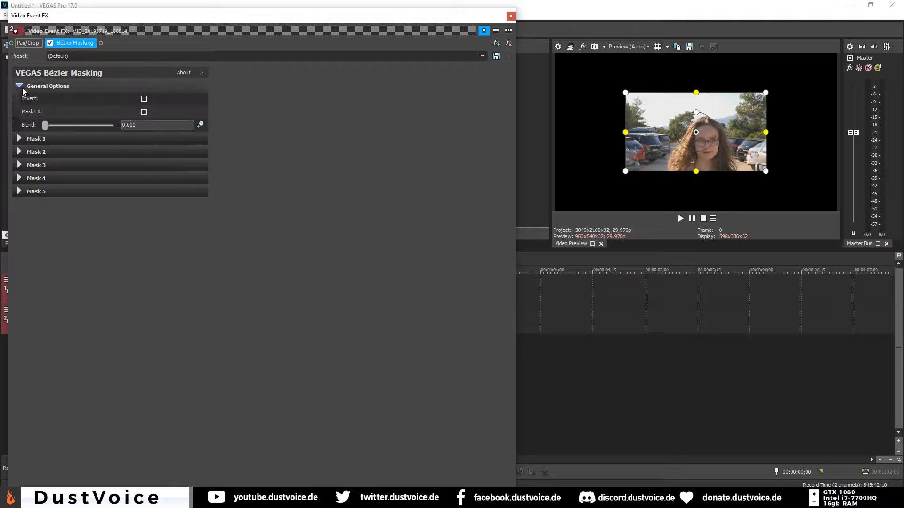
{"action": "left_click", "coordinate": [19, 138]}
{"action": "left_click_drag", "start_coordinate": [59, 126], "coordinate": [92, 126]}
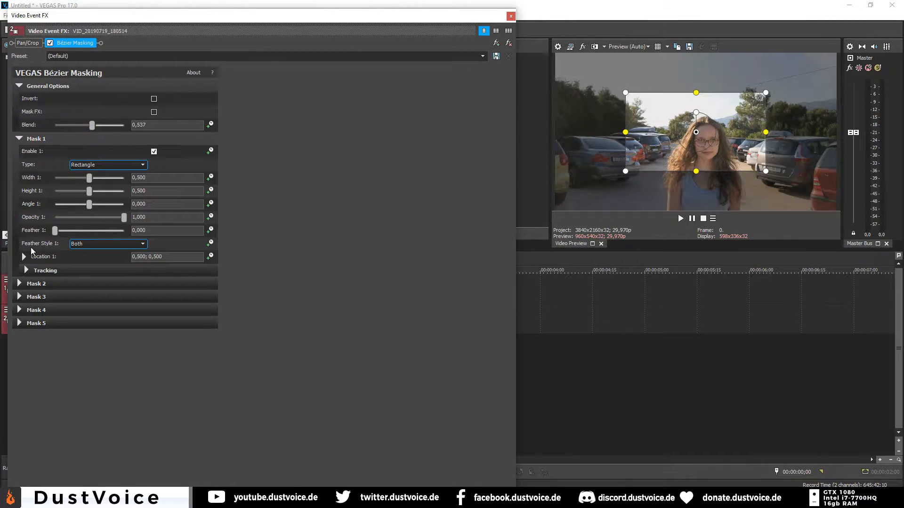
Step: Set Mask 1's tracking precision to High and its tracking mode to Shape & Location
{"action": "left_click", "coordinate": [26, 270]}
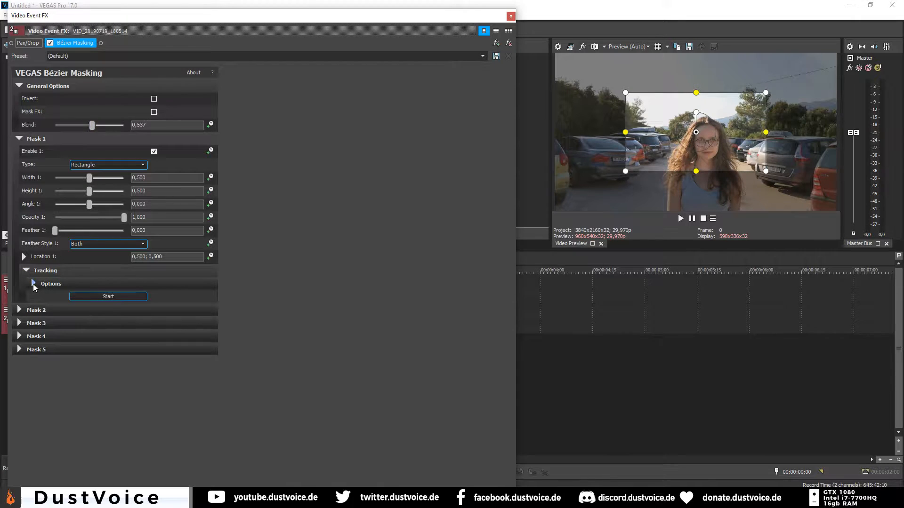
{"action": "left_click", "coordinate": [34, 283]}
{"action": "left_click", "coordinate": [131, 297]}
{"action": "left_click", "coordinate": [135, 317]}
{"action": "left_click", "coordinate": [136, 310]}
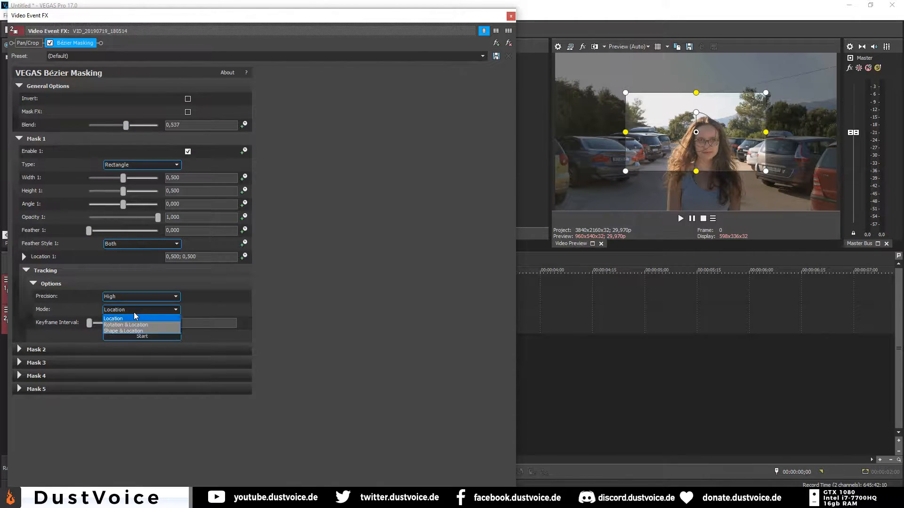
{"action": "left_click", "coordinate": [155, 331]}
Step: Change Mask 1 to the Curve type and draw a closed four-point mask around the dark grey car's licence plate
{"action": "left_click", "coordinate": [137, 164]}
{"action": "left_click", "coordinate": [134, 187]}
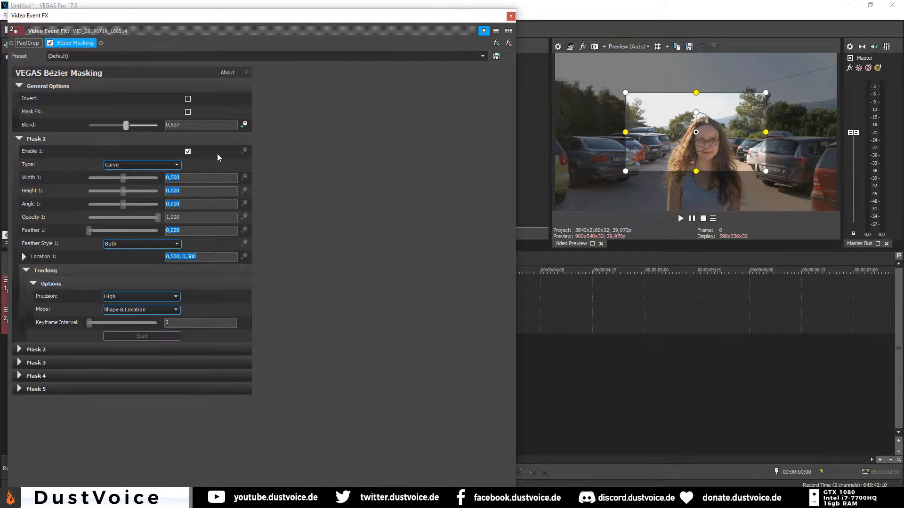
{"action": "left_click", "coordinate": [756, 173]}
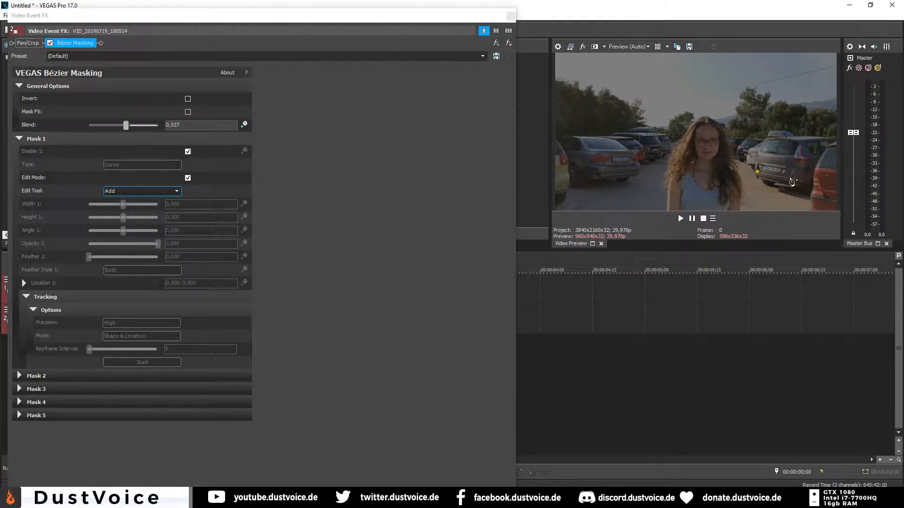
{"action": "left_click", "coordinate": [795, 158]}
{"action": "left_click", "coordinate": [758, 154]}
{"action": "left_click", "coordinate": [757, 173]}
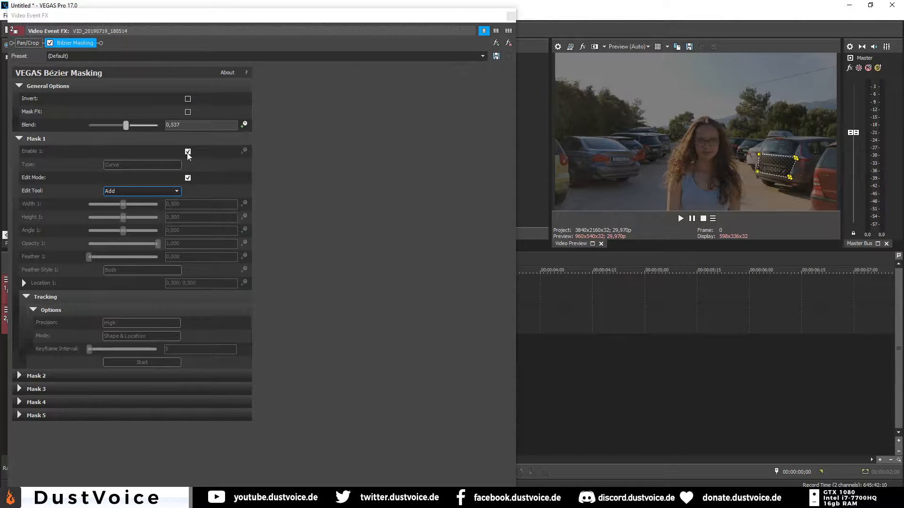
{"action": "left_click", "coordinate": [188, 178]}
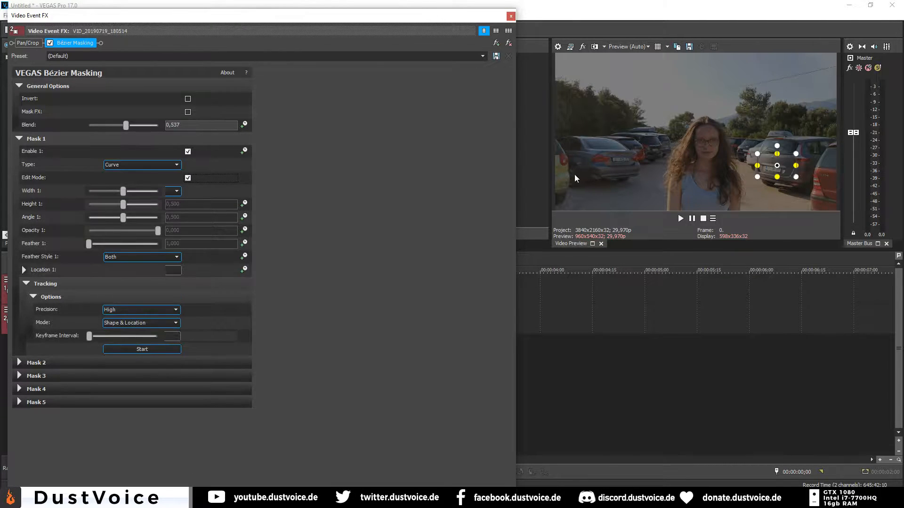
Step: Keep tracking precision at High, set the keyframe interval to 1 and track Mask 1 through the clip
{"action": "left_click", "coordinate": [145, 312]}
{"action": "left_click", "coordinate": [145, 314]}
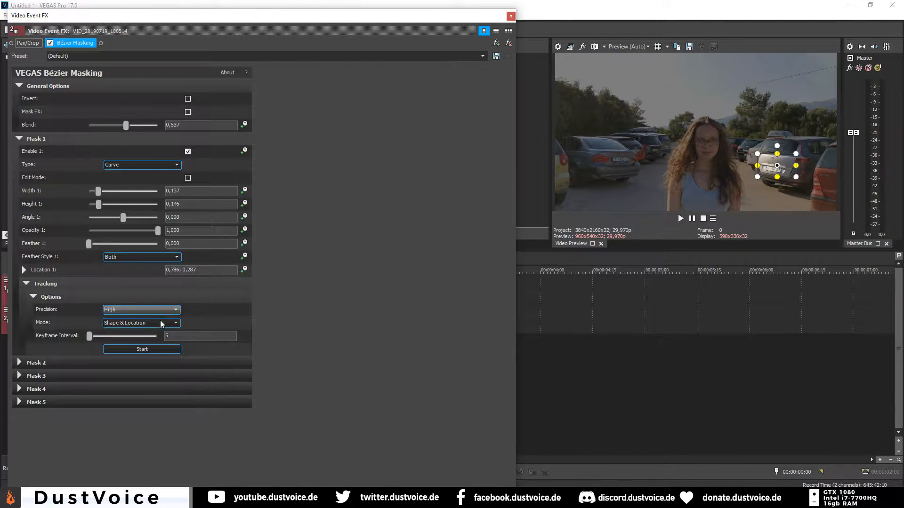
{"action": "left_click", "coordinate": [186, 336]}
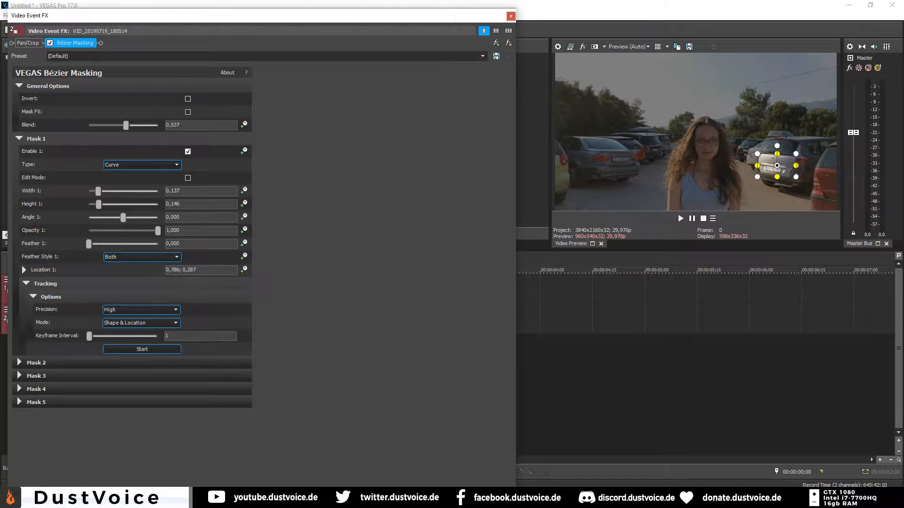
{"action": "left_click", "coordinate": [160, 347]}
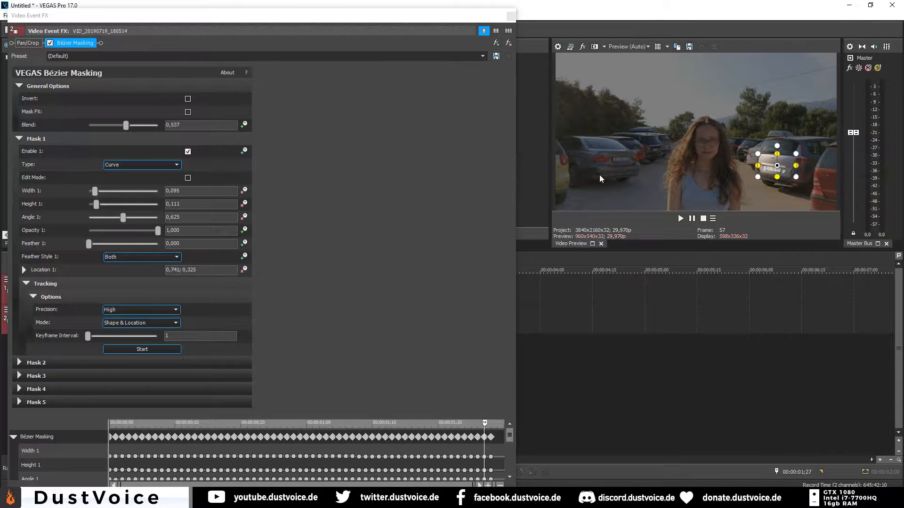
Step: Play the clip from near its beginning to check how the tracked mask follows the licence plate
{"action": "left_click", "coordinate": [113, 430]}
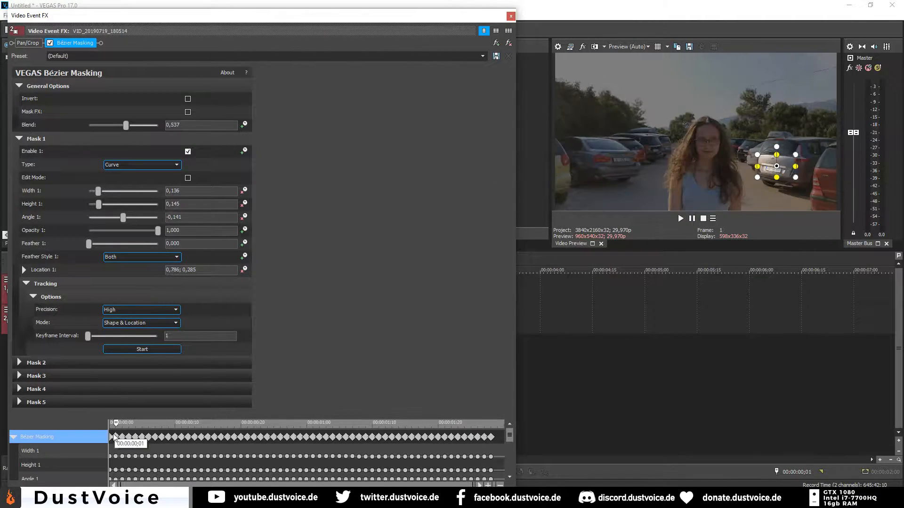
{"action": "left_click", "coordinate": [681, 219]}
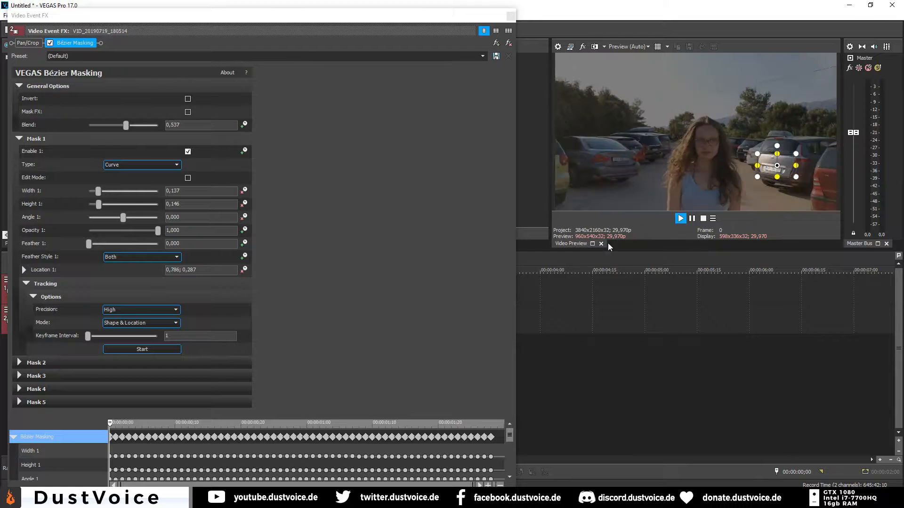
{"action": "left_click", "coordinate": [702, 220]}
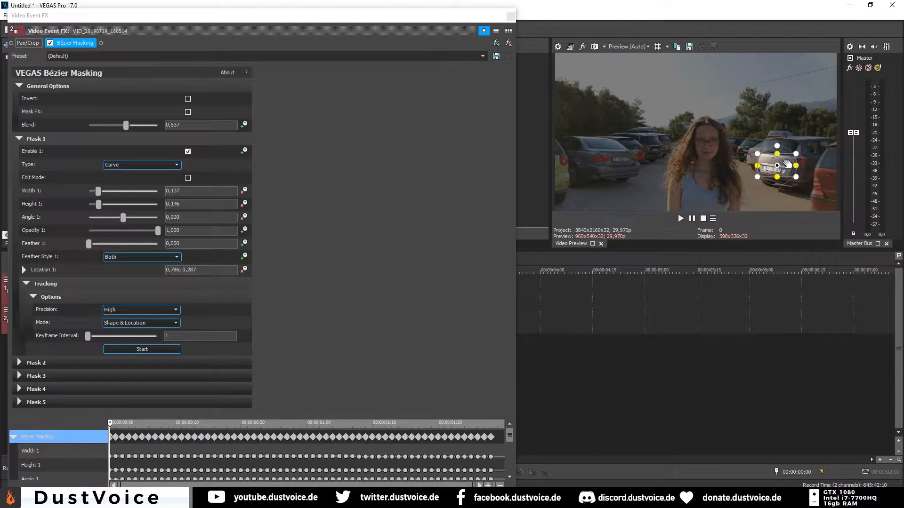
Step: Add the VEGAS Pixelate effect to the clip with horizontal pixelization about 0.932 and vertical pixelization about 0.946
{"action": "left_click", "coordinate": [494, 45]}
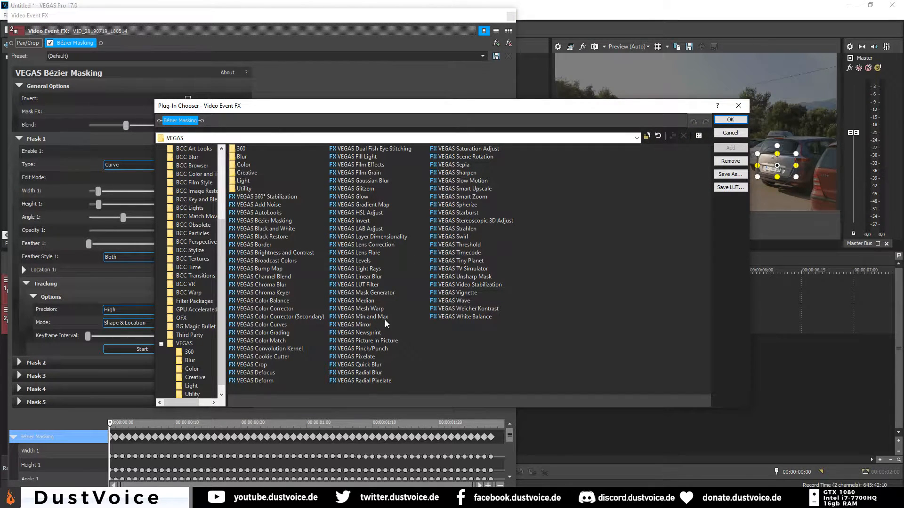
{"action": "double_click", "coordinate": [368, 358]}
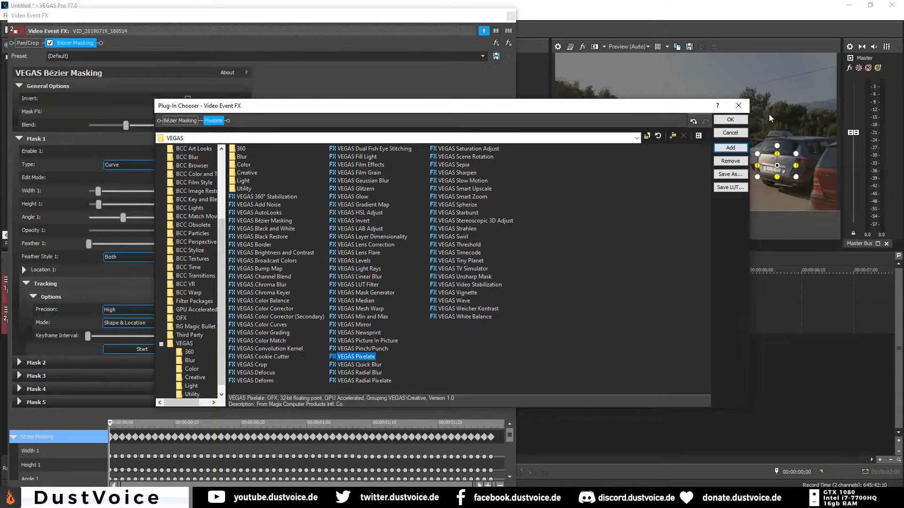
{"action": "left_click", "coordinate": [730, 119]}
{"action": "left_click", "coordinate": [115, 45]}
{"action": "left_click_drag", "start_coordinate": [78, 88], "coordinate": [139, 86]}
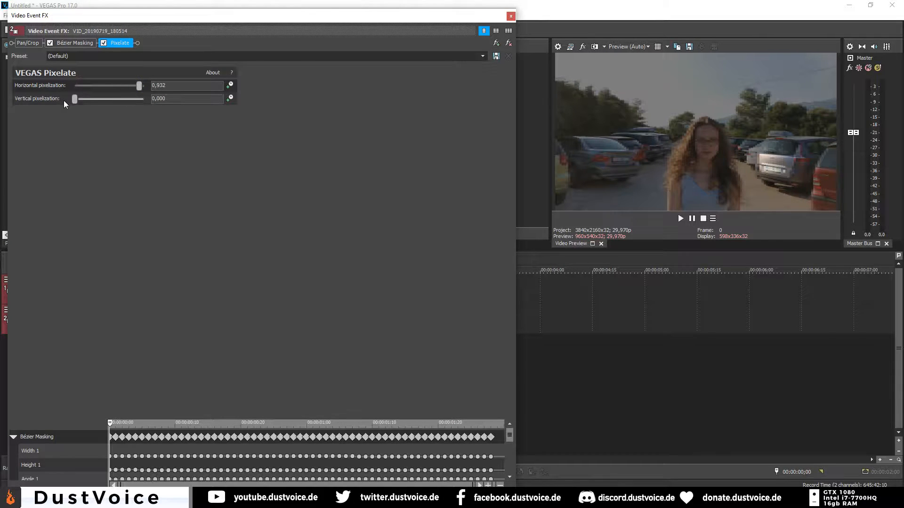
{"action": "left_click_drag", "start_coordinate": [75, 102], "coordinate": [140, 100]}
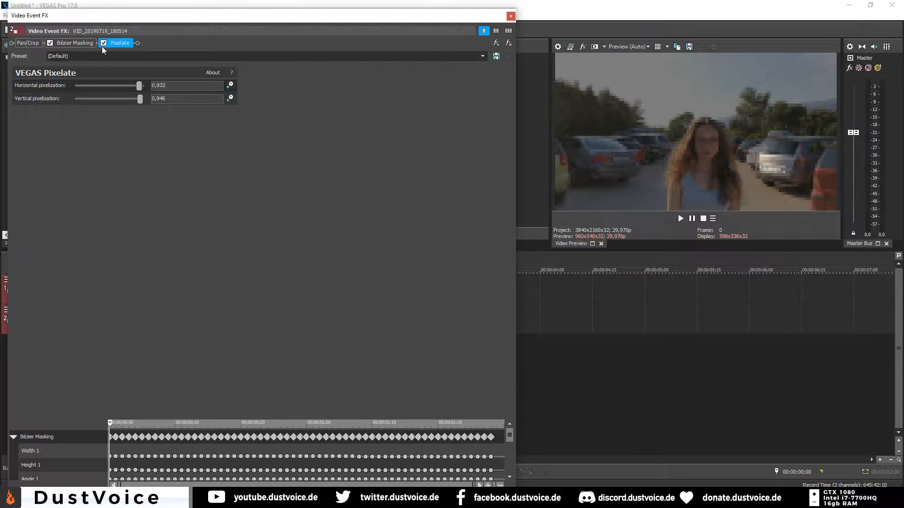
Step: Move Bézier Masking after Pixelate in the effect chain, set its Blend to 0 and enable Mask FX
{"action": "left_click_drag", "start_coordinate": [52, 43], "coordinate": [94, 45]}
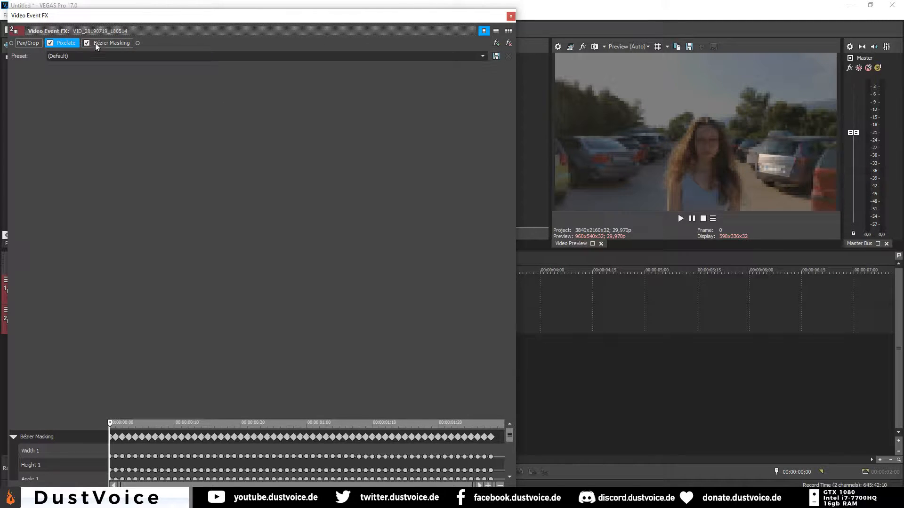
{"action": "left_click", "coordinate": [97, 43]}
{"action": "left_click_drag", "start_coordinate": [126, 126], "coordinate": [42, 128]}
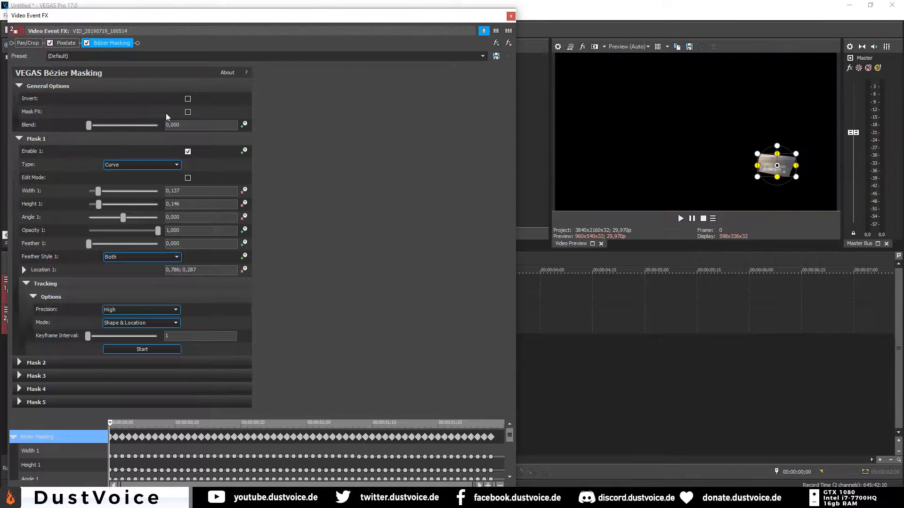
{"action": "left_click", "coordinate": [188, 113]}
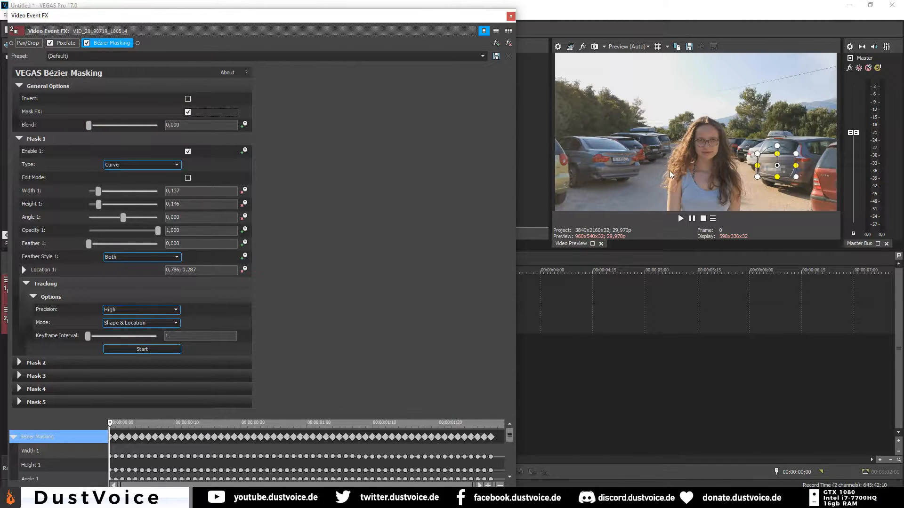
Step: Play the clip to check the pixelation over the licence plate, and close the event effects window
{"action": "left_click", "coordinate": [680, 218]}
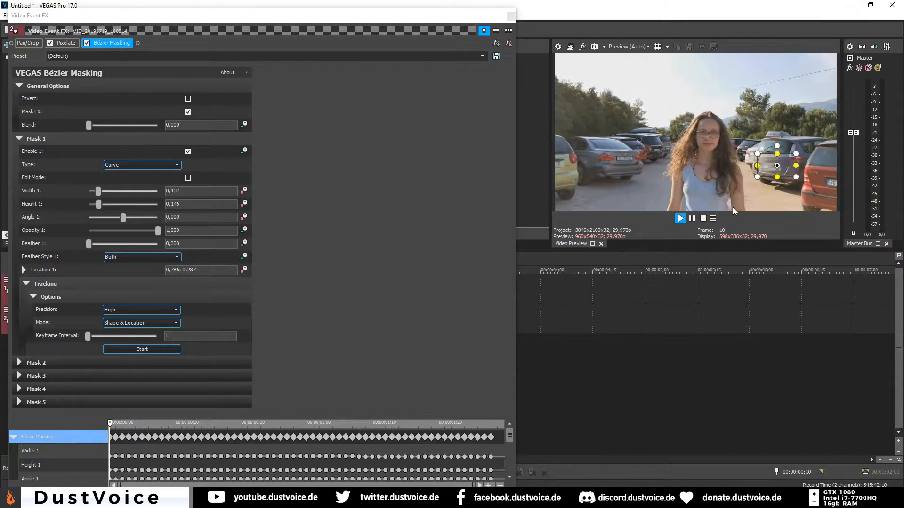
{"action": "left_click", "coordinate": [703, 218]}
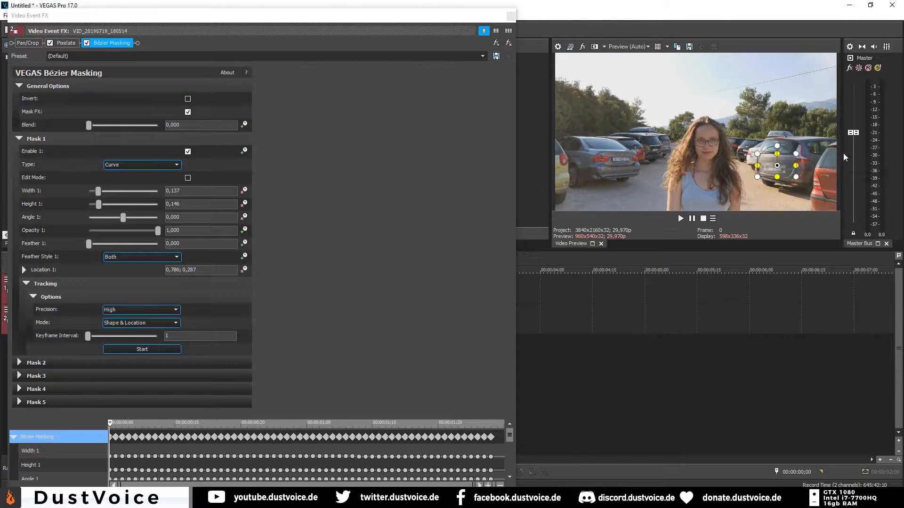
{"action": "left_click", "coordinate": [49, 44]}
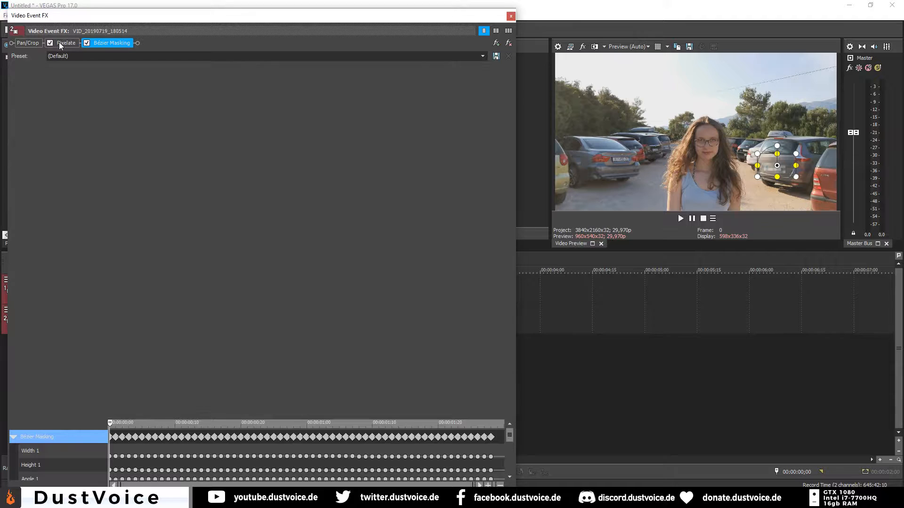
{"action": "left_click", "coordinate": [511, 16]}
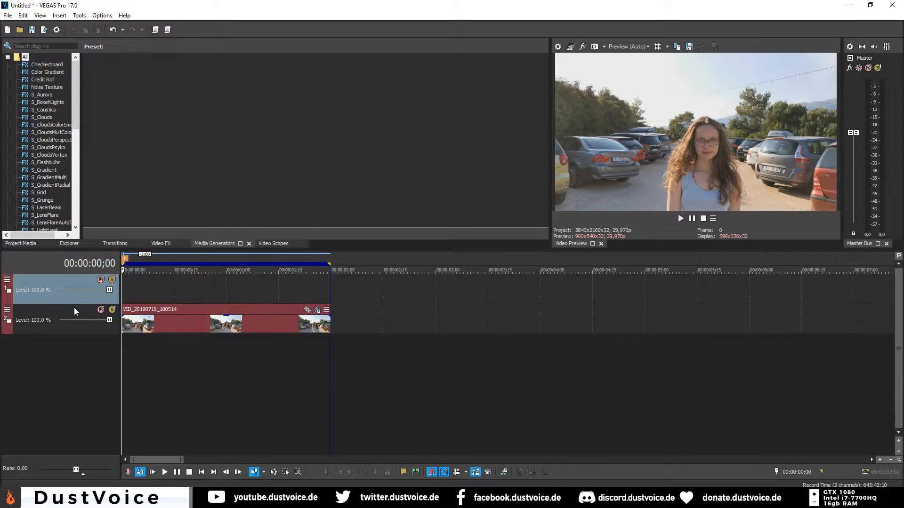
Step: Add a Checkerboard generated media clip with the Small Tiles preset on track 1, spanning the video clip's length
{"action": "left_click", "coordinate": [163, 243]}
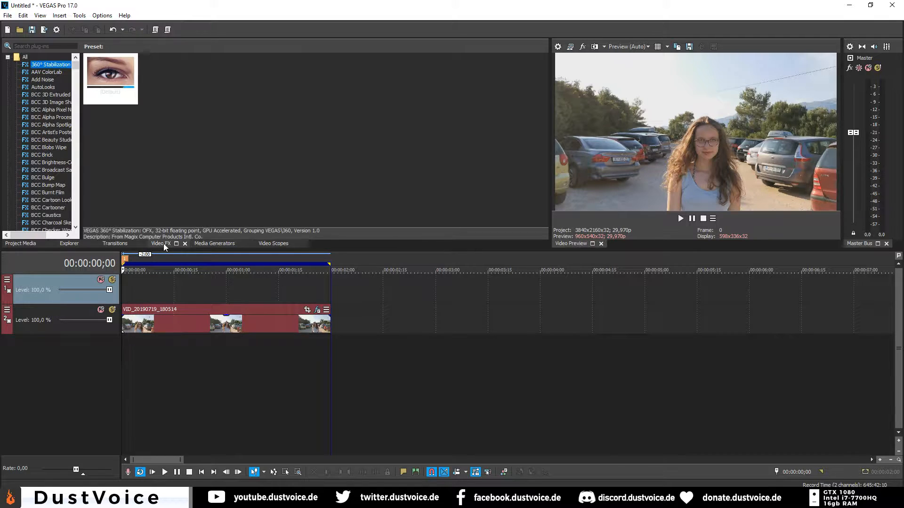
{"action": "left_click", "coordinate": [115, 244]}
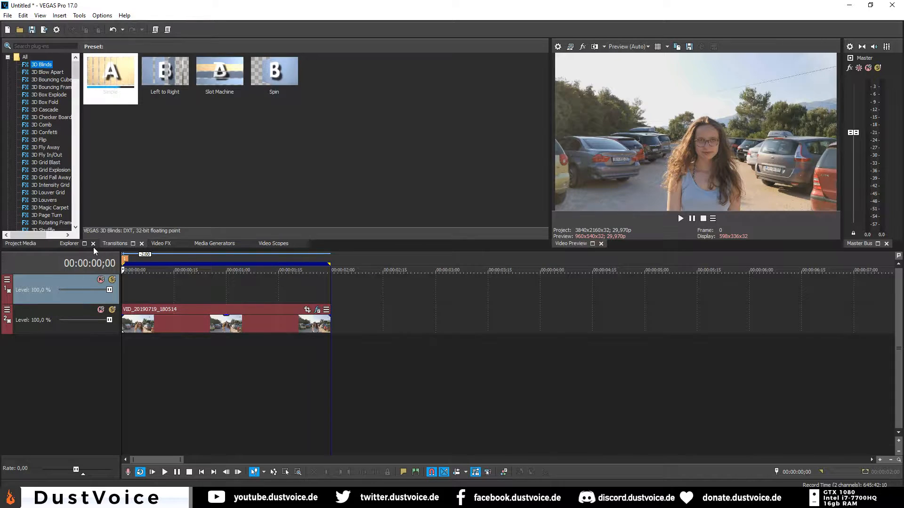
{"action": "left_click", "coordinate": [214, 243]}
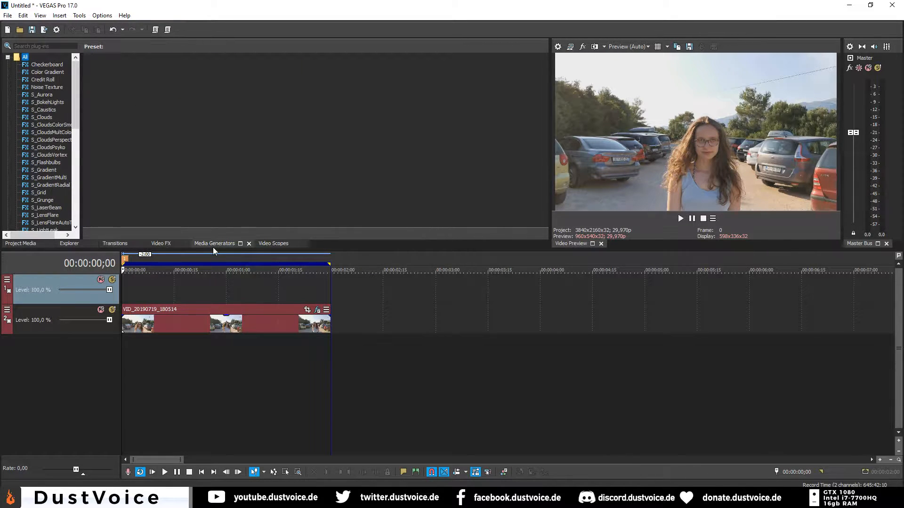
{"action": "left_click", "coordinate": [35, 64]}
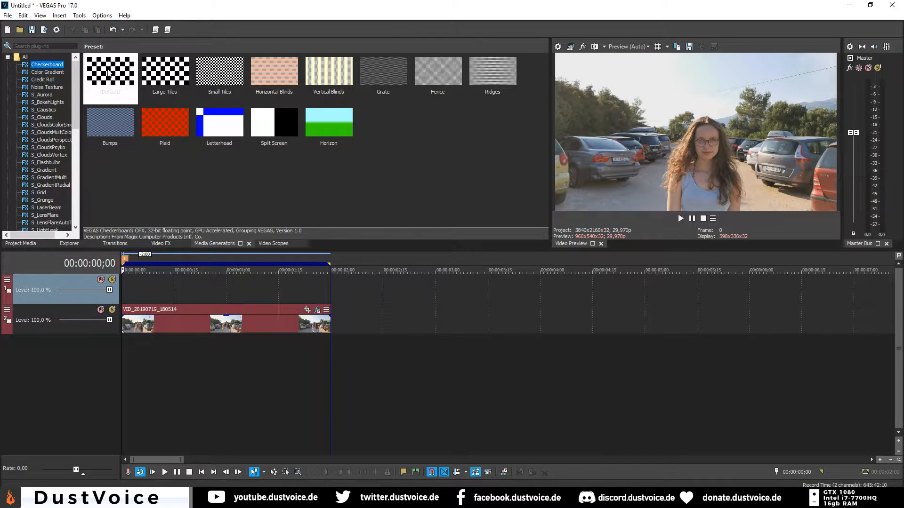
{"action": "left_click_drag", "start_coordinate": [234, 70], "coordinate": [186, 66]}
{"action": "left_click_drag", "start_coordinate": [329, 286], "coordinate": [121, 285]}
{"action": "double_click", "coordinate": [213, 63]}
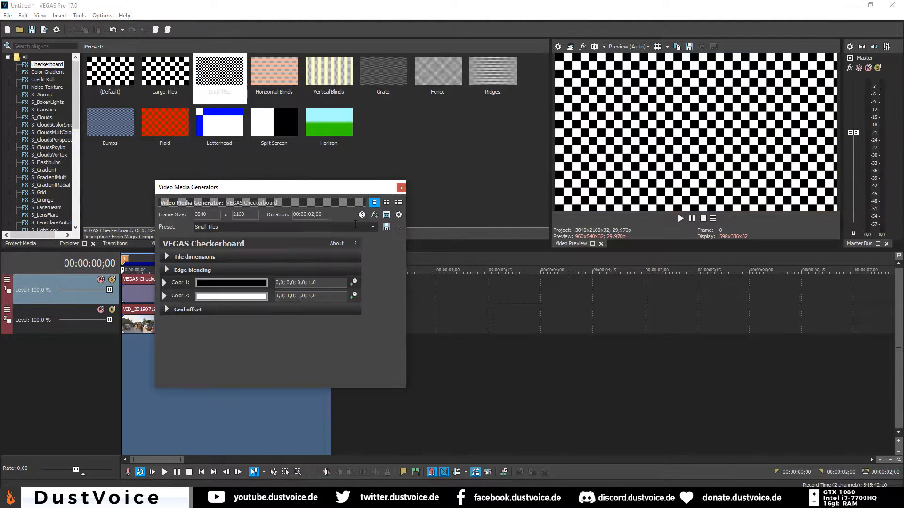
{"action": "left_click", "coordinate": [400, 185]}
Step: Collapse the track header area beside the timeline and restore it to its original width
{"action": "left_click", "coordinate": [125, 352]}
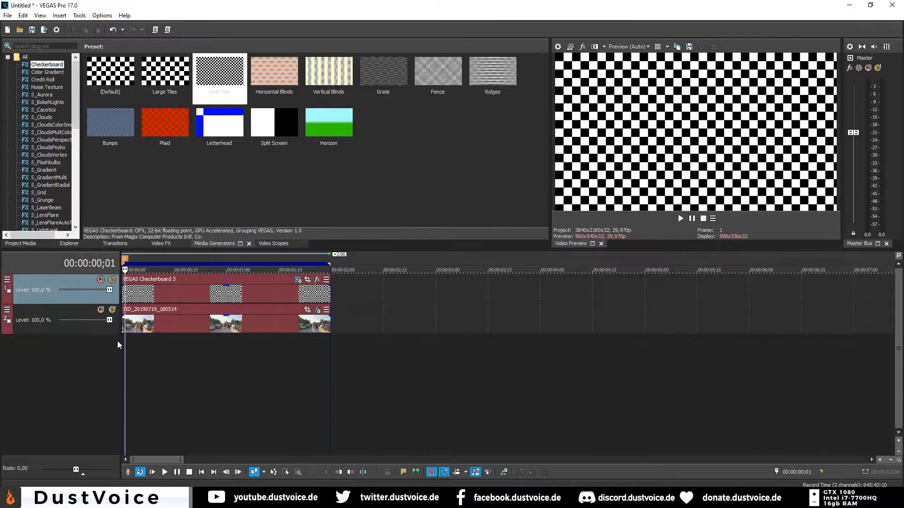
{"action": "double_click", "coordinate": [121, 343]}
{"action": "double_click", "coordinate": [18, 354]}
{"action": "double_click", "coordinate": [120, 369]}
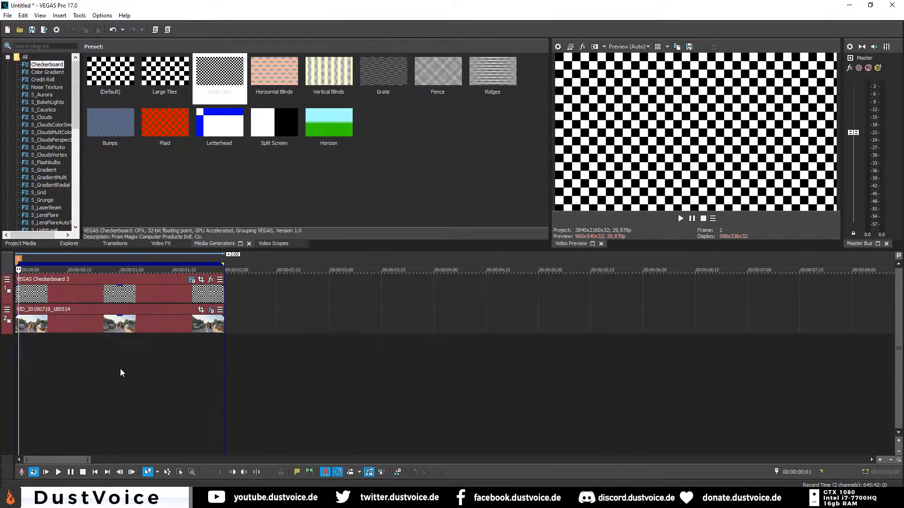
{"action": "double_click", "coordinate": [16, 375]}
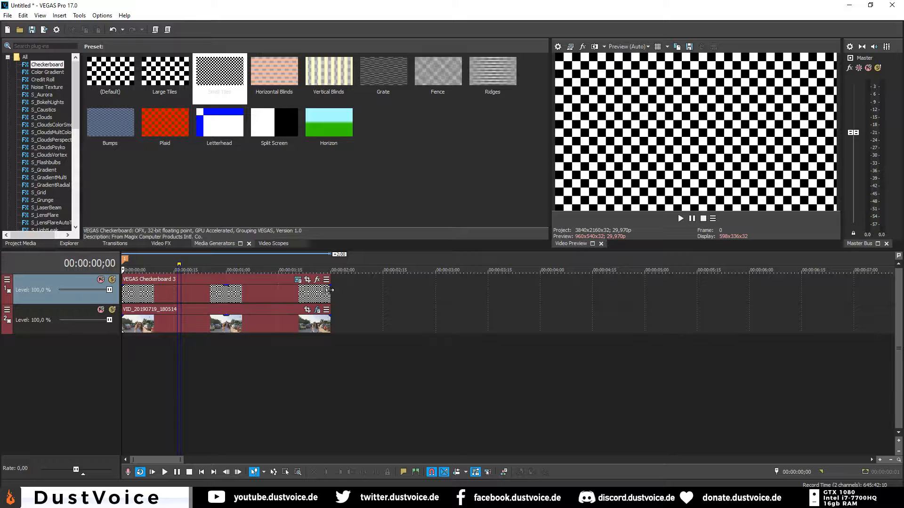
Step: View the Pan/Crop settings of the checkerboard clip and close them
{"action": "left_click", "coordinate": [307, 279]}
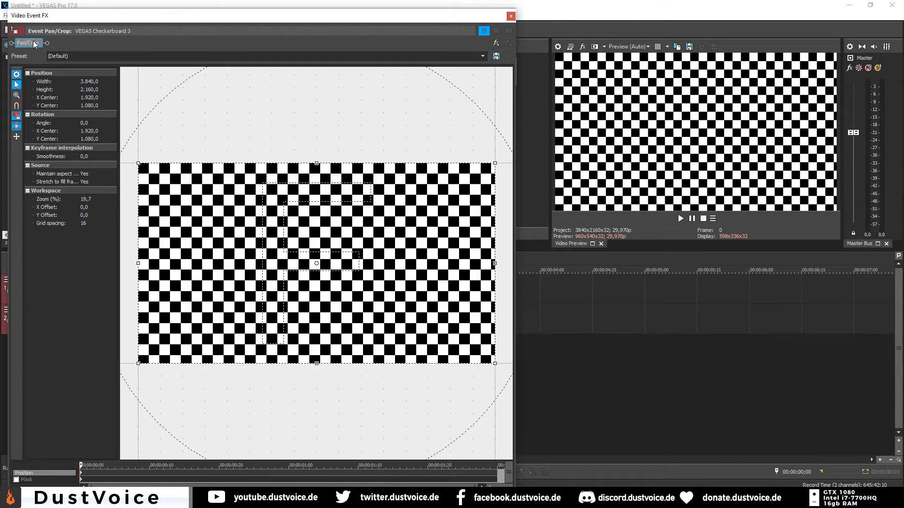
{"action": "left_click", "coordinate": [511, 17]}
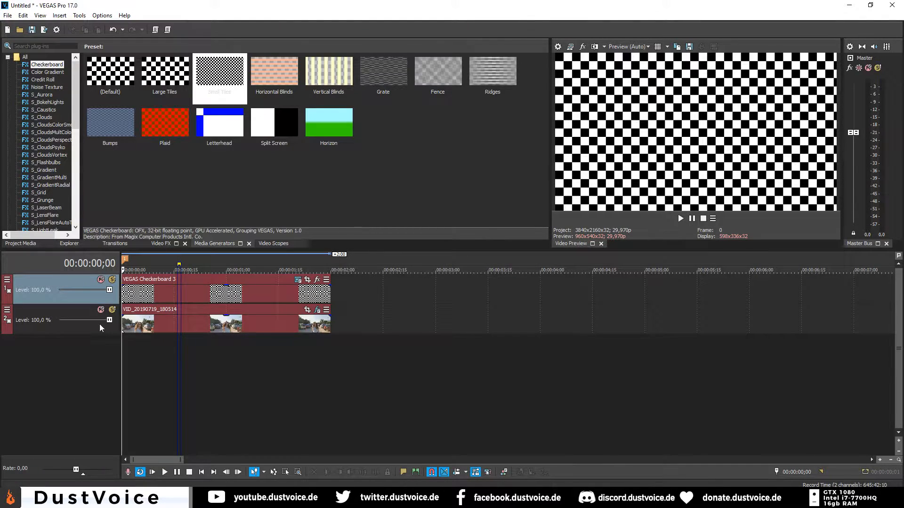
Step: Open Track Motion for track 1 with a larger window and set its compositing mode to 3D Source Alpha
{"action": "right_click", "coordinate": [46, 287]}
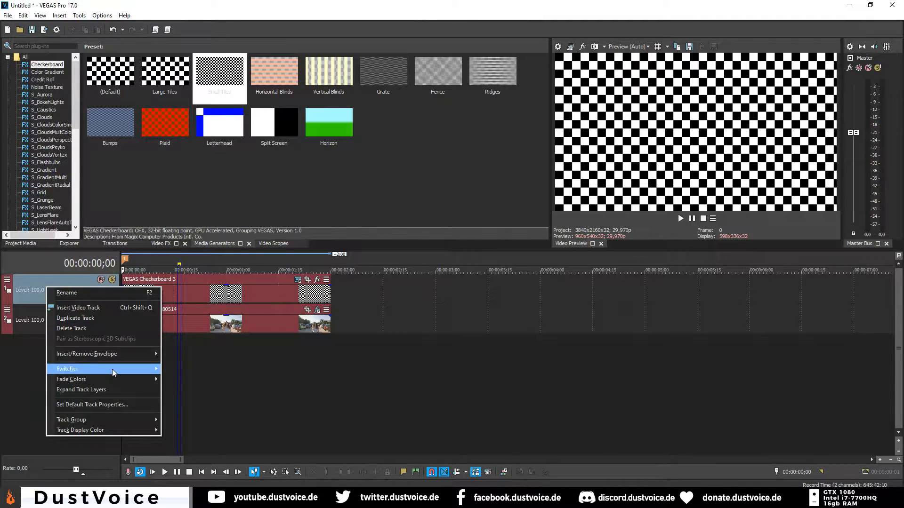
{"action": "left_click", "coordinate": [7, 279]}
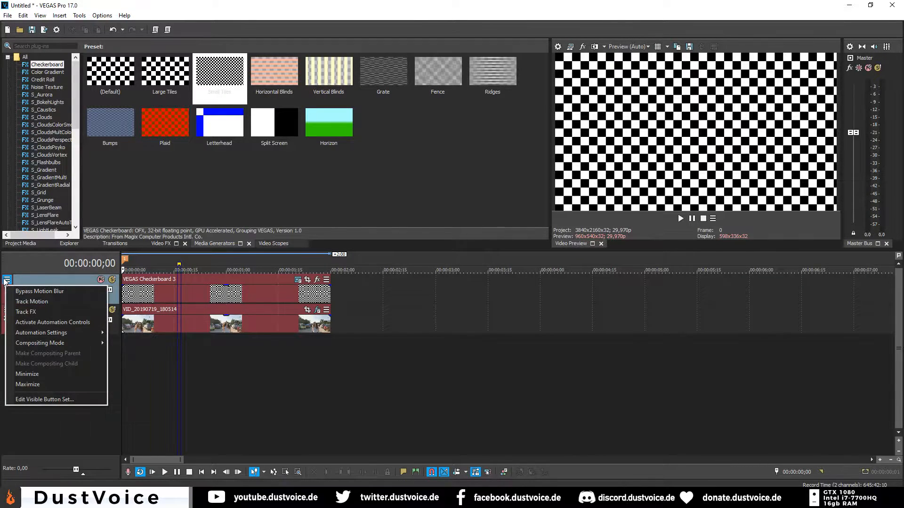
{"action": "left_click", "coordinate": [33, 304]}
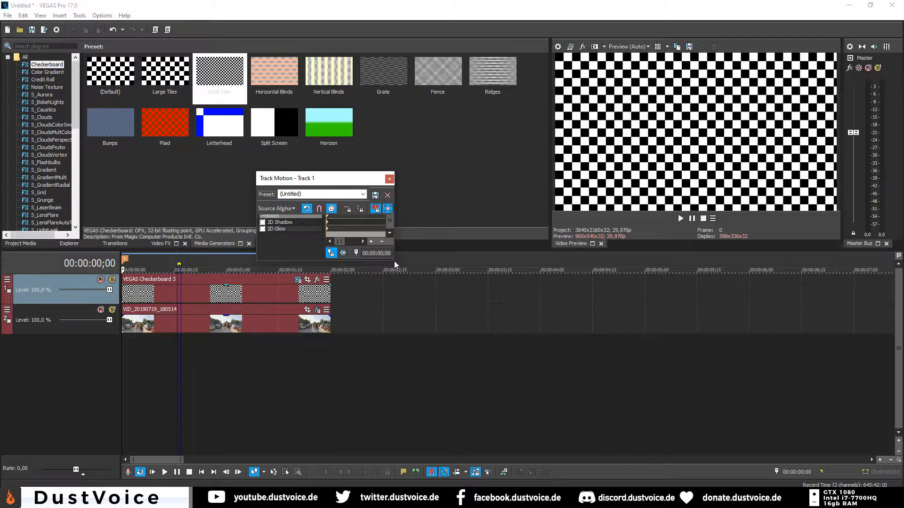
{"action": "left_click_drag", "start_coordinate": [393, 262], "coordinate": [558, 424]}
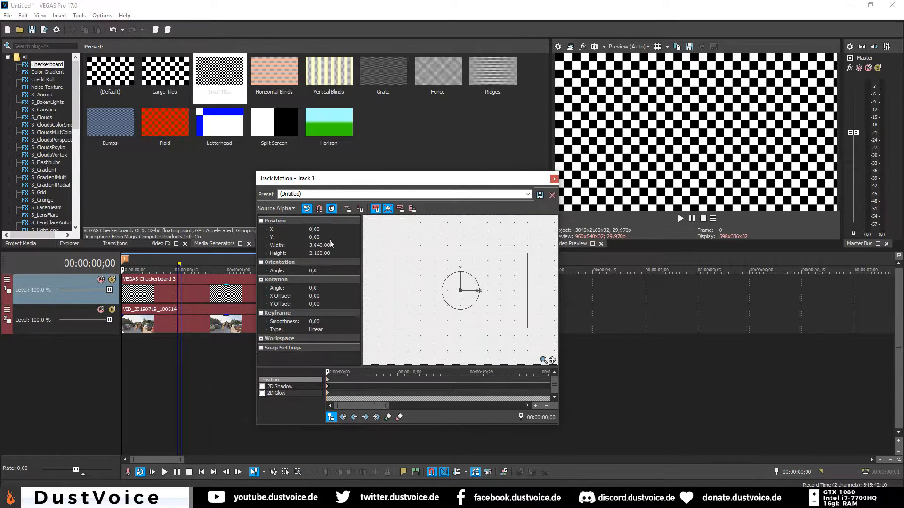
{"action": "left_click", "coordinate": [283, 208]}
{"action": "left_click", "coordinate": [288, 220]}
{"action": "left_click_drag", "start_coordinate": [358, 179], "coordinate": [207, 180]}
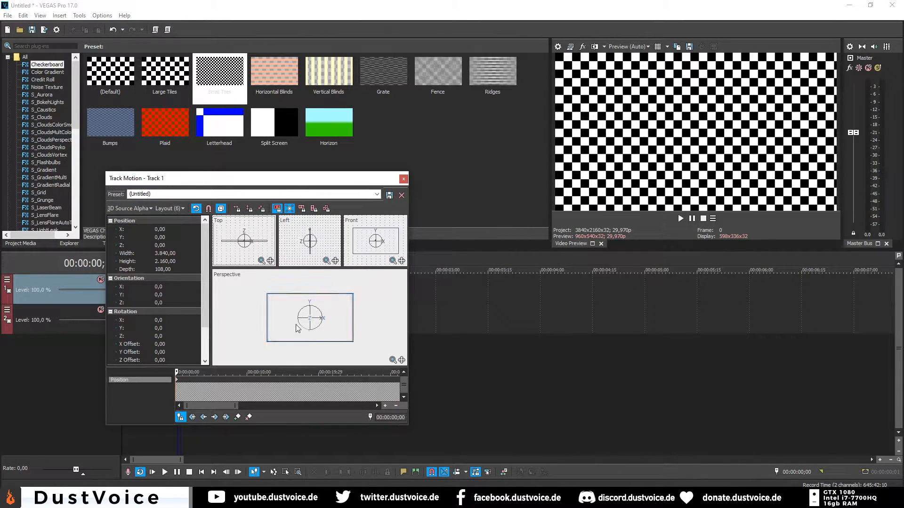
Step: Scale track 1 to about 1,967 × 1,106, orient it about -45° around Y, and move it to about X 1,454, Y -211
{"action": "left_click_drag", "start_coordinate": [398, 253], "coordinate": [389, 250]}
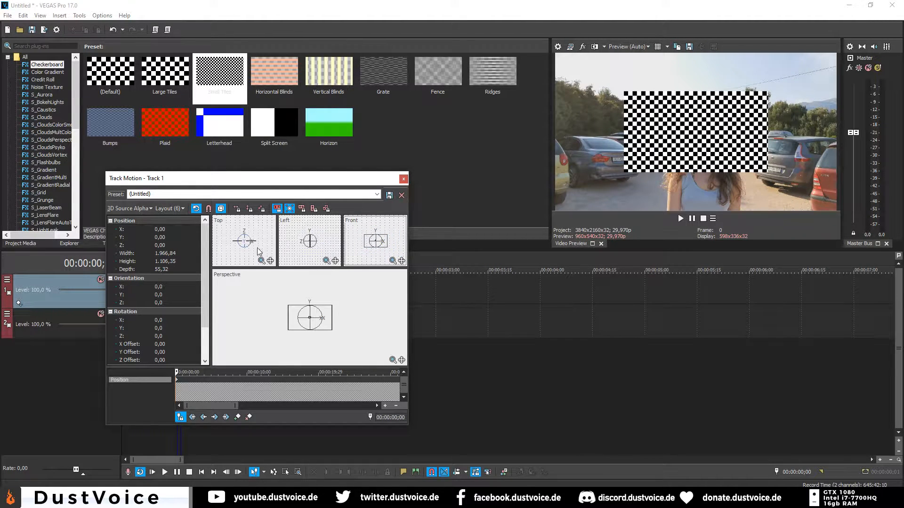
{"action": "left_click_drag", "start_coordinate": [241, 247], "coordinate": [238, 243]}
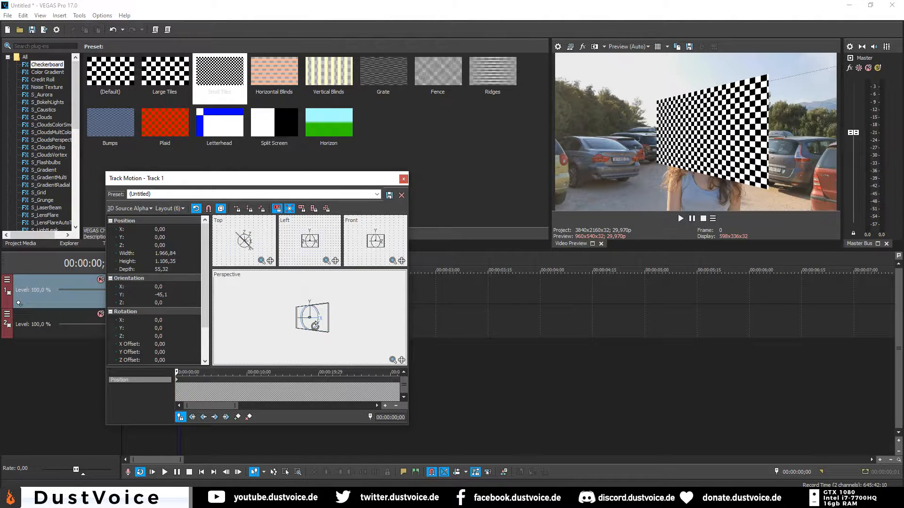
{"action": "left_click_drag", "start_coordinate": [322, 329], "coordinate": [354, 332]}
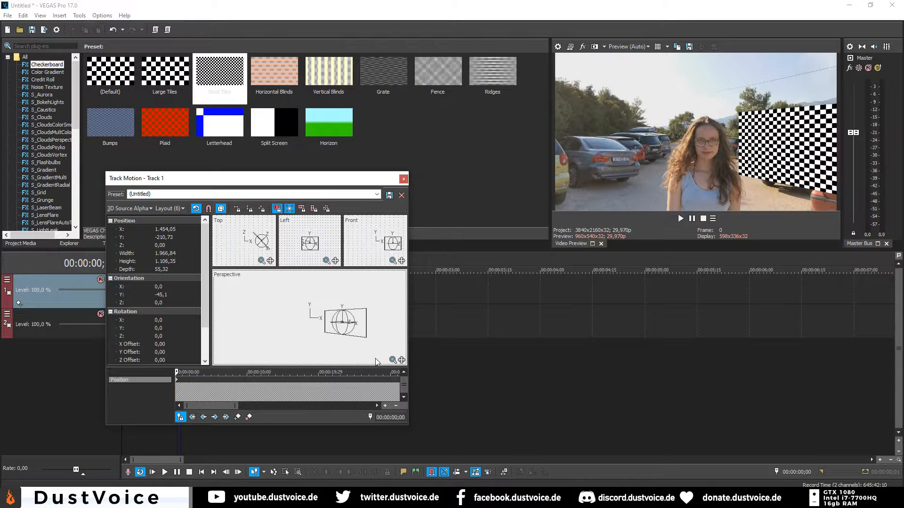
{"action": "left_click", "coordinate": [404, 180]}
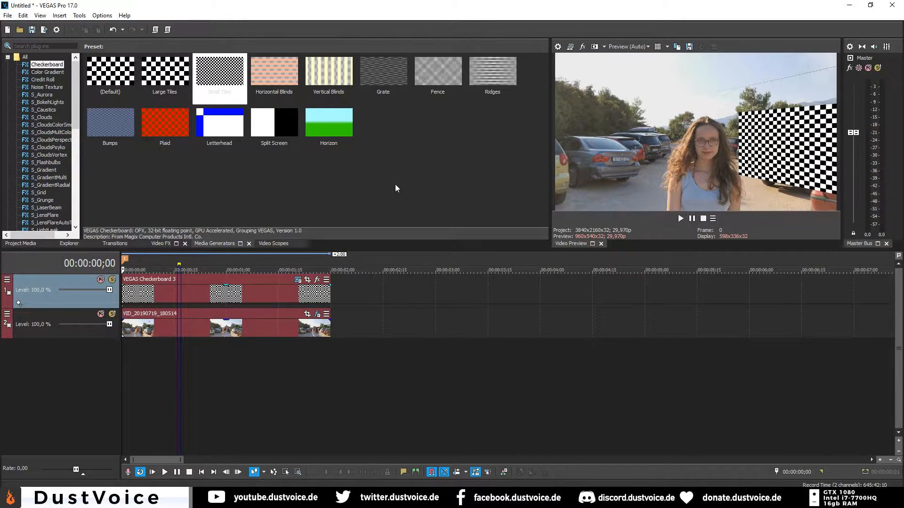
Step: Undo the move, rotation and scaling applied to track 1
{"action": "key", "text": "ctrl+z"}
{"action": "key", "text": "ctrl+z"}
{"action": "key", "text": "ctrl+z"}
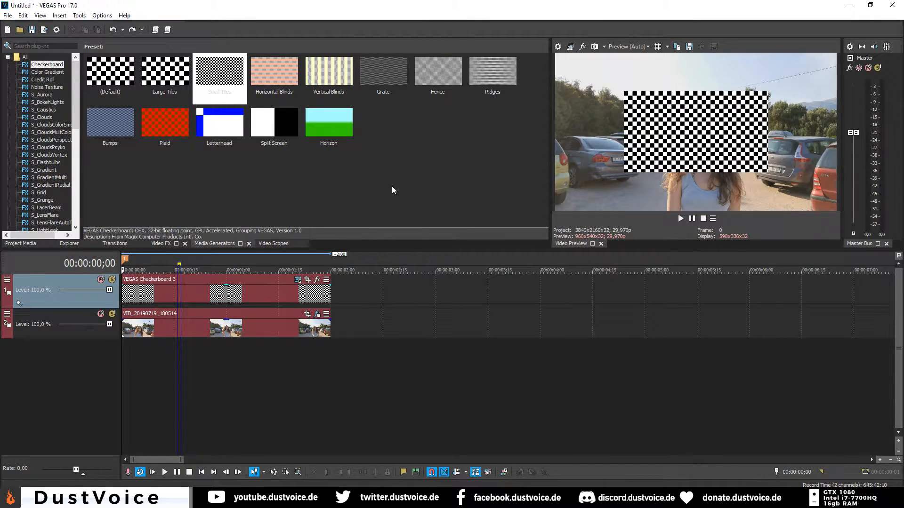
Step: Set the compositing mode of track 1 back to Source Alpha in Track Motion and close the window
{"action": "left_click", "coordinate": [7, 280]}
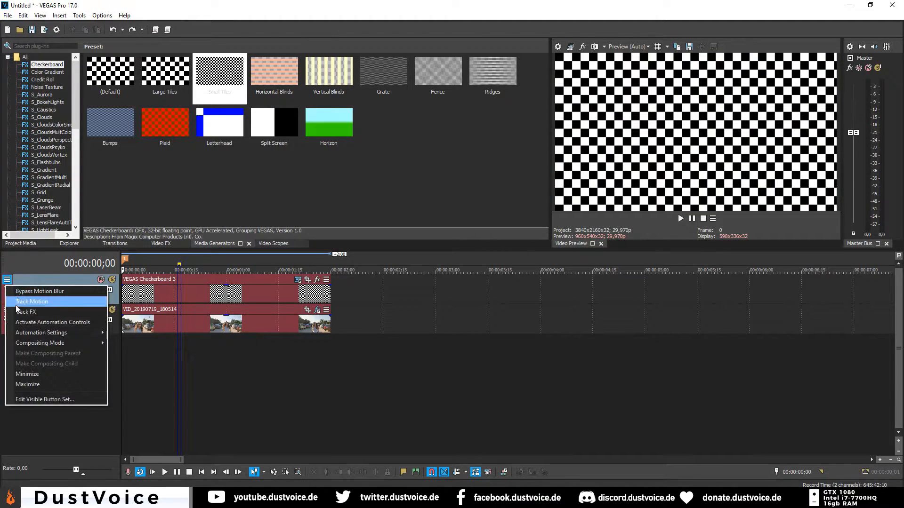
{"action": "left_click", "coordinate": [14, 305]}
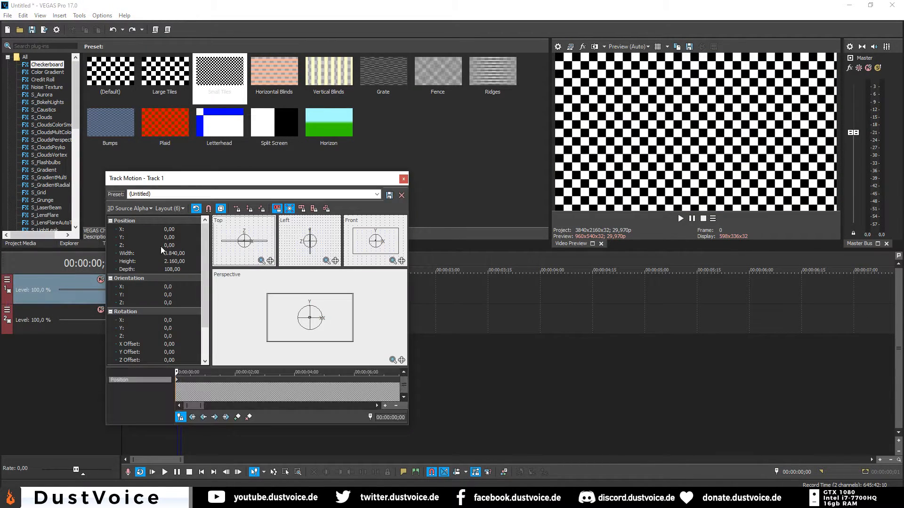
{"action": "left_click", "coordinate": [146, 207]}
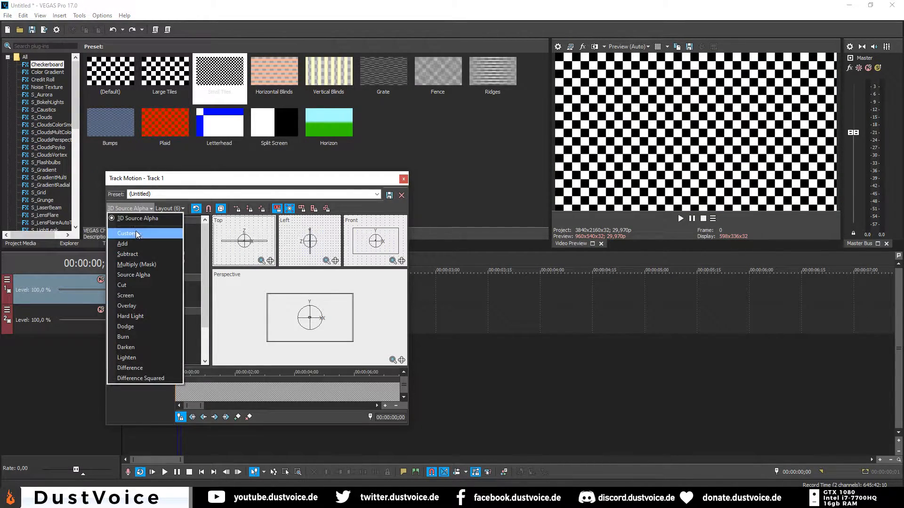
{"action": "left_click", "coordinate": [136, 275]}
{"action": "left_click", "coordinate": [402, 179]}
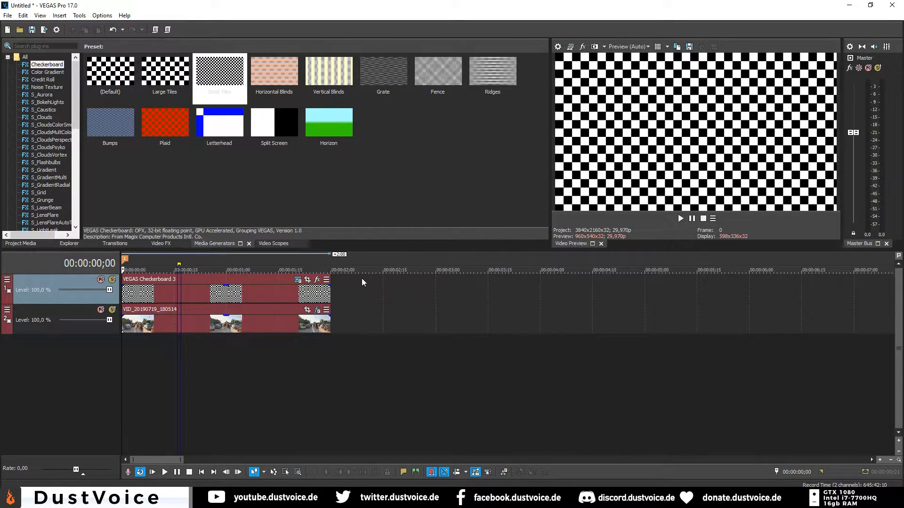
{"action": "double_click", "coordinate": [121, 354]}
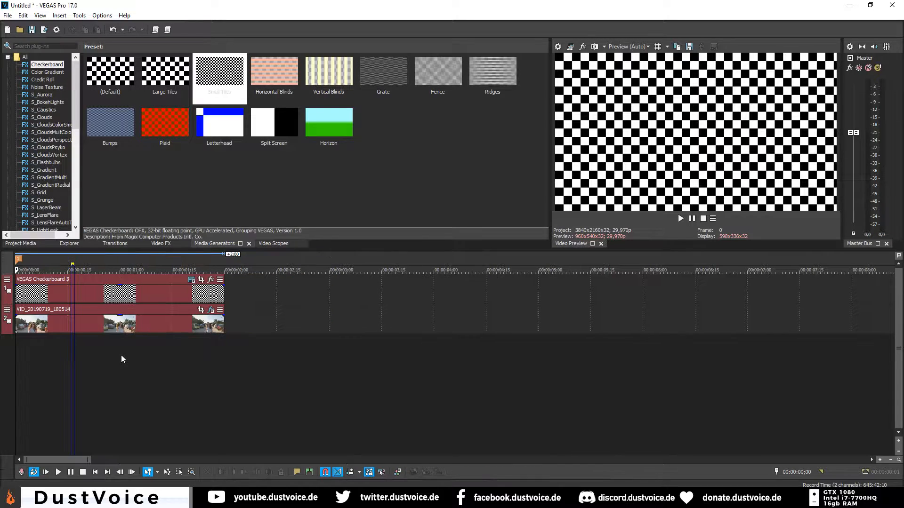
{"action": "double_click", "coordinate": [14, 357]}
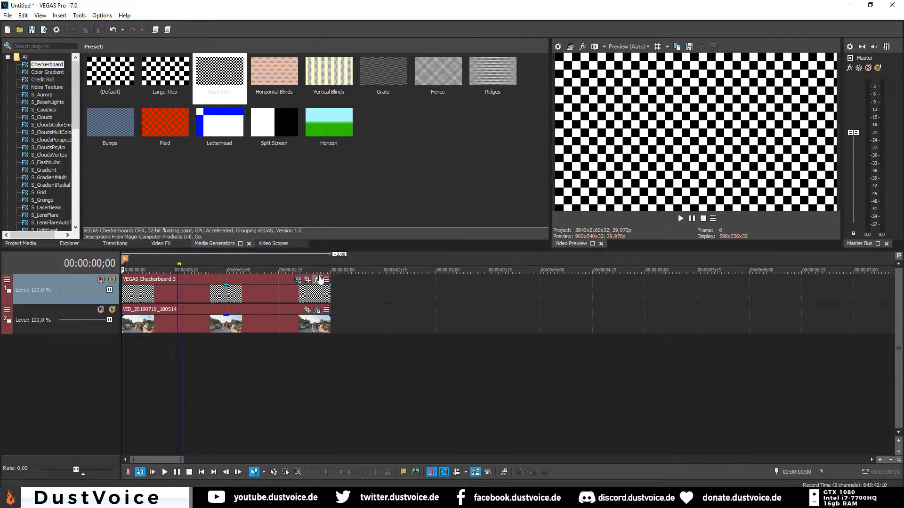
{"action": "left_click", "coordinate": [309, 285]}
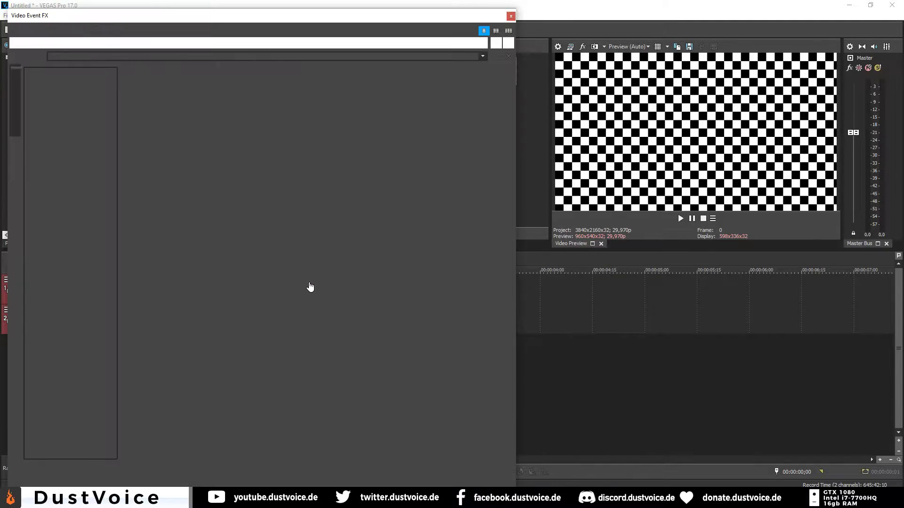
{"action": "left_click", "coordinate": [514, 8]}
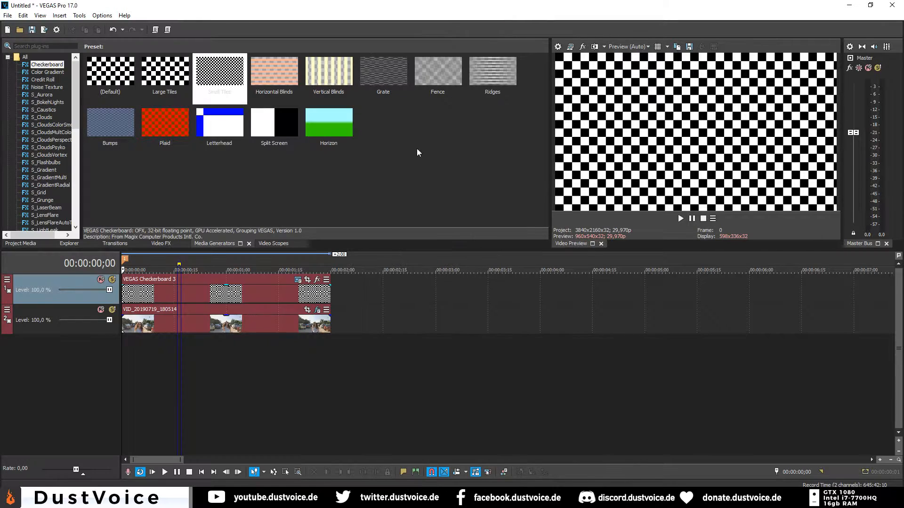
Step: Add the VEGAS Picture In Picture effect to the checkerboard clip and set its mode to Free Form
{"action": "left_click", "coordinate": [317, 280]}
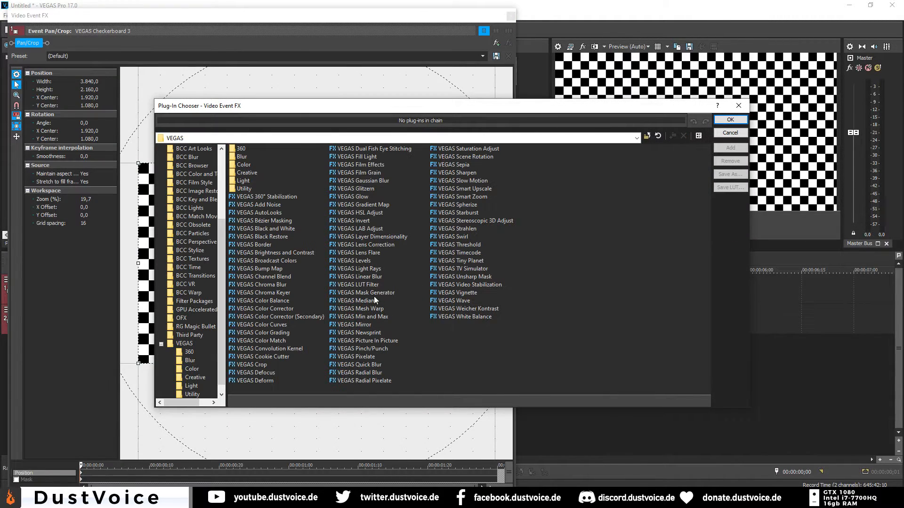
{"action": "double_click", "coordinate": [360, 343]}
{"action": "left_click", "coordinate": [730, 120]}
{"action": "left_click", "coordinate": [135, 139]}
{"action": "left_click", "coordinate": [106, 145]}
Step: Place the checkerboard's four corner points over the rear of the car beside the red car, and close the effects window
{"action": "left_click_drag", "start_coordinate": [766, 171], "coordinate": [790, 178]}
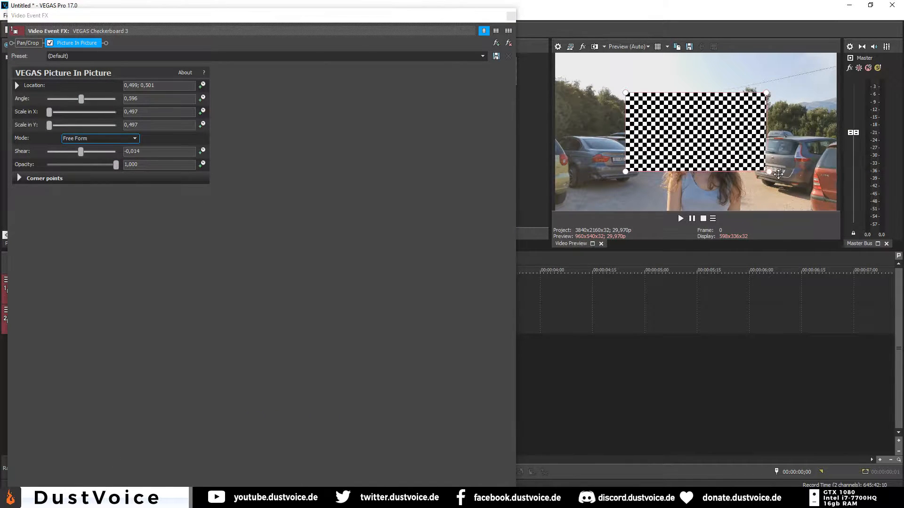
{"action": "left_click_drag", "start_coordinate": [626, 172], "coordinate": [757, 173]}
{"action": "left_click_drag", "start_coordinate": [766, 92], "coordinate": [797, 158]}
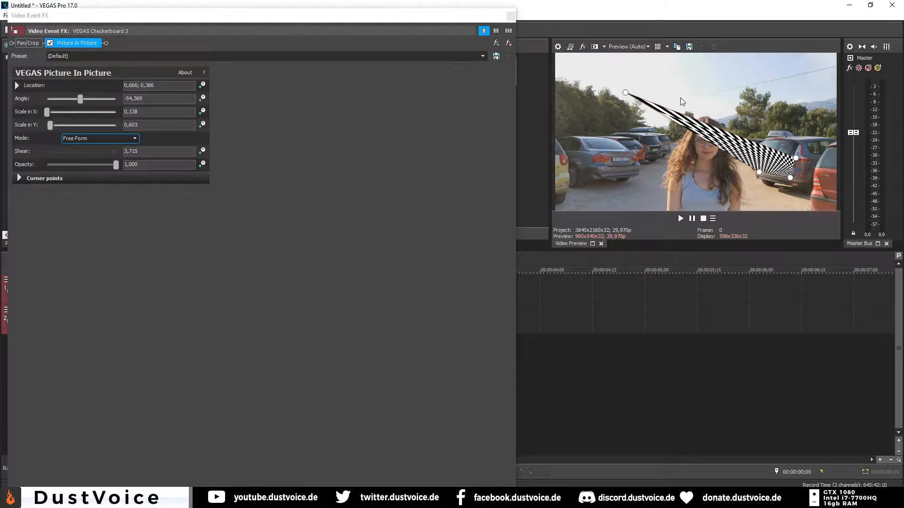
{"action": "left_click_drag", "start_coordinate": [624, 93], "coordinate": [758, 154]}
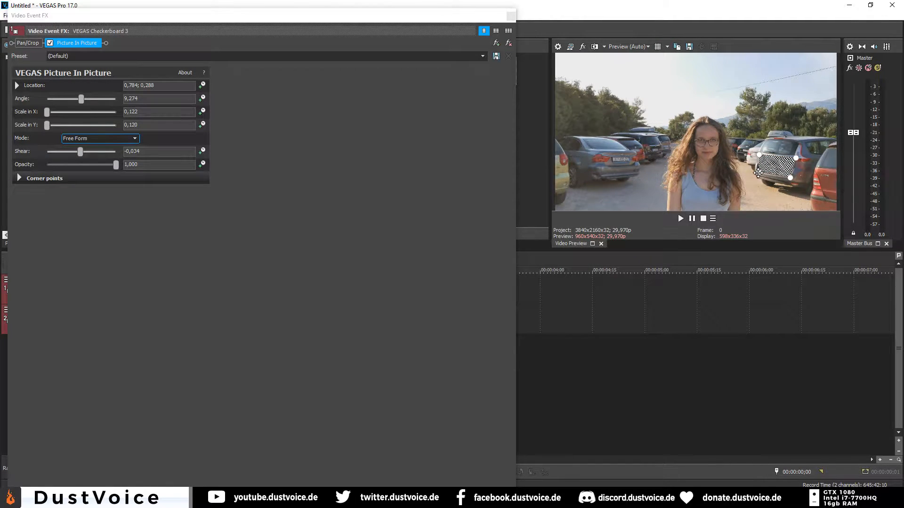
{"action": "left_click", "coordinate": [511, 16]}
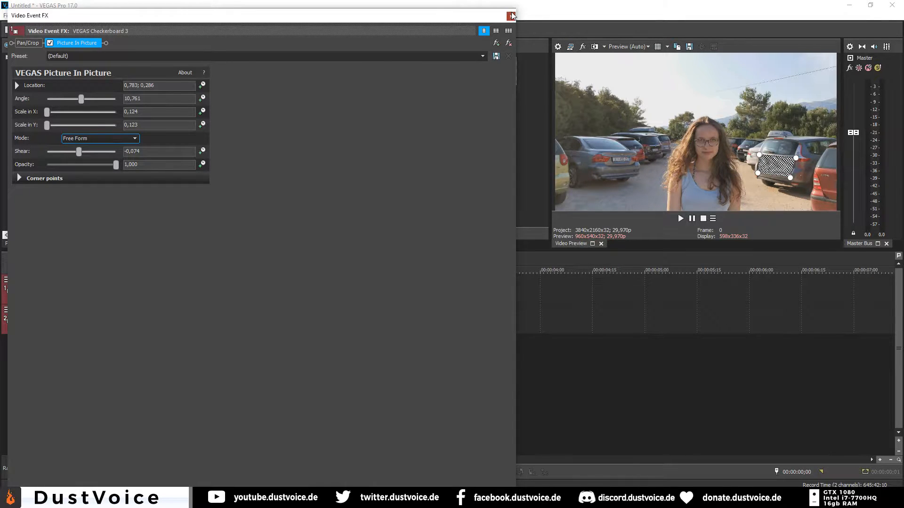
Step: Select the video and checkerboard clips with the playhead at the start, and run the Copy Motion Track to PiP extension
{"action": "left_click", "coordinate": [129, 326]}
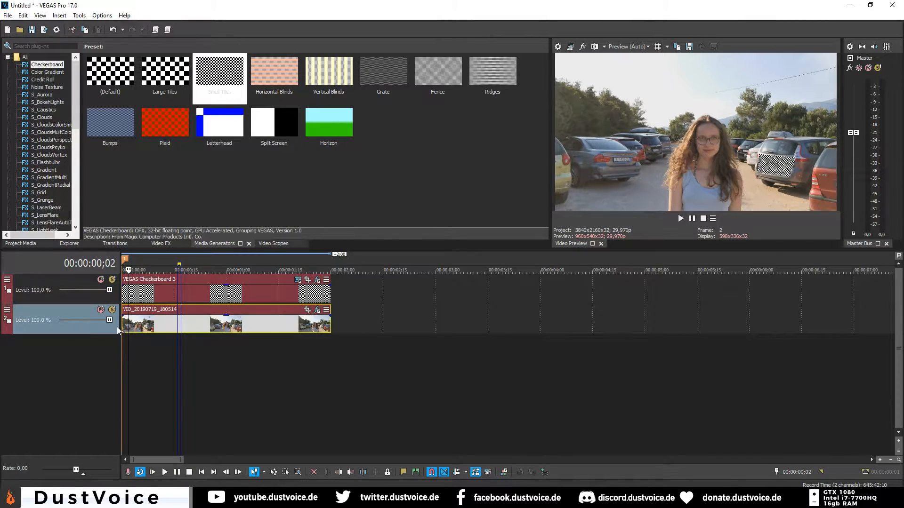
{"action": "left_click", "coordinate": [121, 325]}
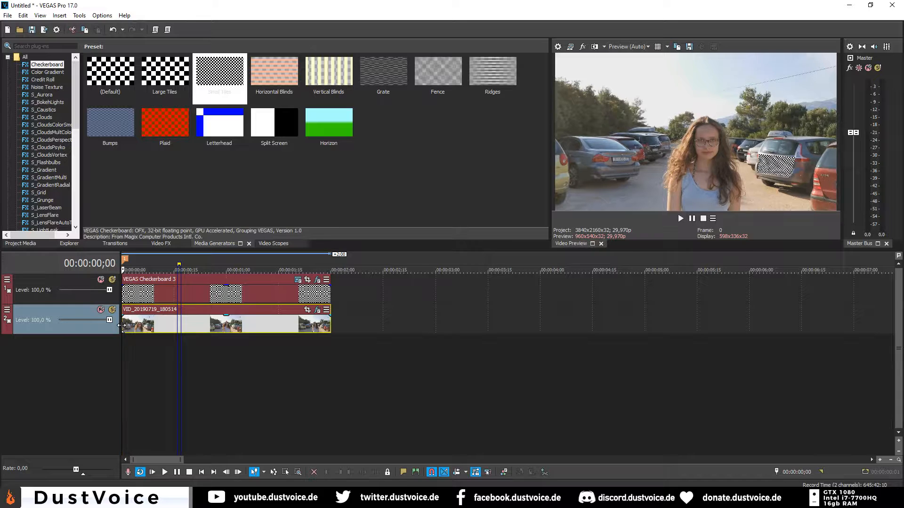
{"action": "left_click", "coordinate": [79, 16]}
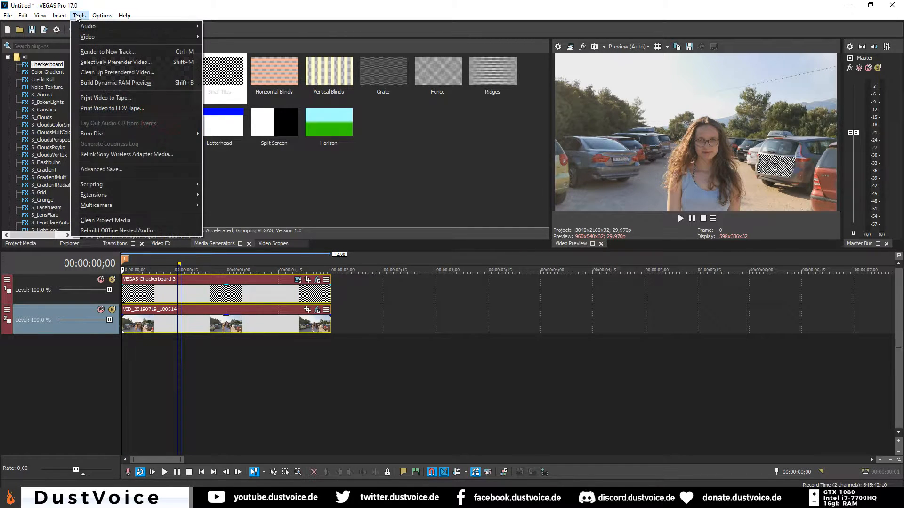
{"action": "mouse_move", "coordinate": [119, 183]}
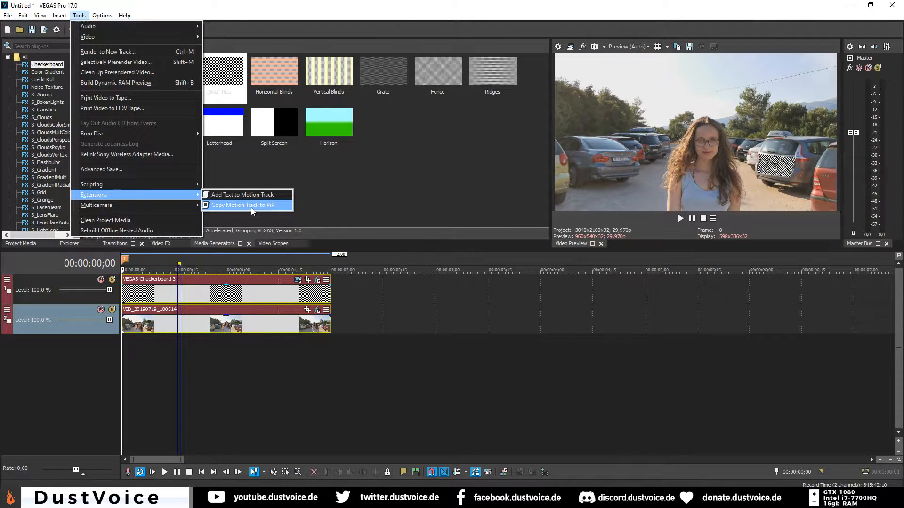
{"action": "left_click", "coordinate": [251, 208]}
{"action": "left_click", "coordinate": [494, 279]}
Step: Play the clip several times to check how the checkerboard follows the tracked car
{"action": "key", "text": "space"}
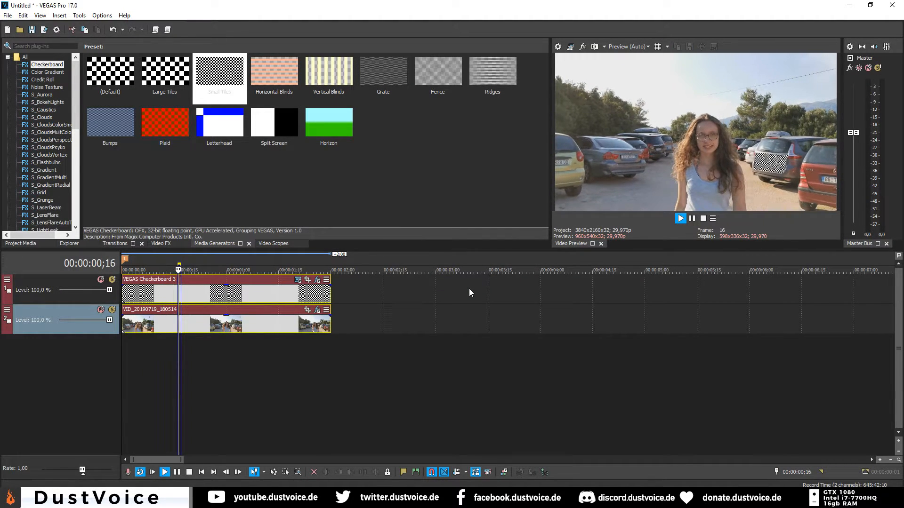
{"action": "key", "text": "space"}
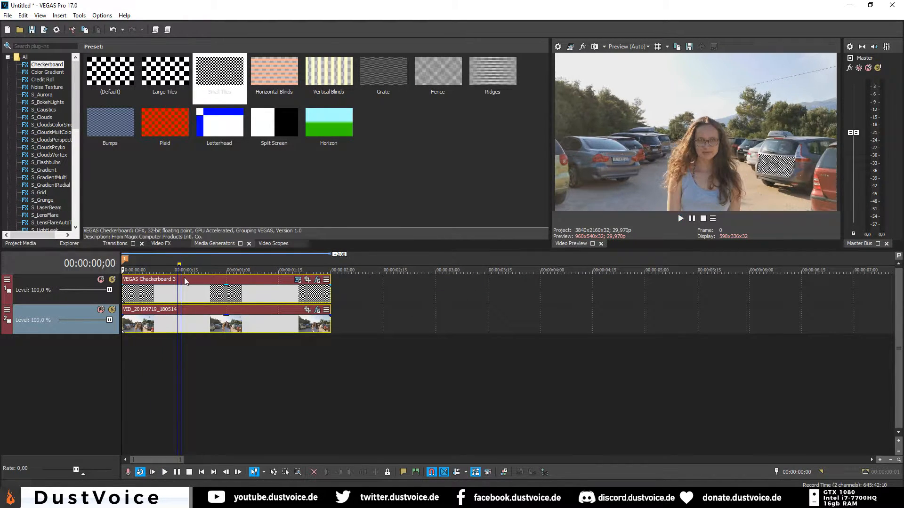
{"action": "key", "text": "space"}
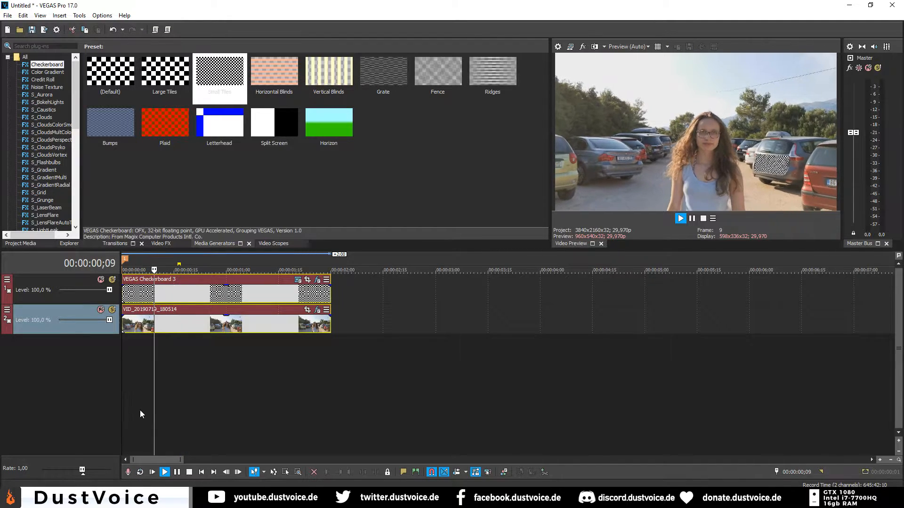
{"action": "key", "text": "space"}
{"action": "key", "text": "space"}
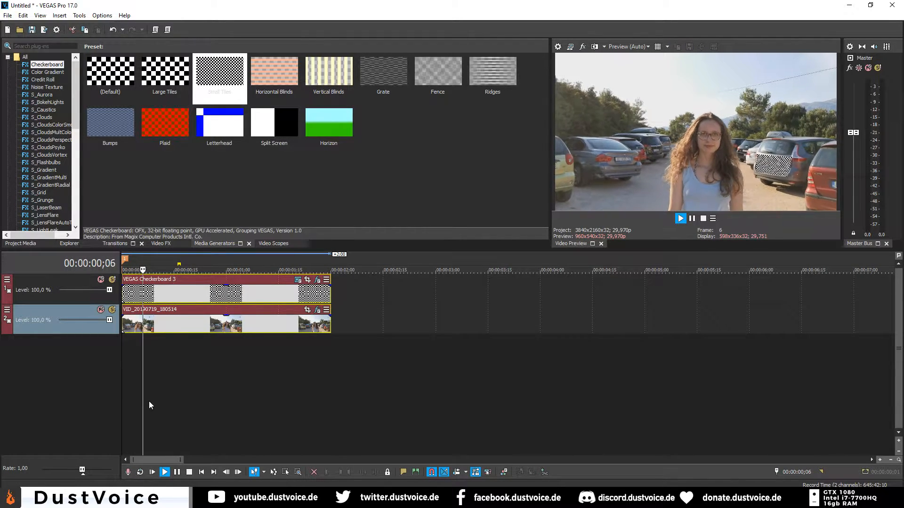
{"action": "key", "text": "space"}
{"action": "key", "text": "space"}
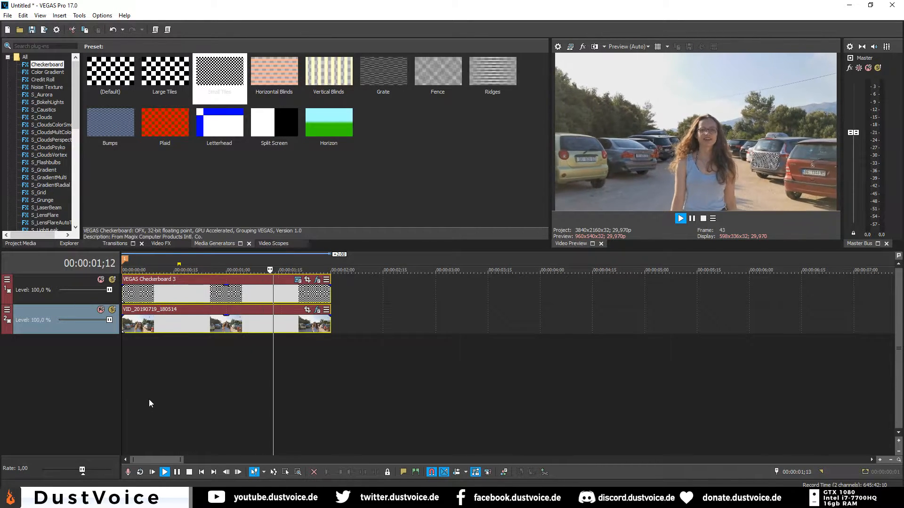
{"action": "key", "text": "space"}
{"action": "key", "text": "space"}
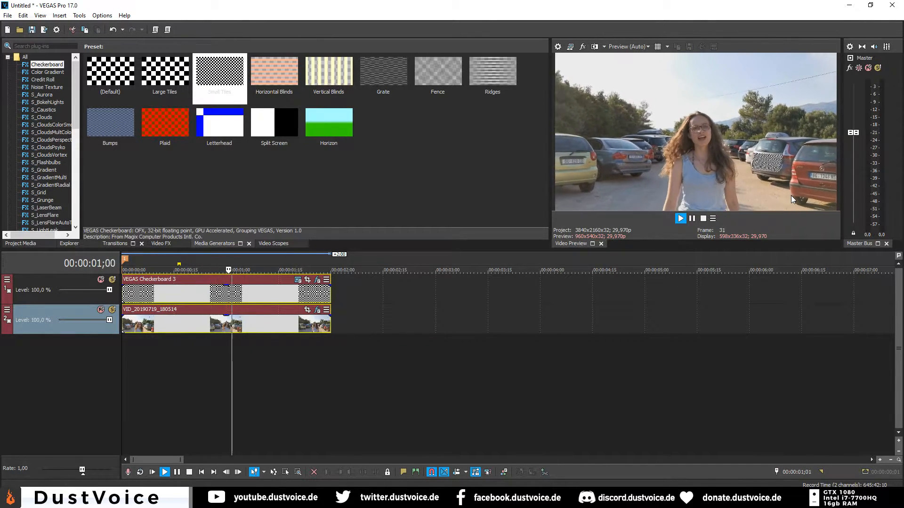
Step: Stop playback, enable looping over the full length of the clips, and return the playhead to the start
{"action": "key", "text": "space"}
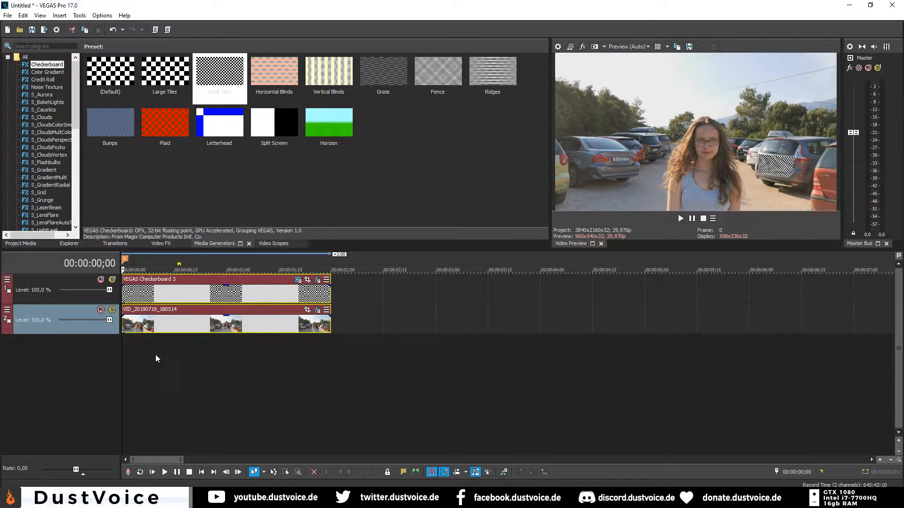
{"action": "left_click", "coordinate": [139, 472]}
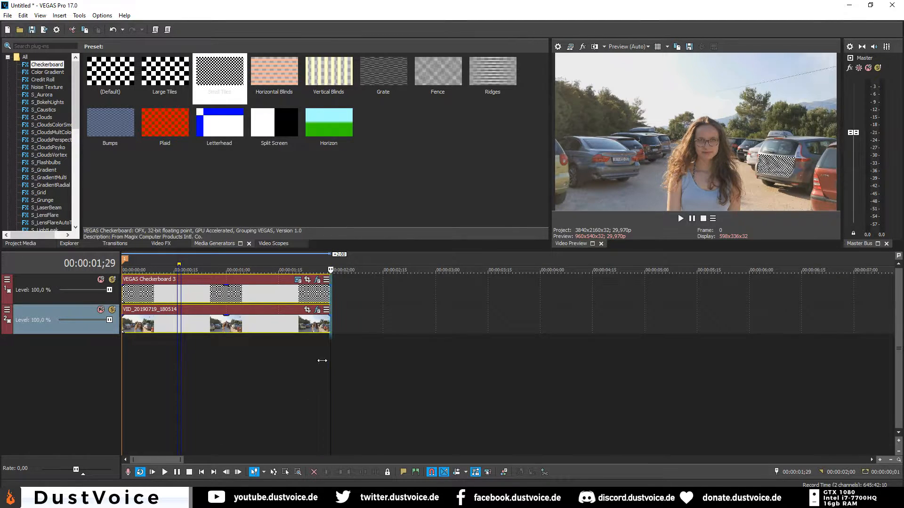
{"action": "left_click_drag", "start_coordinate": [327, 360], "coordinate": [123, 360]}
{"action": "left_click", "coordinate": [150, 358]}
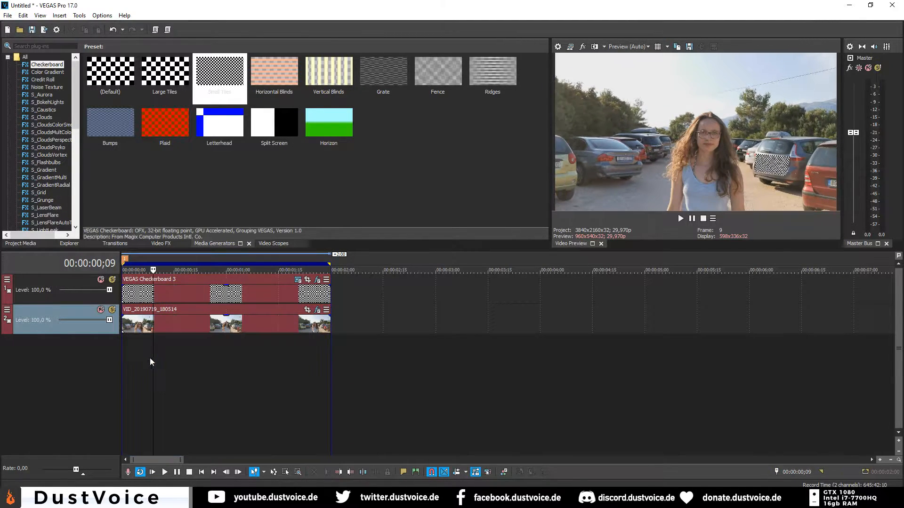
{"action": "left_click", "coordinate": [124, 362]}
Step: Review the Copy Motion Track to PiP extension, and compare the checkerboard's position at about one second and at the start
{"action": "left_click", "coordinate": [79, 15]}
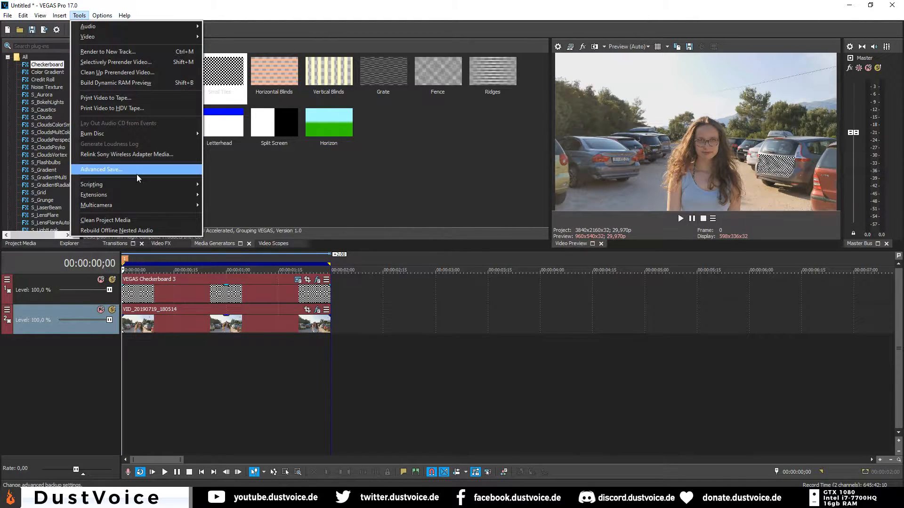
{"action": "mouse_move", "coordinate": [138, 183]}
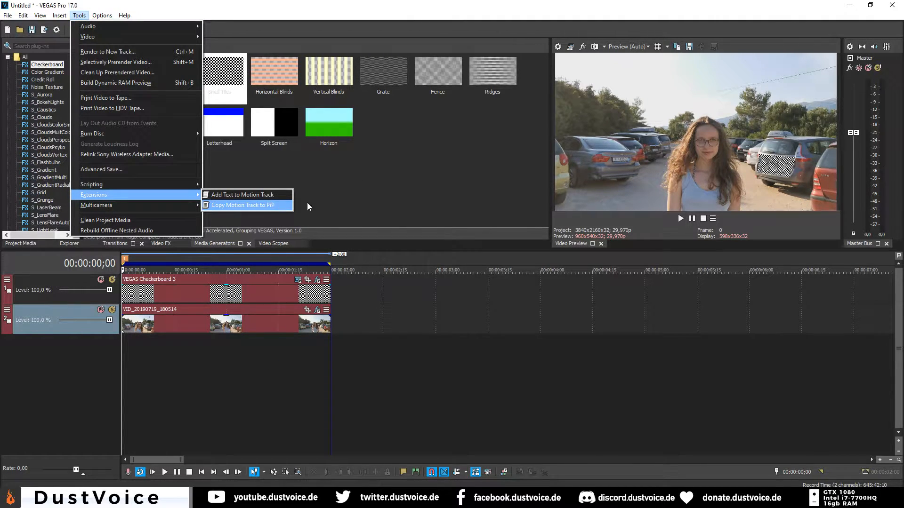
{"action": "left_click", "coordinate": [272, 204]}
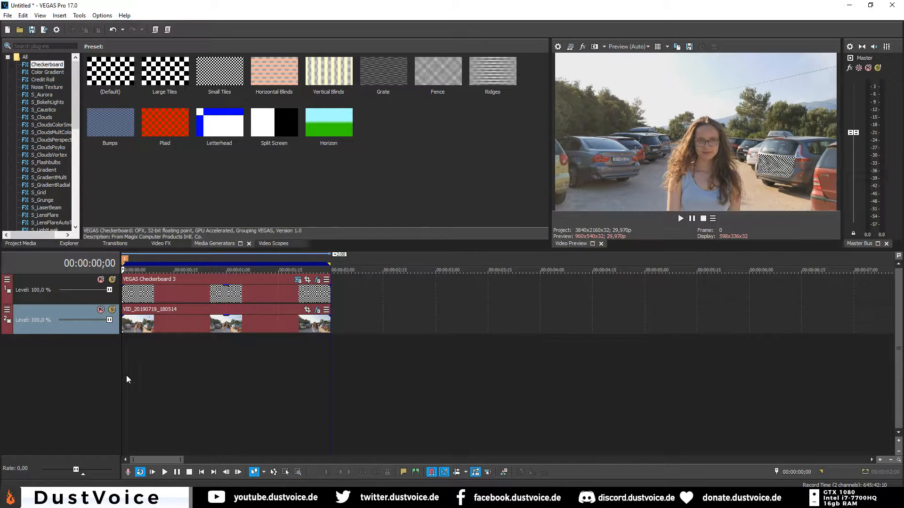
{"action": "left_click", "coordinate": [217, 359]}
{"action": "left_click", "coordinate": [227, 355]}
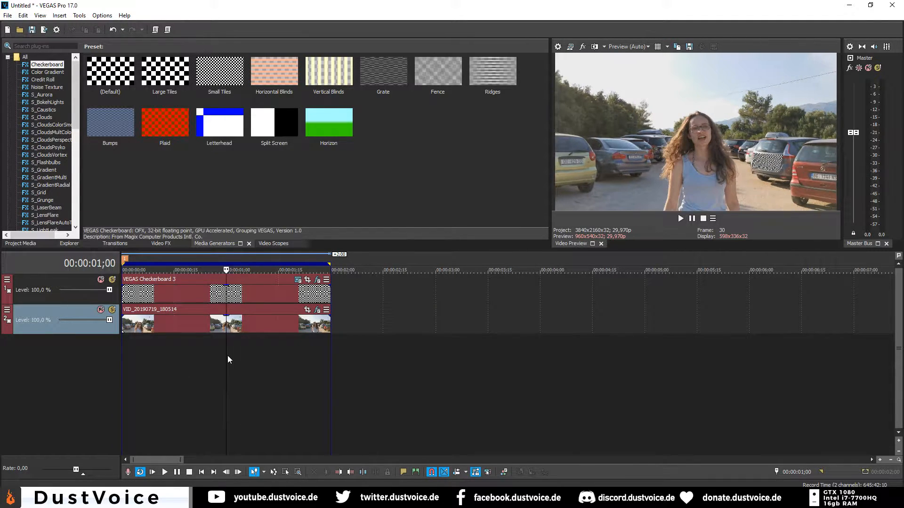
{"action": "left_click", "coordinate": [124, 361]}
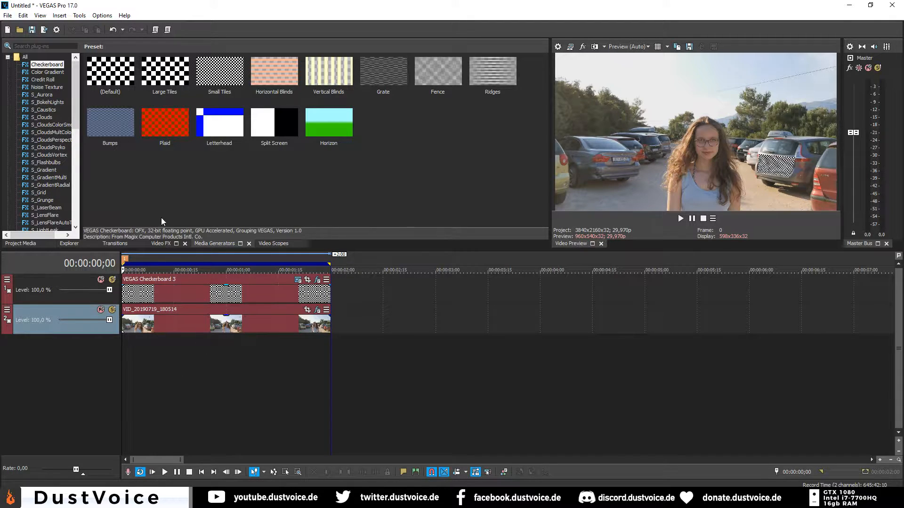
Step: Revisit the Copy Motion Track to PiP extension and play the looped clip to examine how the checkerboard follows the car
{"action": "left_click", "coordinate": [60, 15]}
{"action": "mouse_move", "coordinate": [71, 16]}
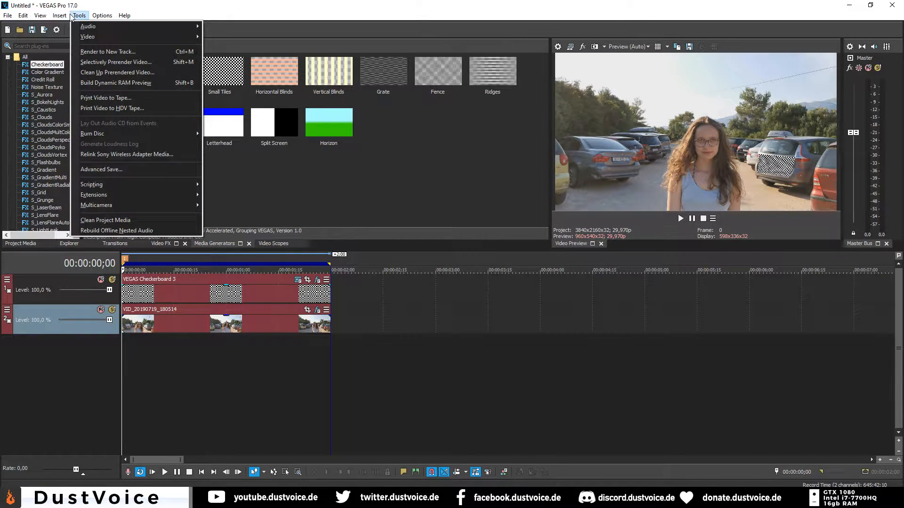
{"action": "mouse_move", "coordinate": [125, 195]}
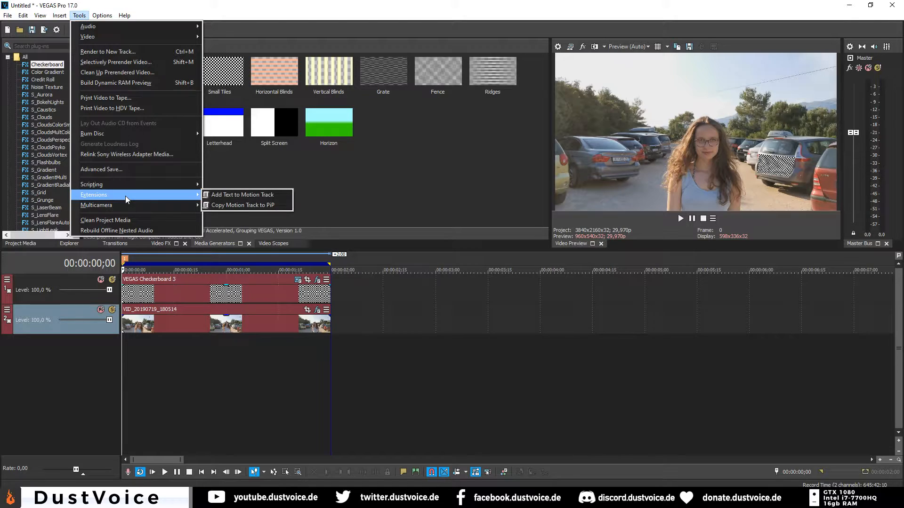
{"action": "left_click", "coordinate": [231, 205]}
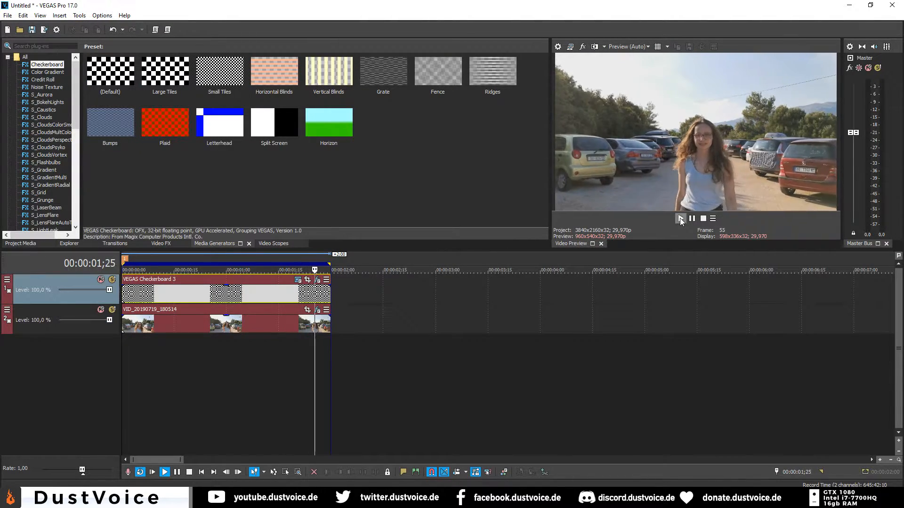
{"action": "left_click", "coordinate": [704, 219]}
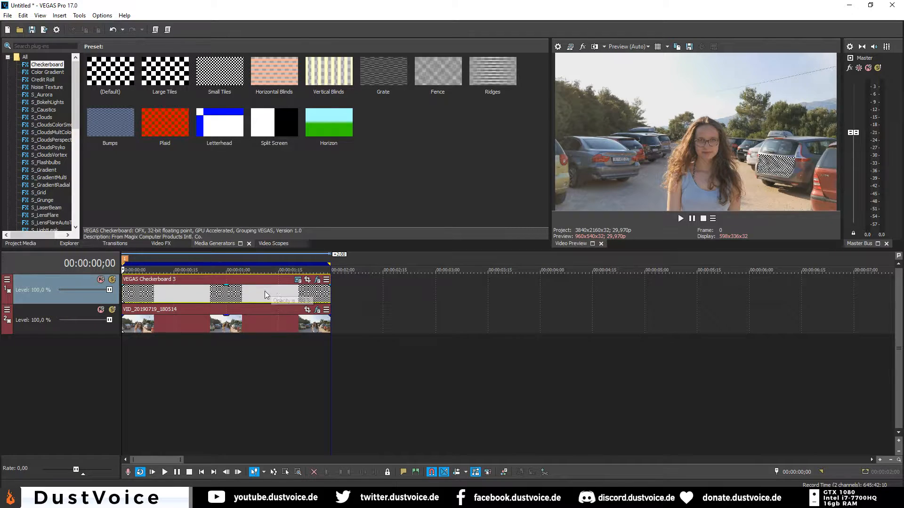
Step: Duplicate the checkerboard track, keeping the upper copy muted and the lower copy unmuted
{"action": "right_click", "coordinate": [64, 286]}
{"action": "left_click", "coordinate": [76, 318]}
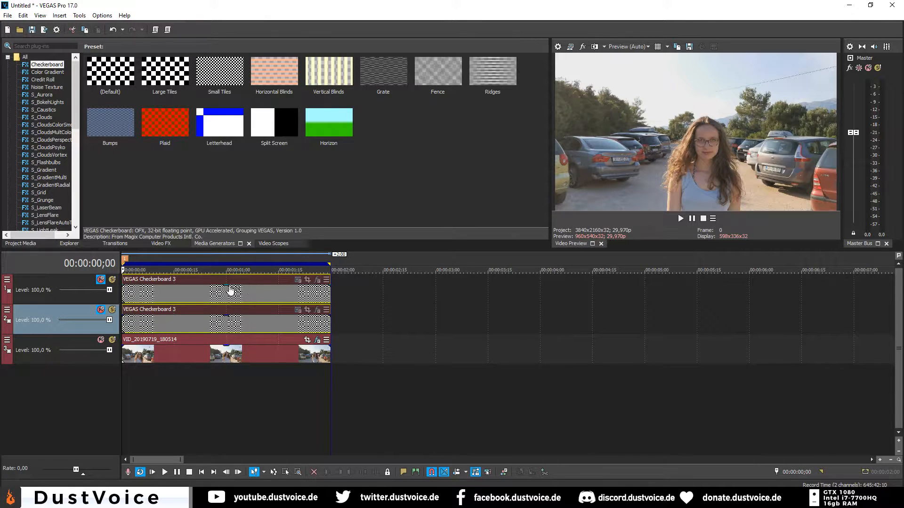
{"action": "left_click", "coordinate": [100, 280]}
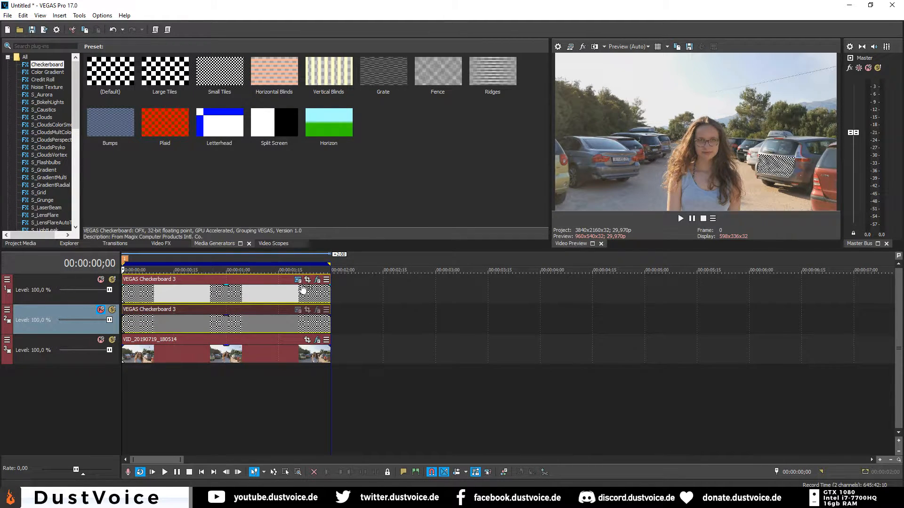
{"action": "left_click", "coordinate": [100, 280]}
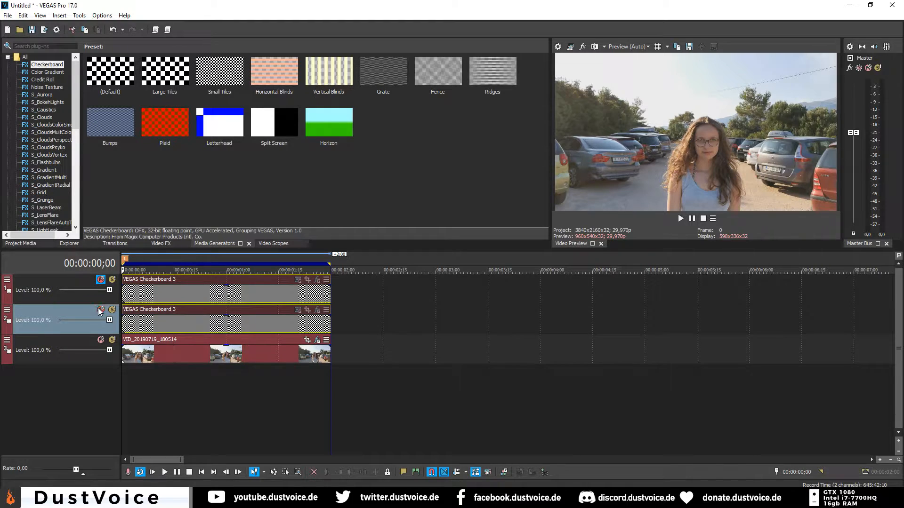
{"action": "left_click", "coordinate": [101, 309]}
Step: Replace the lower checkerboard's Picture In Picture effect with a fresh one in Free Form mode, and mute its track
{"action": "left_click", "coordinate": [317, 310]}
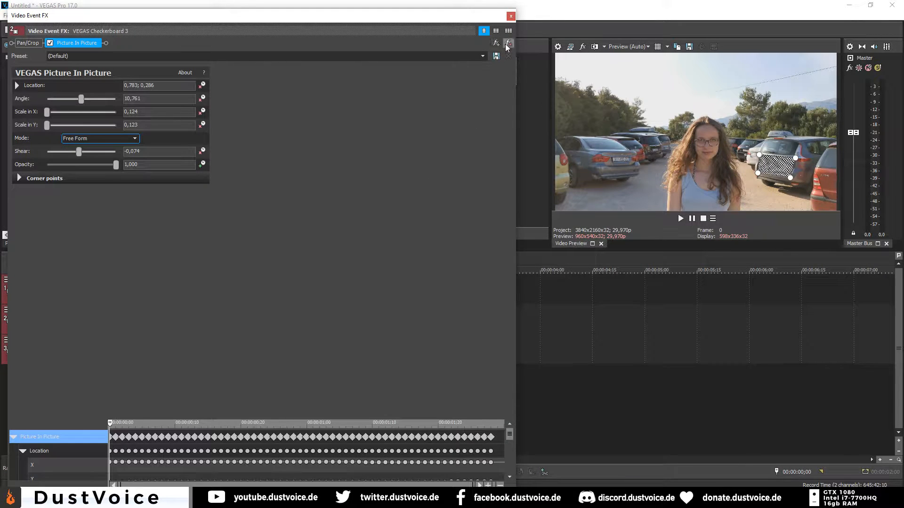
{"action": "left_click", "coordinate": [505, 44]}
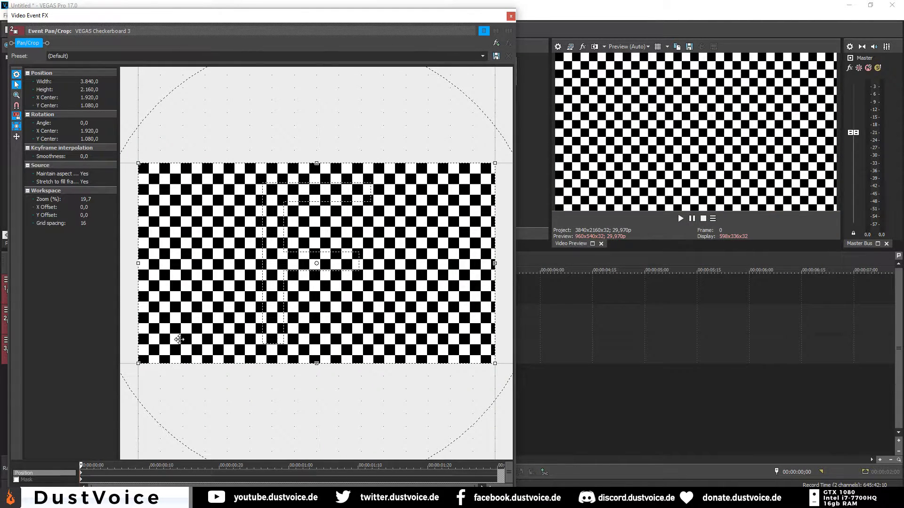
{"action": "left_click", "coordinate": [496, 42]}
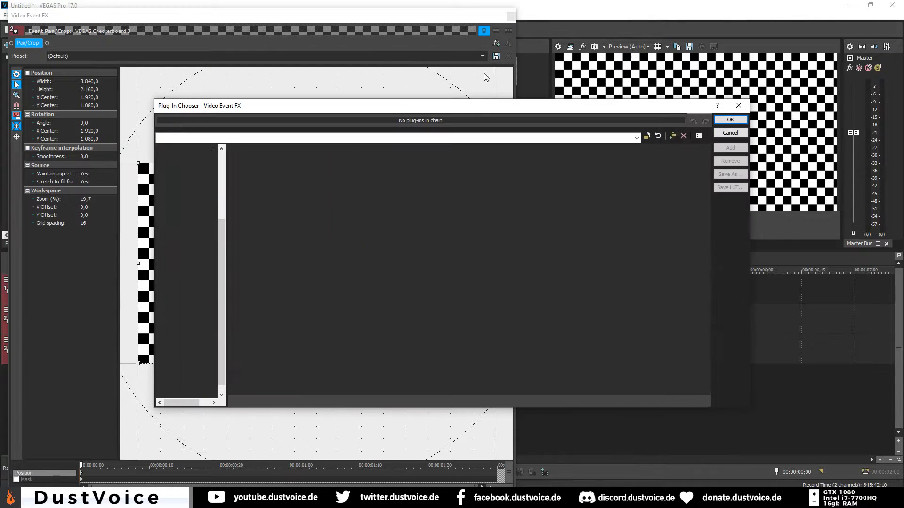
{"action": "double_click", "coordinate": [358, 338]}
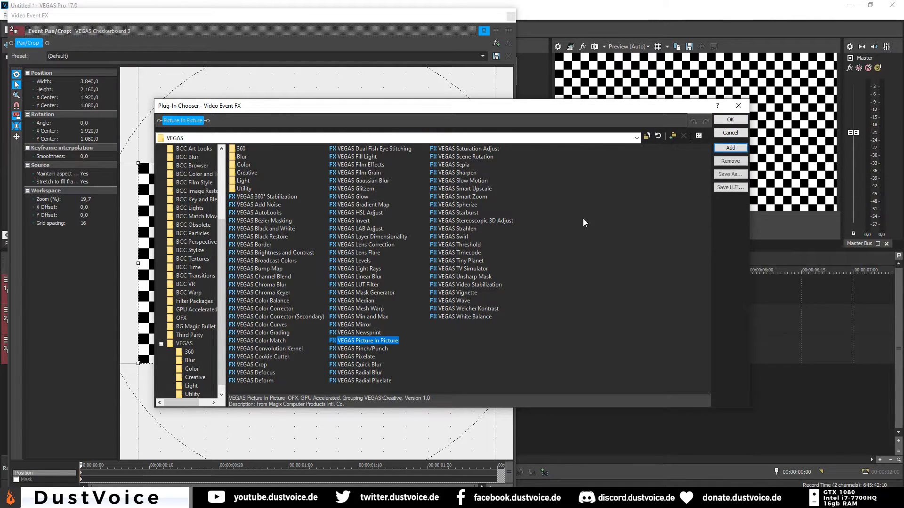
{"action": "left_click", "coordinate": [729, 119]}
{"action": "left_click", "coordinate": [103, 139]}
{"action": "left_click", "coordinate": [94, 151]}
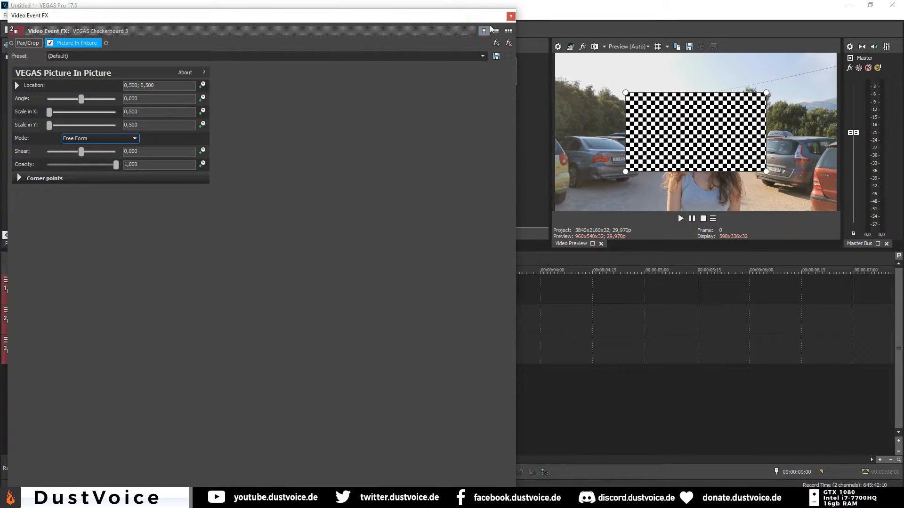
{"action": "left_click", "coordinate": [511, 16]}
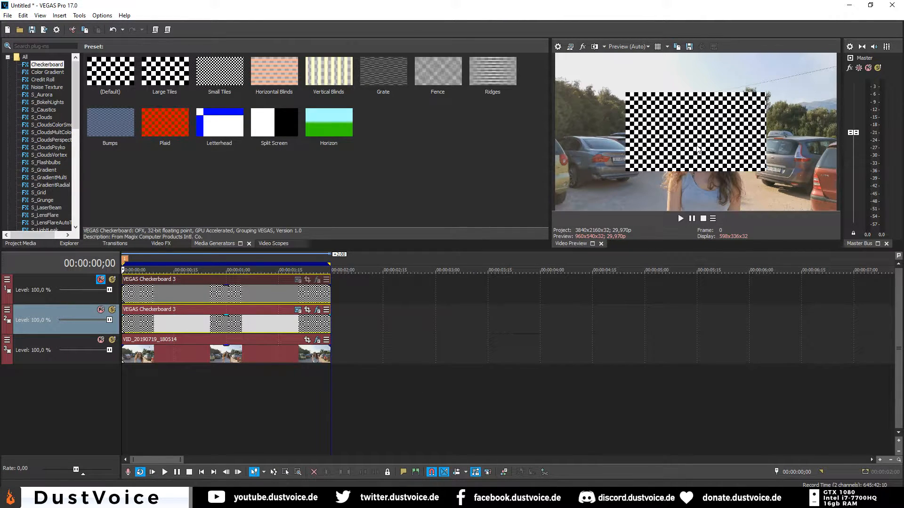
{"action": "left_click", "coordinate": [100, 310]}
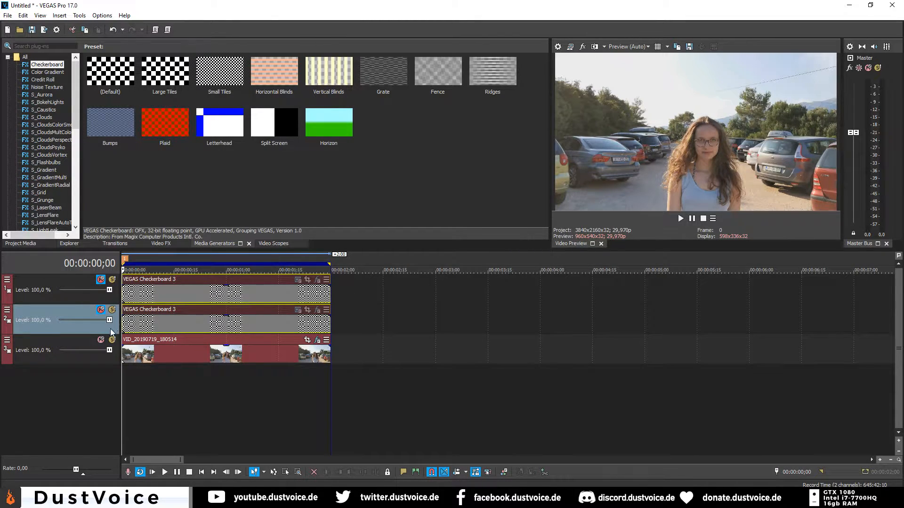
{"action": "left_click", "coordinate": [125, 373]}
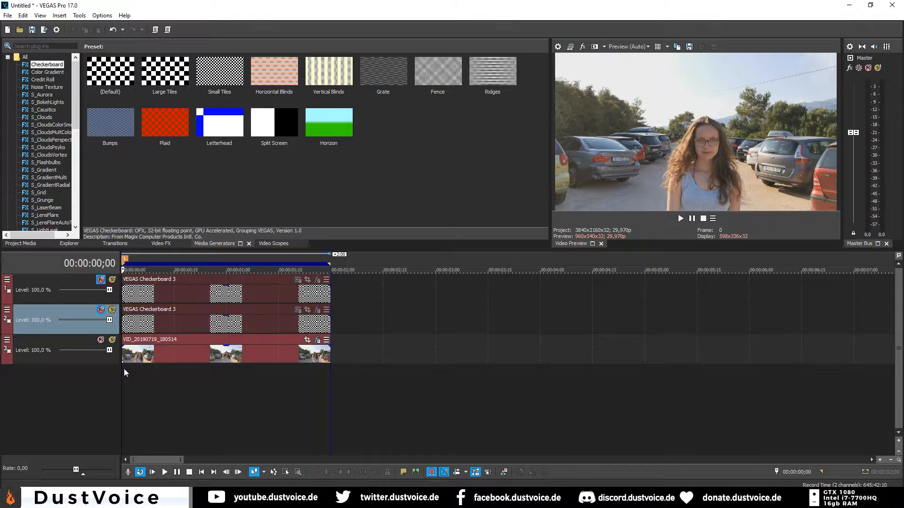
Step: Duplicate the video track and move the copy between the two checkerboard tracks
{"action": "left_click", "coordinate": [50, 358]}
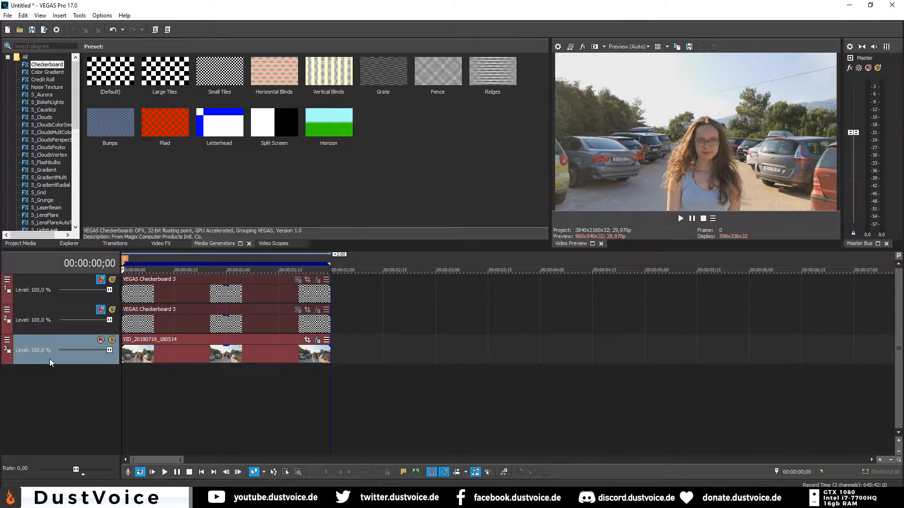
{"action": "right_click", "coordinate": [49, 359]}
{"action": "left_click", "coordinate": [93, 241]}
{"action": "left_click_drag", "start_coordinate": [38, 352], "coordinate": [56, 300]}
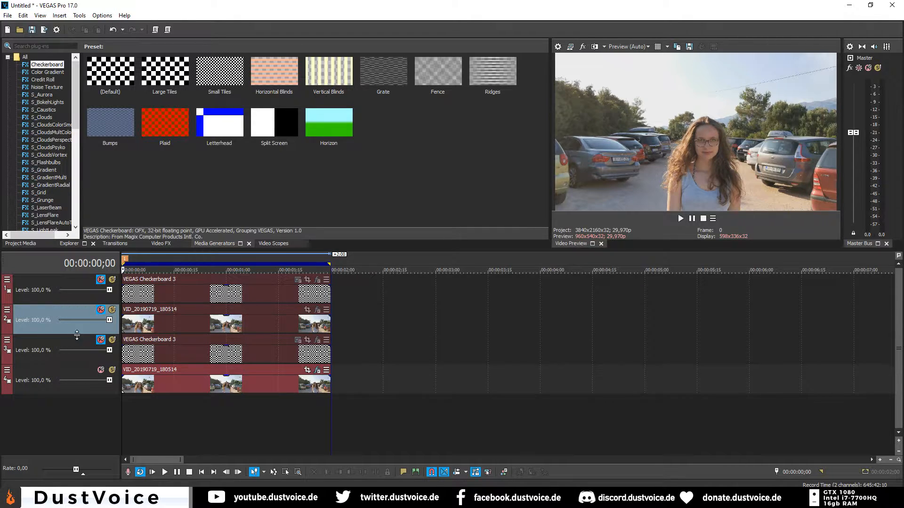
Step: Open the original video clip's Bézier Masking effect and expand the Mask 2 settings
{"action": "left_click", "coordinate": [66, 387]}
{"action": "left_click", "coordinate": [317, 372]}
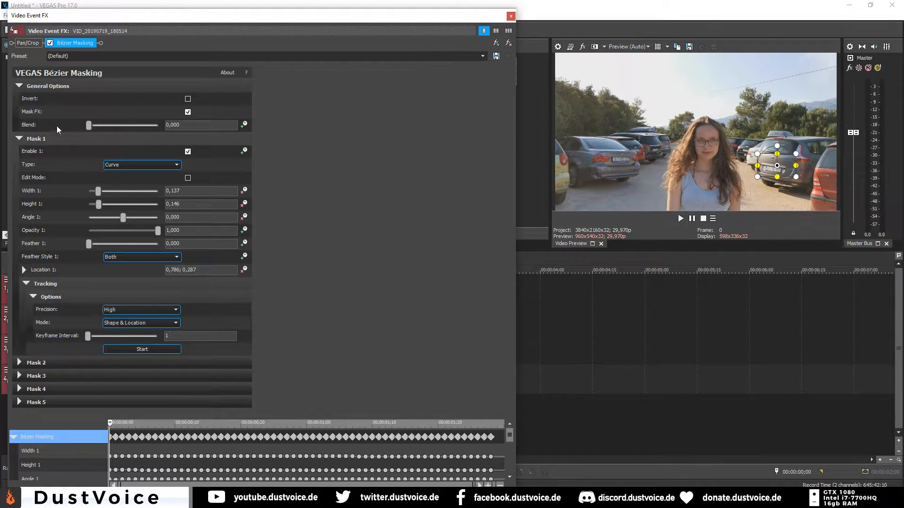
{"action": "left_click", "coordinate": [20, 363]}
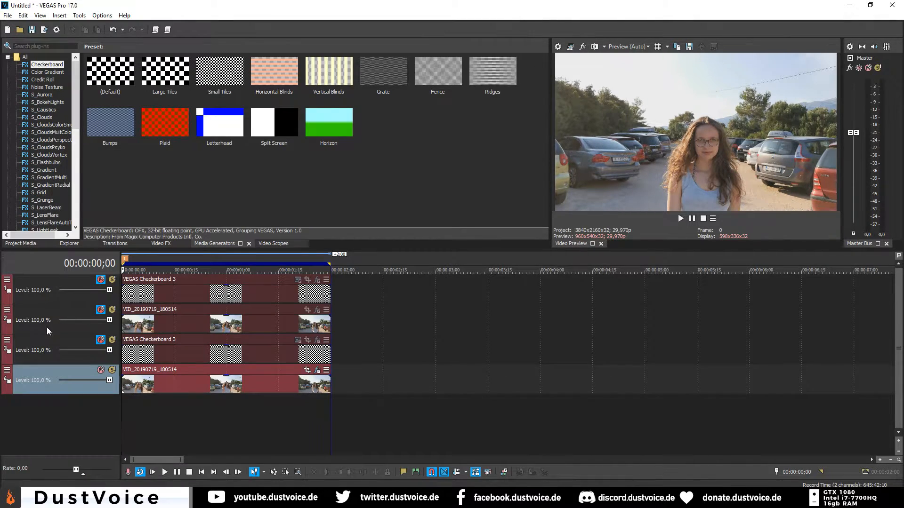
Step: Delete the duplicated video track between the two checkerboard tracks
{"action": "left_click", "coordinate": [46, 328]}
{"action": "key", "text": "Delete"}
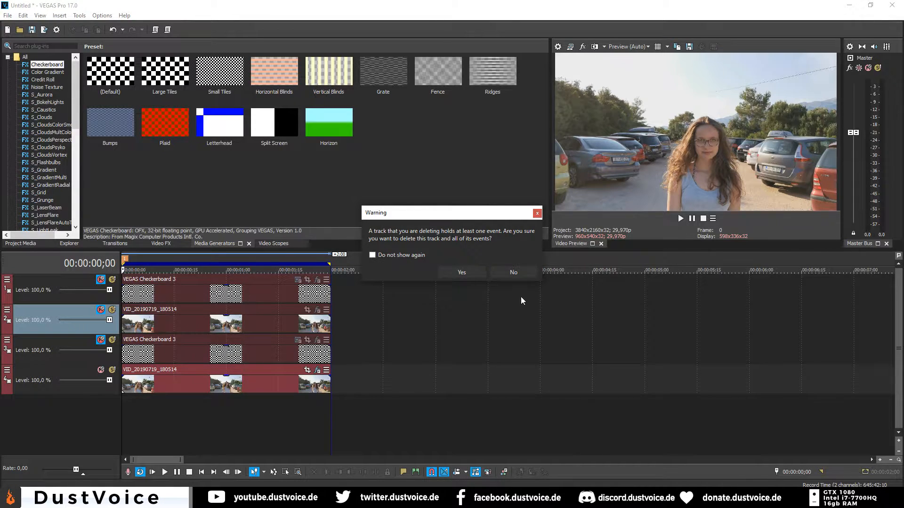
{"action": "key", "text": "Return"}
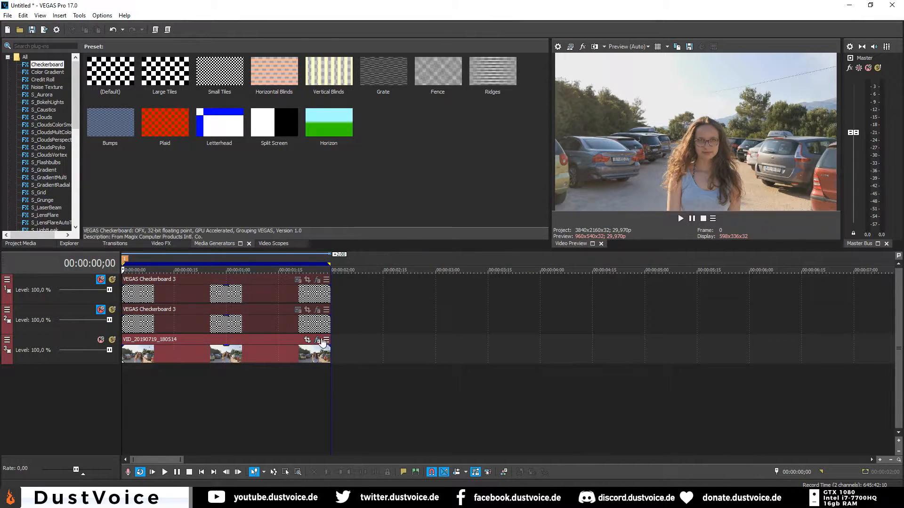
Step: Save the project as Own_Tracking_2 in the Urlaub_19 folder
{"action": "left_click", "coordinate": [58, 360]}
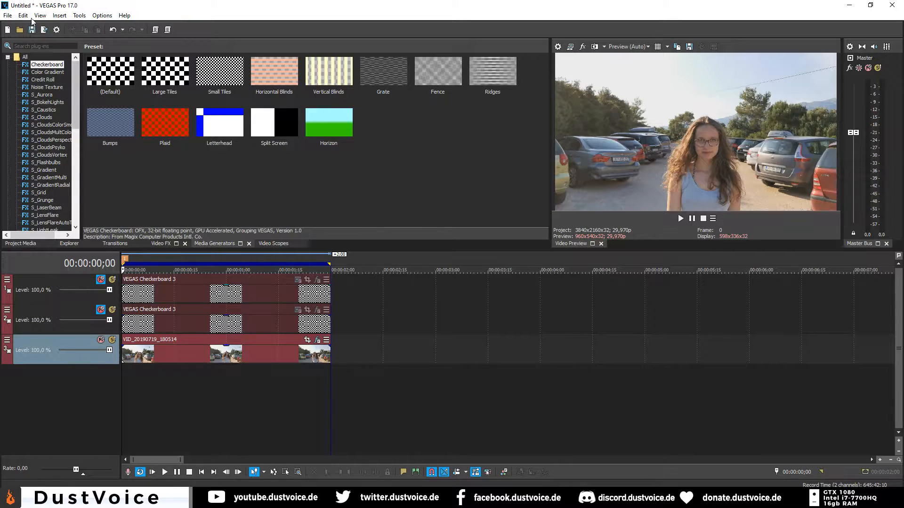
{"action": "left_click", "coordinate": [7, 15]}
{"action": "left_click", "coordinate": [22, 72]}
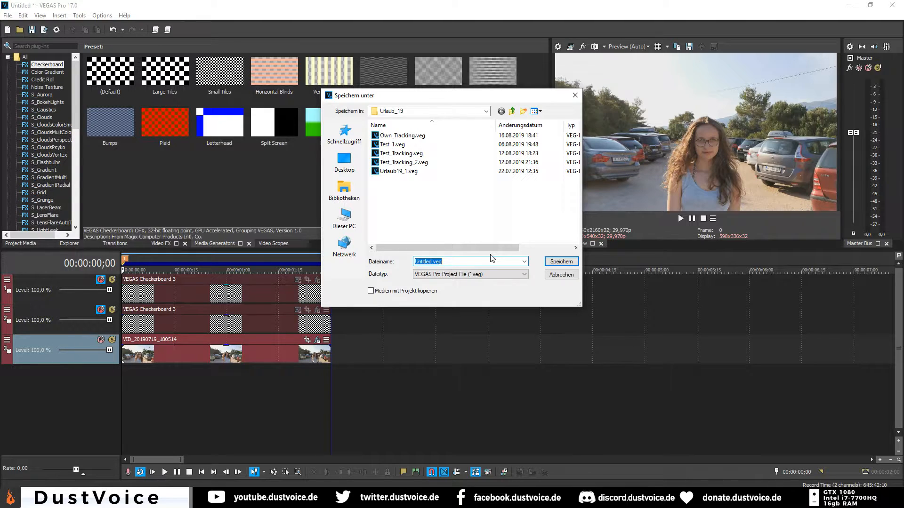
{"action": "type", "text": "Own_T"}
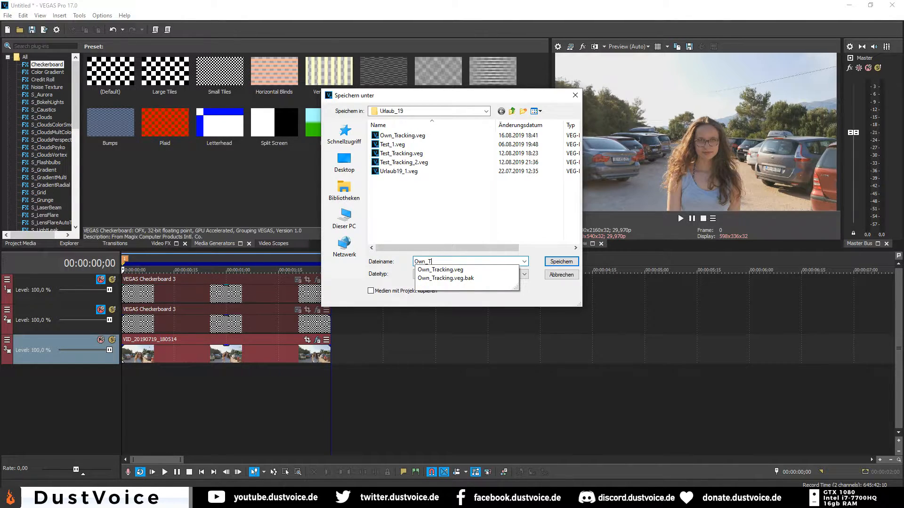
{"action": "type", "text": "racking_1"}
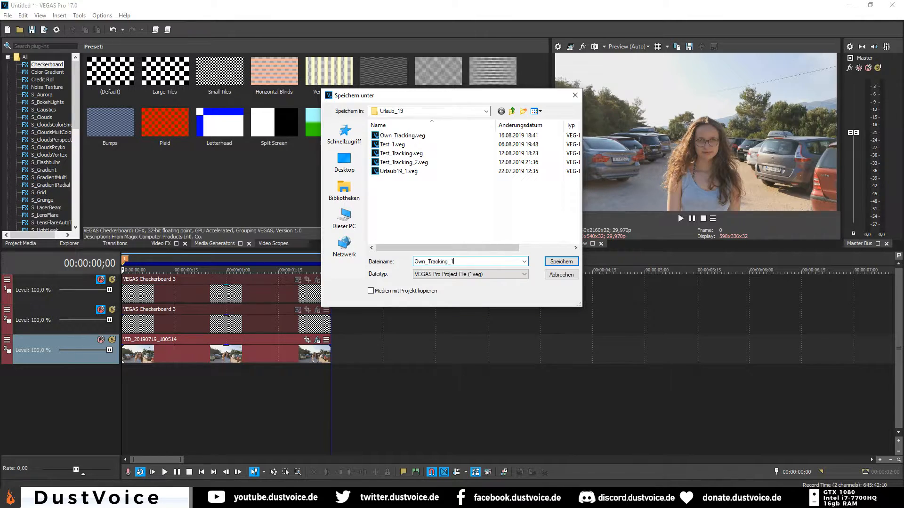
{"action": "type", "text": "2"}
{"action": "key", "text": "Return"}
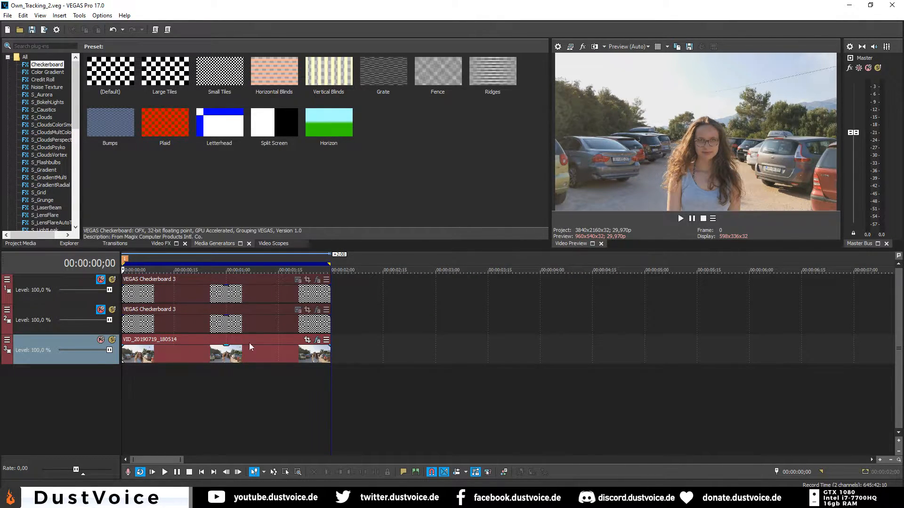
Step: Open the original video clip's Bézier Masking effect, change Mask 1 to Rectangle and move it onto the parked car on the left
{"action": "left_click", "coordinate": [316, 340]}
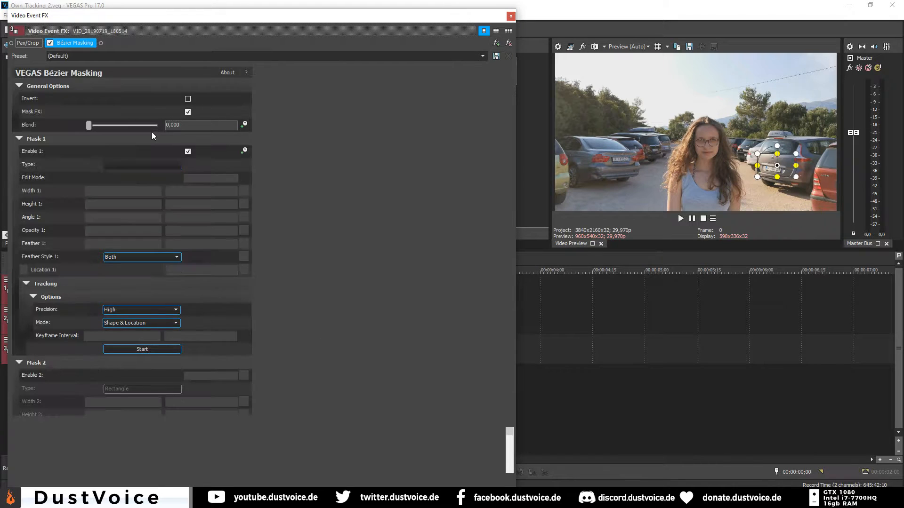
{"action": "left_click", "coordinate": [139, 165]}
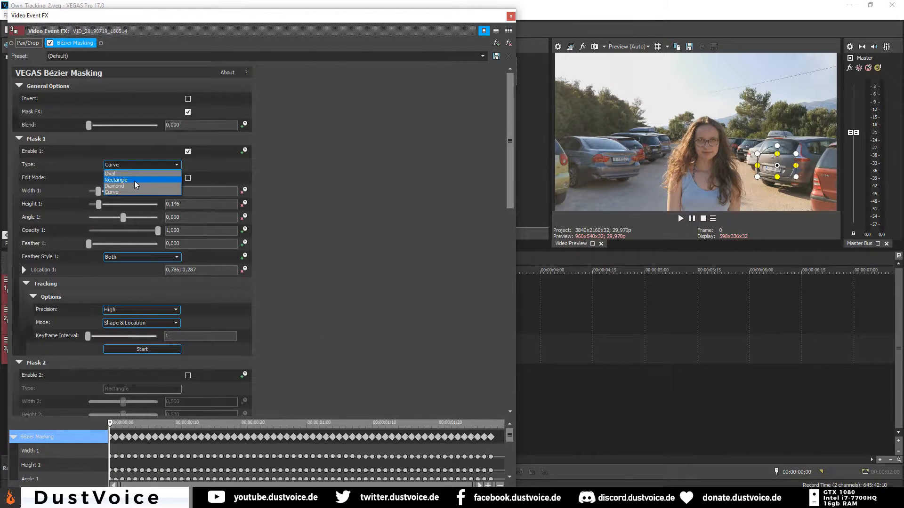
{"action": "left_click", "coordinate": [134, 174]}
{"action": "left_click_drag", "start_coordinate": [776, 167], "coordinate": [618, 159]}
Step: Set the masking blend to about 0,578, turn off Mask FX and shift Mask 1 further left over the car
{"action": "left_click_drag", "start_coordinate": [89, 124], "coordinate": [129, 124]}
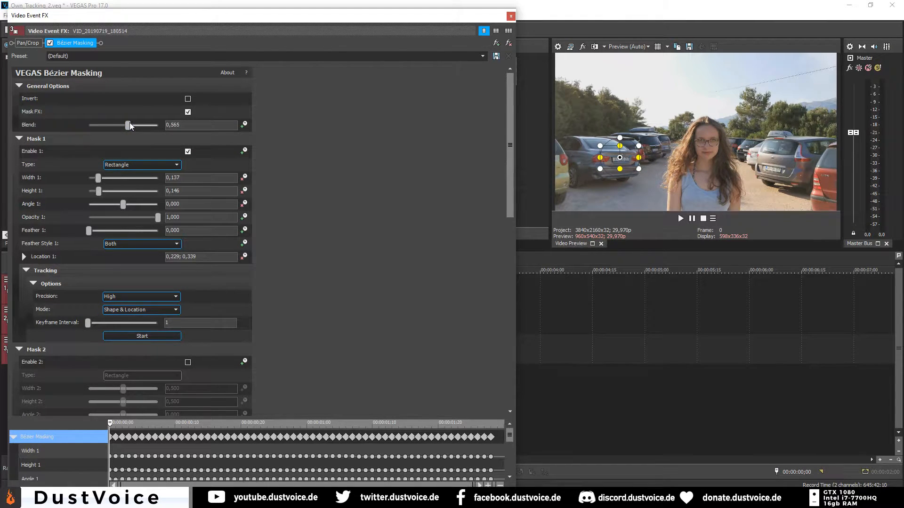
{"action": "left_click_drag", "start_coordinate": [613, 165], "coordinate": [592, 162]}
{"action": "left_click", "coordinate": [188, 112]}
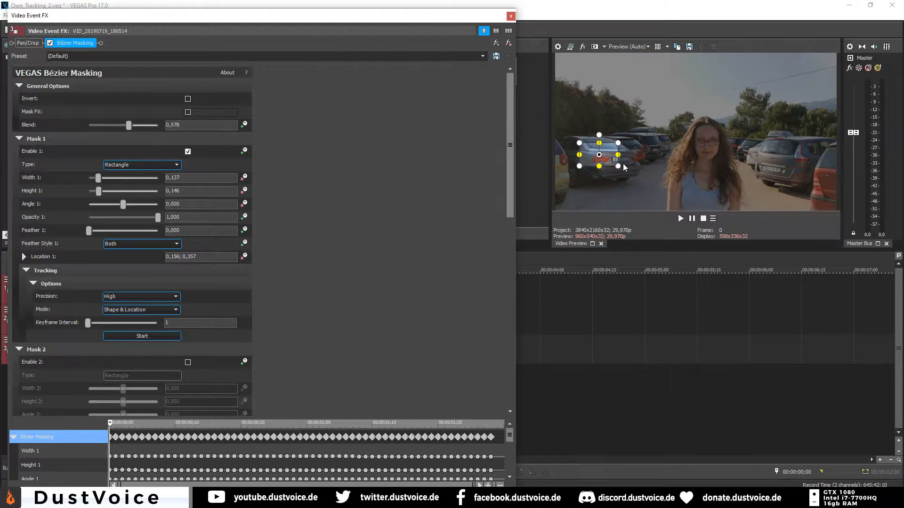
Step: Resize Mask 1 to about 0,058 wide and 0,091 high and place it at about 0,156; 0,360 on the car's rear
{"action": "left_click_drag", "start_coordinate": [618, 166], "coordinate": [618, 165]}
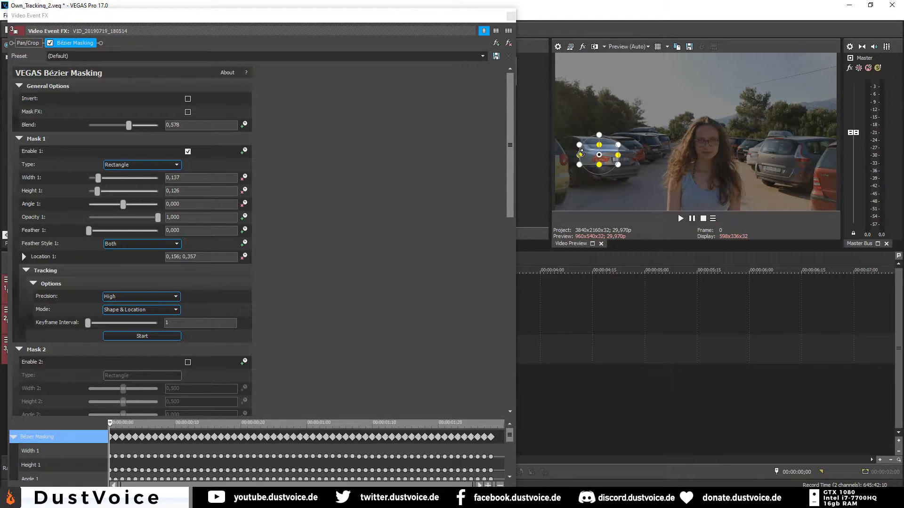
{"action": "mouse_move", "coordinate": [599, 164]}
{"action": "left_mouse_down"}
{"action": "mouse_move", "coordinate": [599, 175]}
{"action": "mouse_move", "coordinate": [574, 154]}
{"action": "mouse_move", "coordinate": [602, 166]}
{"action": "left_mouse_up"}
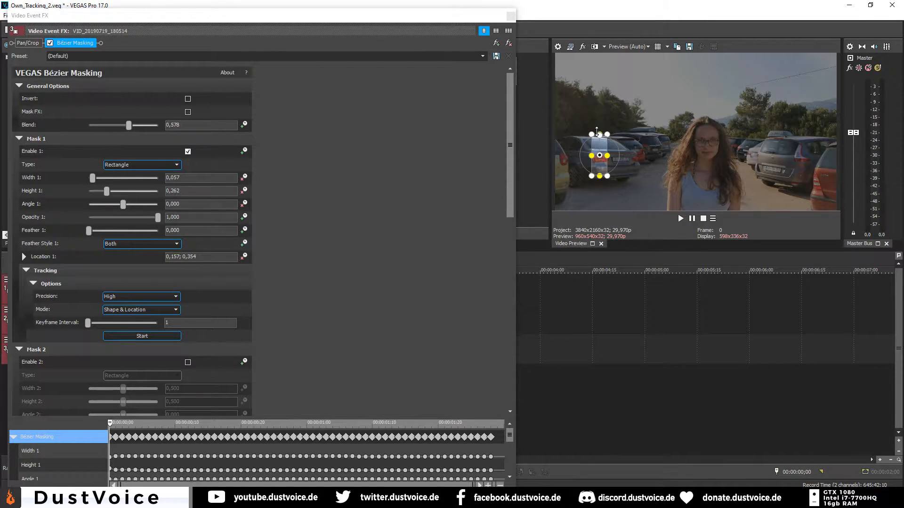
{"action": "left_click_drag", "start_coordinate": [591, 135], "coordinate": [618, 190]}
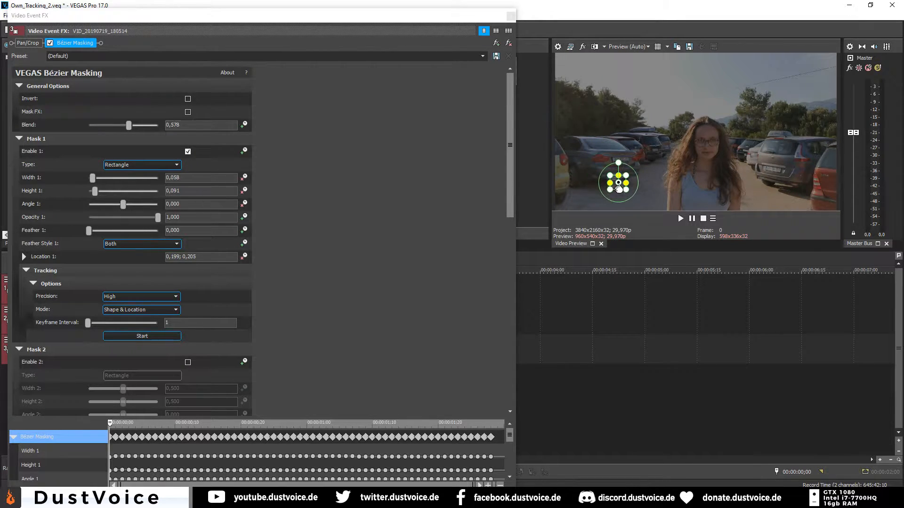
{"action": "left_click_drag", "start_coordinate": [618, 187], "coordinate": [597, 159]}
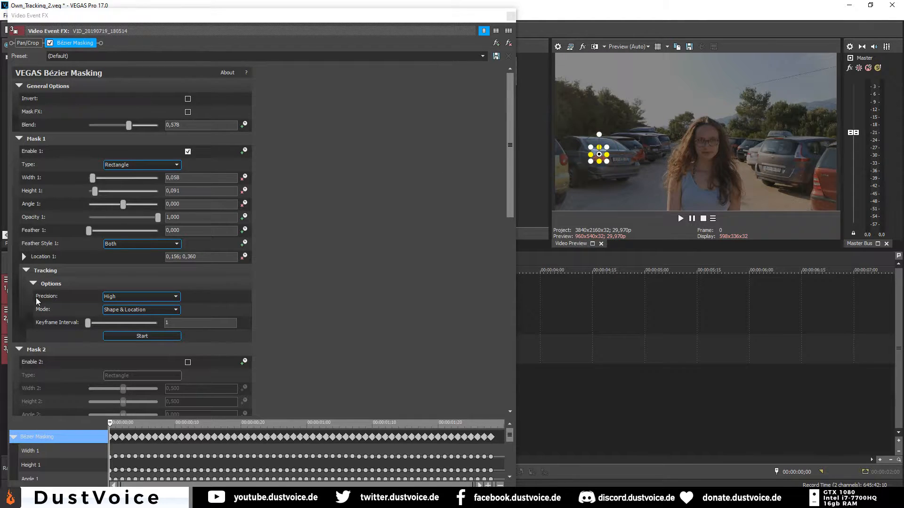
Step: Track Mask 1 through the clip in Location mode and play back the tracked motion
{"action": "left_click", "coordinate": [124, 309]}
{"action": "left_click", "coordinate": [135, 329]}
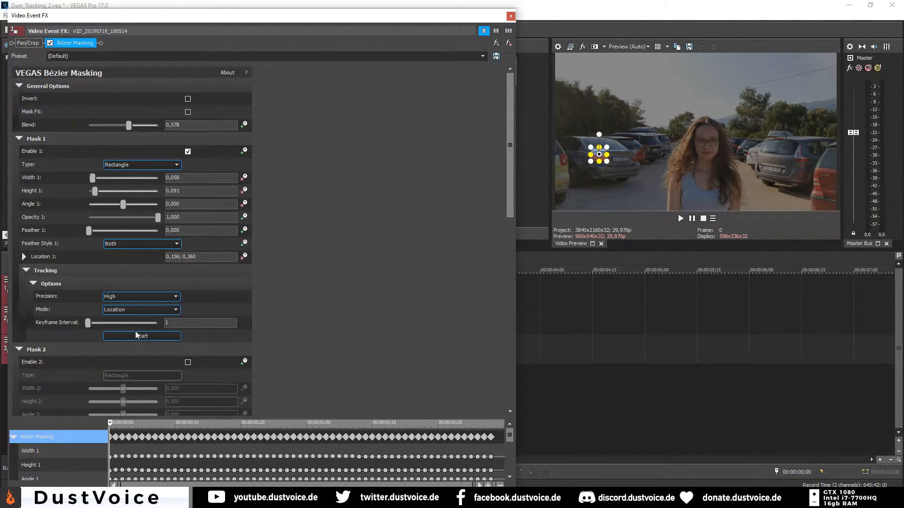
{"action": "left_click", "coordinate": [145, 309]}
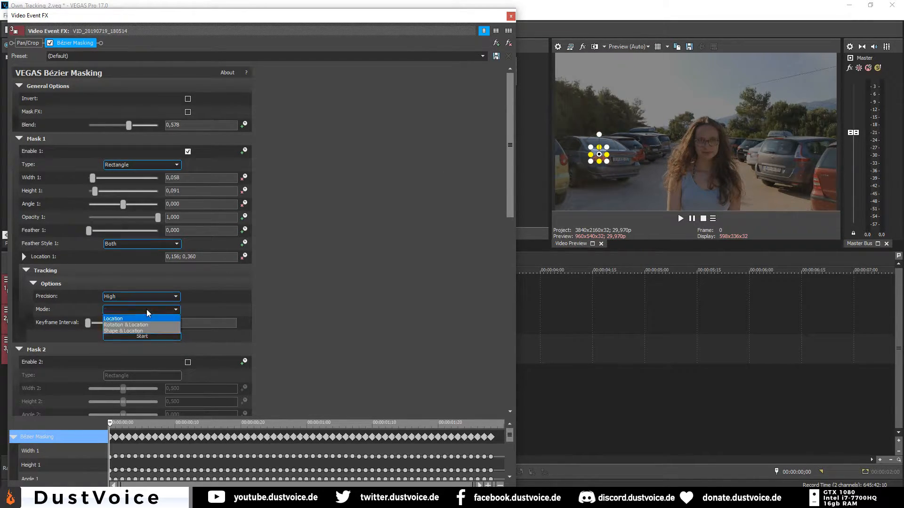
{"action": "left_click", "coordinate": [127, 318]}
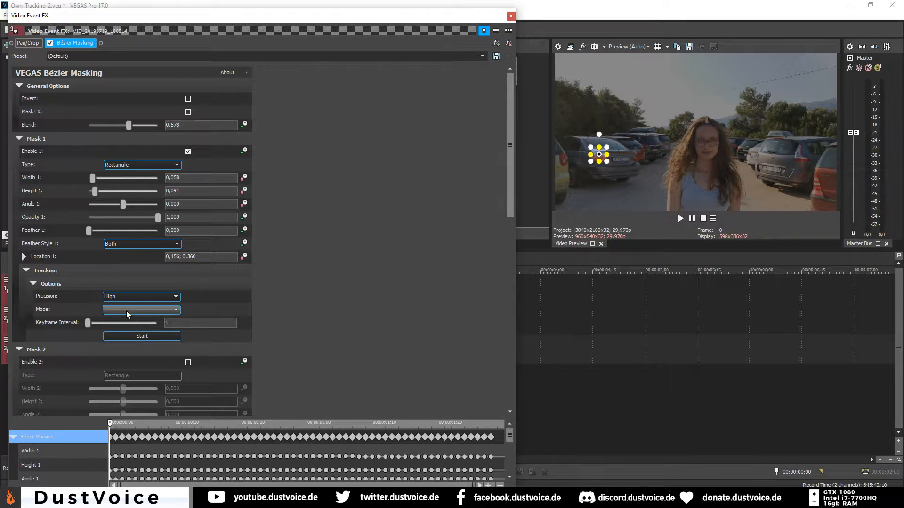
{"action": "left_click", "coordinate": [155, 335]}
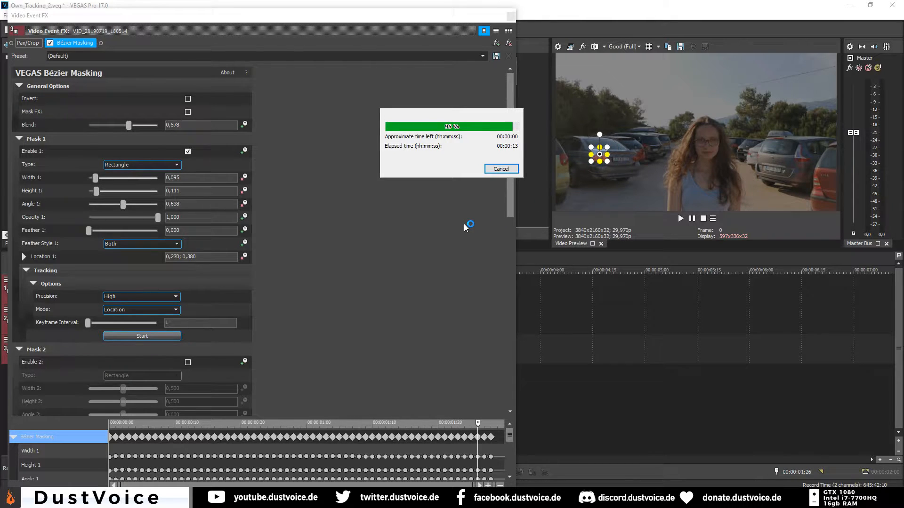
{"action": "left_click", "coordinate": [678, 220]}
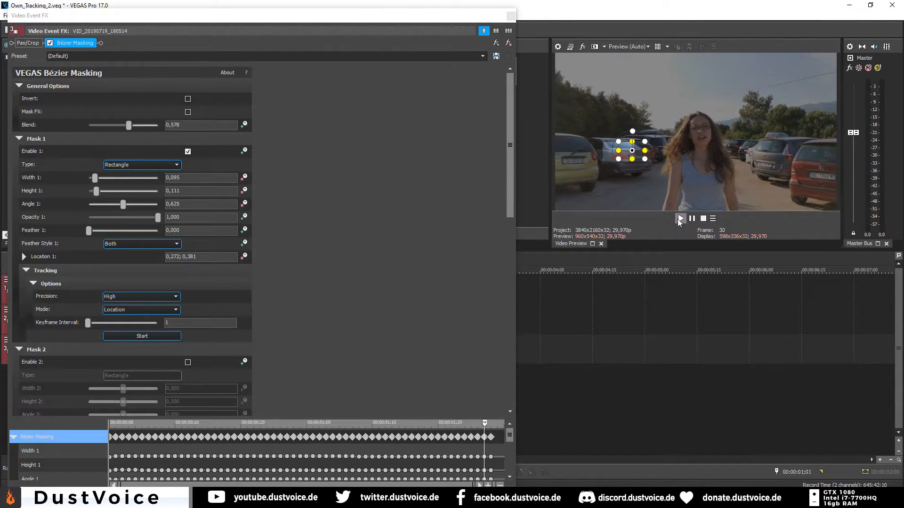
{"action": "left_click", "coordinate": [703, 219]}
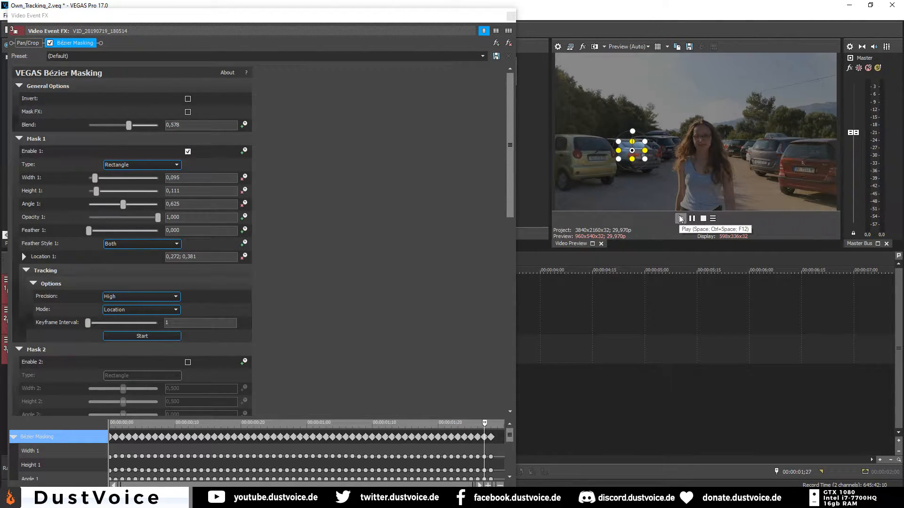
{"action": "left_click", "coordinate": [111, 310]}
{"action": "left_click", "coordinate": [111, 311]}
Step: Enable Mask 2 at the clip's start and fit it to about 0,065 by 0,102 at 0,279; 0,360 beside the car's right taillight
{"action": "scroll", "coordinate": [275, 335], "scroll_direction": "down", "scroll_amount": 1}
{"action": "scroll", "coordinate": [276, 339], "scroll_direction": "down", "scroll_amount": 1}
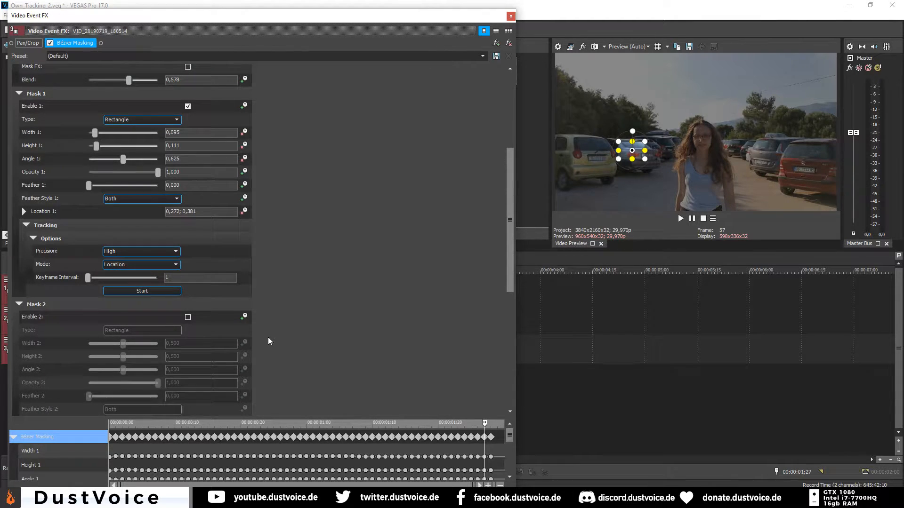
{"action": "left_click", "coordinate": [19, 93]}
{"action": "left_click", "coordinate": [153, 165]}
{"action": "left_click_drag", "start_coordinate": [485, 425], "coordinate": [25, 431]}
{"action": "left_click", "coordinate": [643, 156]}
{"action": "left_click_drag", "start_coordinate": [658, 136], "coordinate": [634, 162]}
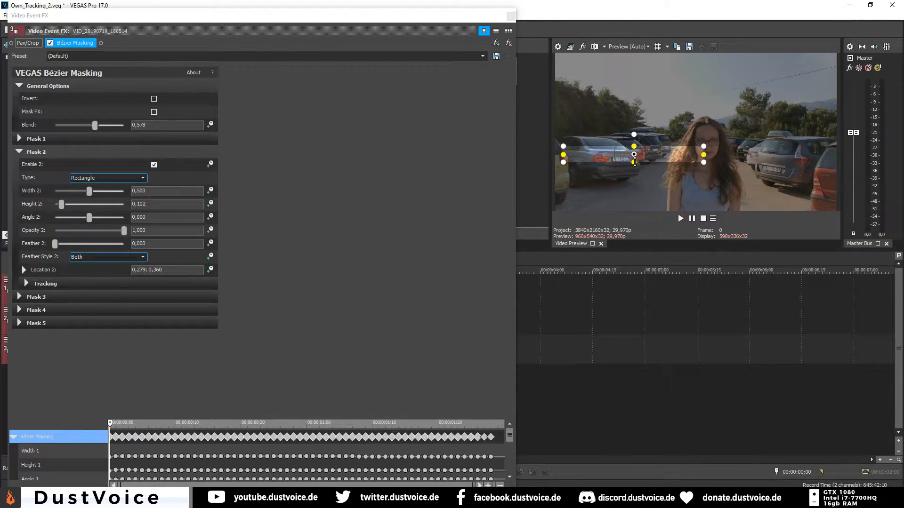
{"action": "left_click_drag", "start_coordinate": [703, 154], "coordinate": [642, 154]}
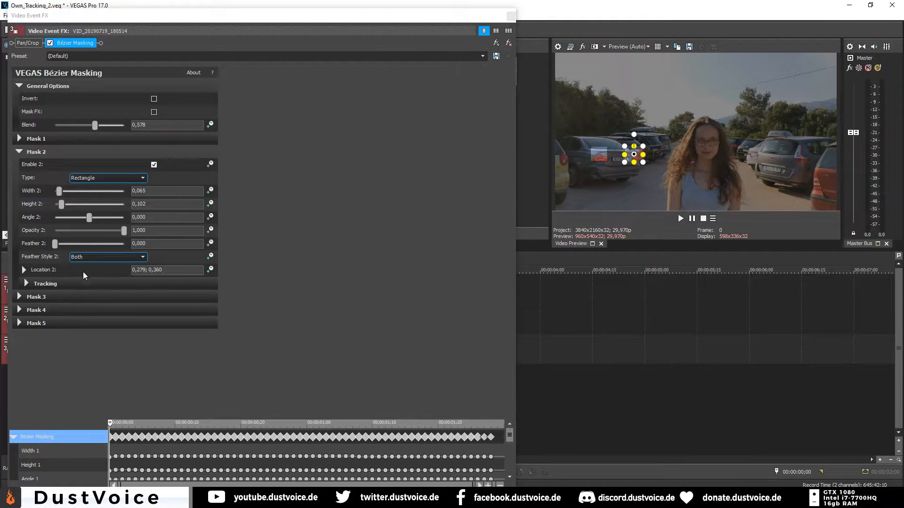
Step: Track Mask 2 with High precision, Location mode and a keyframe interval of 1, and play back the tracked motion
{"action": "left_click", "coordinate": [27, 281]}
{"action": "left_click", "coordinate": [31, 296]}
{"action": "left_click", "coordinate": [30, 296]}
{"action": "left_click", "coordinate": [32, 296]}
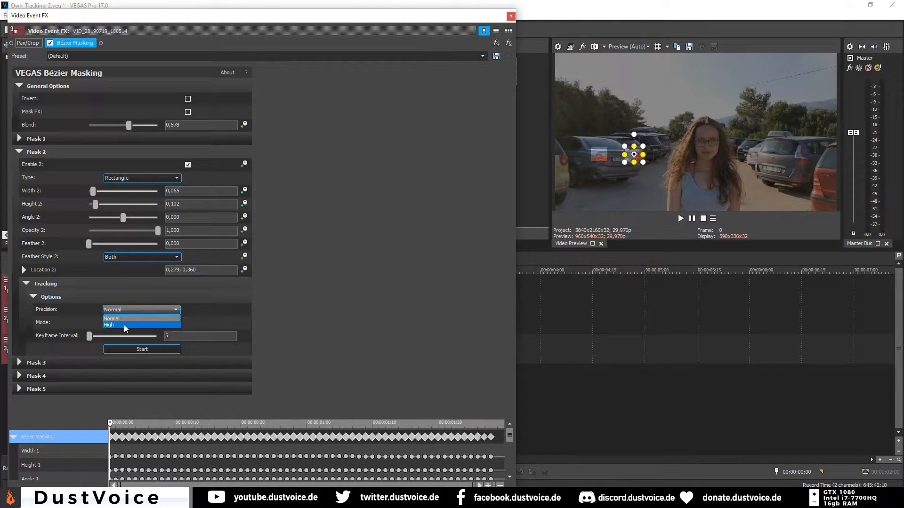
{"action": "left_click", "coordinate": [129, 323]}
{"action": "left_click", "coordinate": [116, 329]}
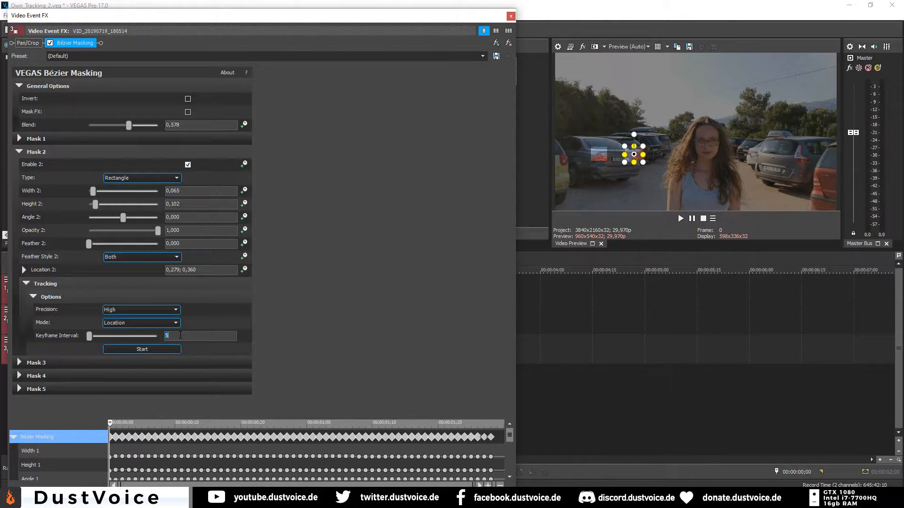
{"action": "left_click", "coordinate": [137, 350]}
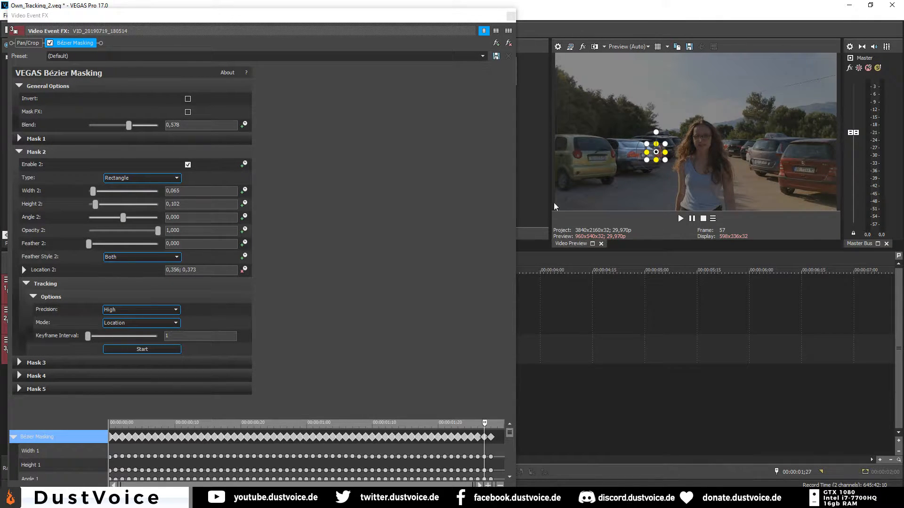
{"action": "left_click", "coordinate": [681, 218]}
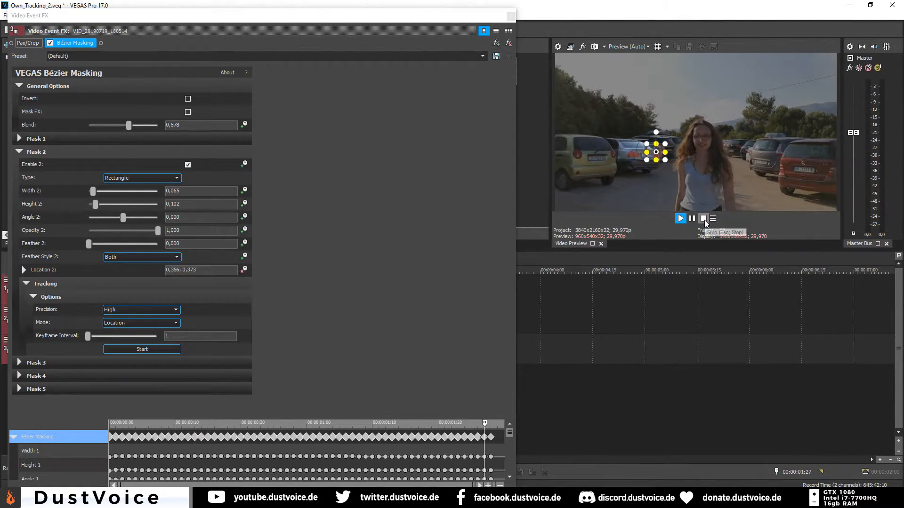
{"action": "left_click", "coordinate": [704, 219]}
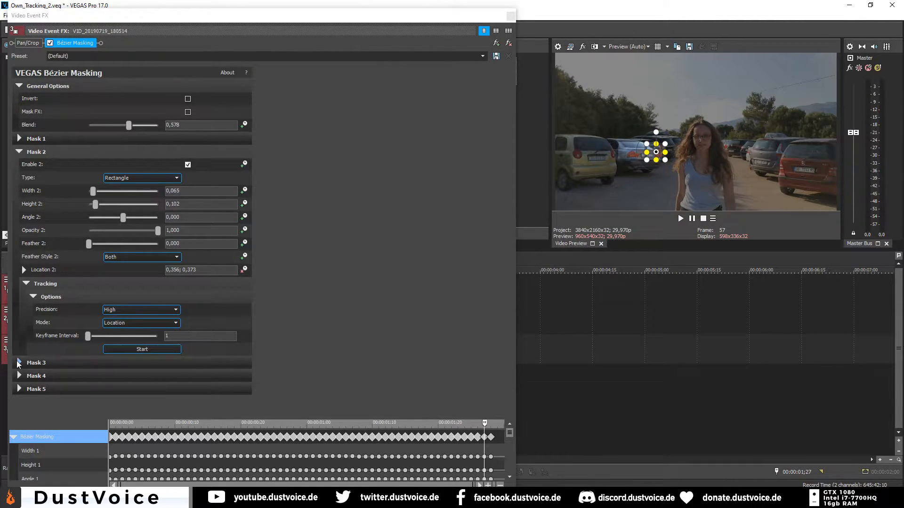
Step: Enable Mask 3 at the clip's start and fit it to about 0,059 by 0,092 at 0,149; 0,229 below Mask 1
{"action": "left_click", "coordinate": [18, 363]}
{"action": "left_click", "coordinate": [18, 152]}
{"action": "left_click", "coordinate": [154, 178]}
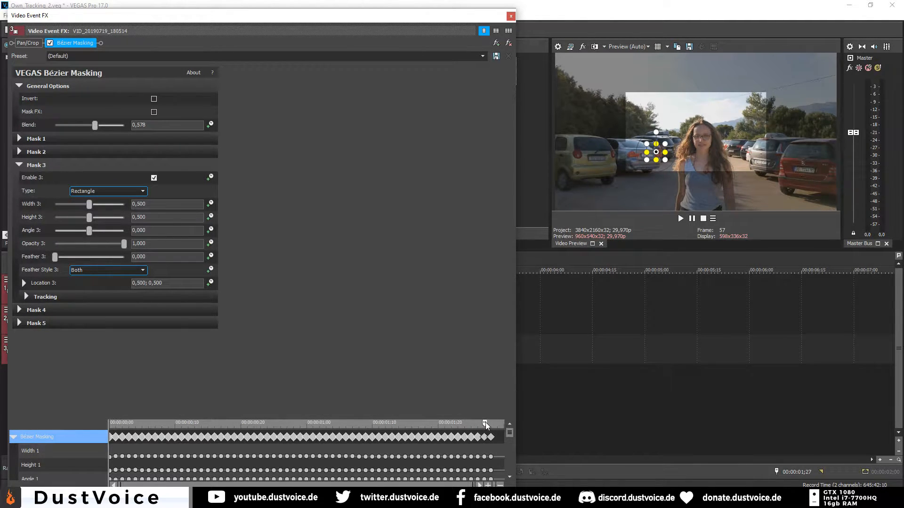
{"action": "left_click_drag", "start_coordinate": [486, 425], "coordinate": [110, 424]}
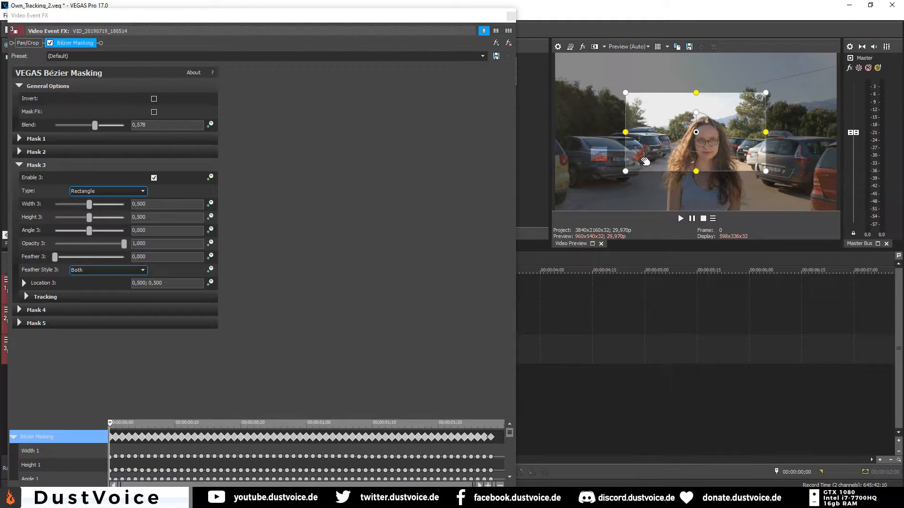
{"action": "left_click_drag", "start_coordinate": [645, 162], "coordinate": [556, 198]}
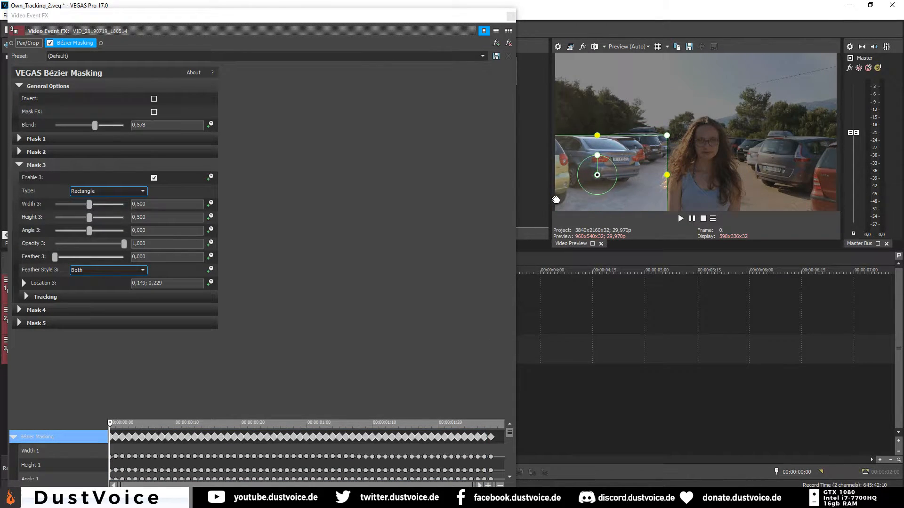
{"action": "left_click_drag", "start_coordinate": [597, 135], "coordinate": [594, 168]}
{"action": "left_click_drag", "start_coordinate": [668, 175], "coordinate": [605, 177]}
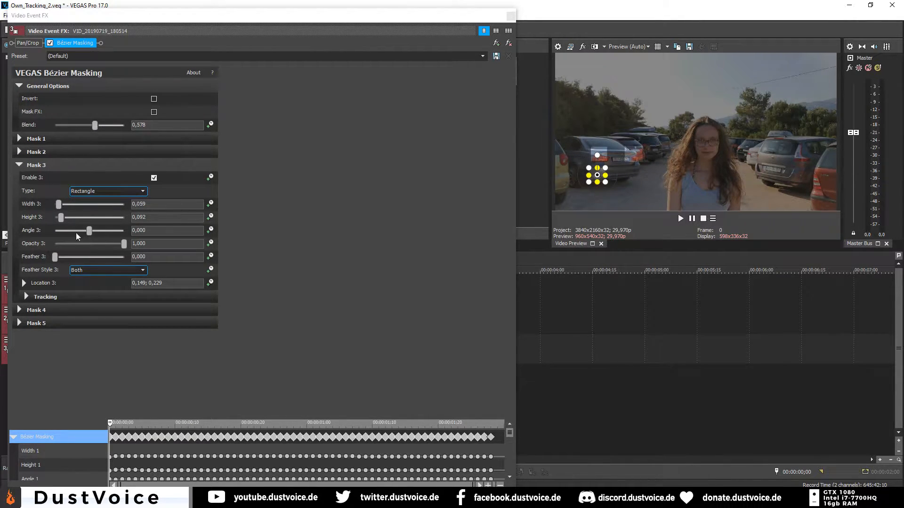
Step: Track Mask 3 with High precision, Location mode and a keyframe interval of 1, and play back from the clip's start
{"action": "left_click", "coordinate": [27, 295]}
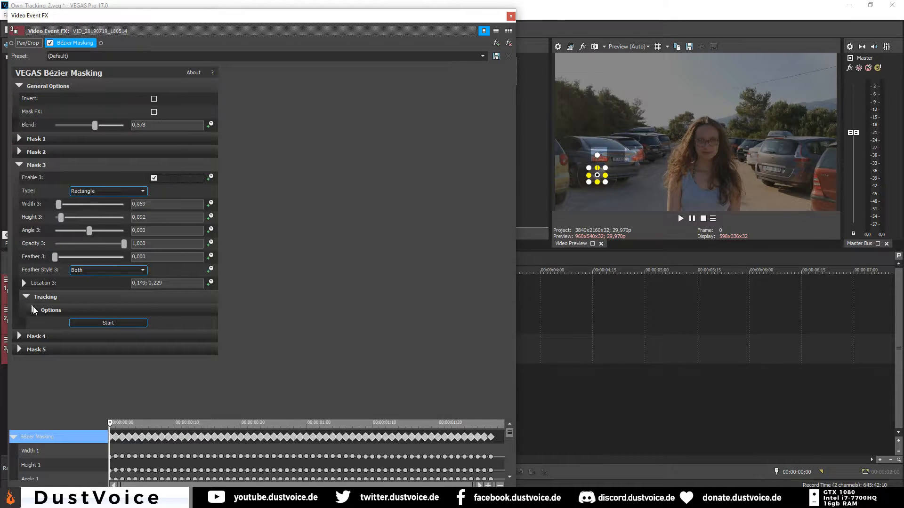
{"action": "left_click", "coordinate": [33, 307]}
{"action": "left_click", "coordinate": [156, 324]}
{"action": "left_click", "coordinate": [148, 339]}
{"action": "left_click", "coordinate": [148, 337]}
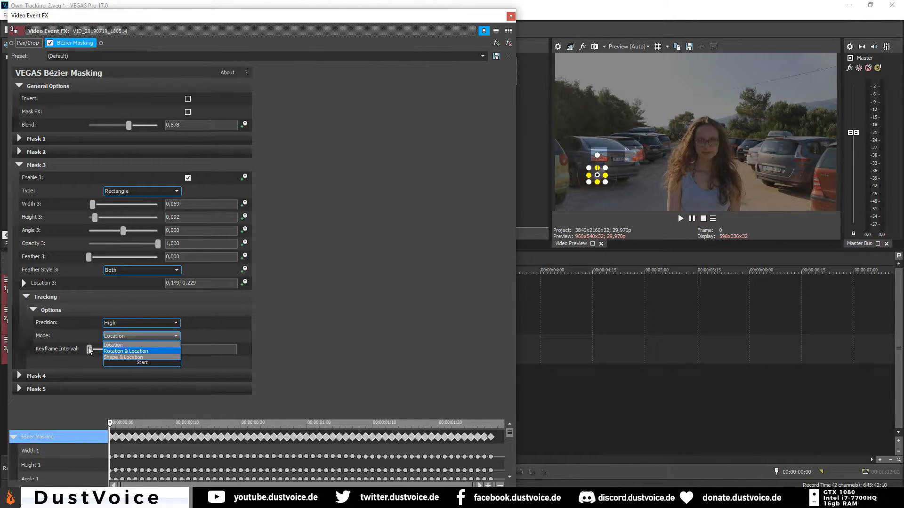
{"action": "left_click", "coordinate": [153, 345]}
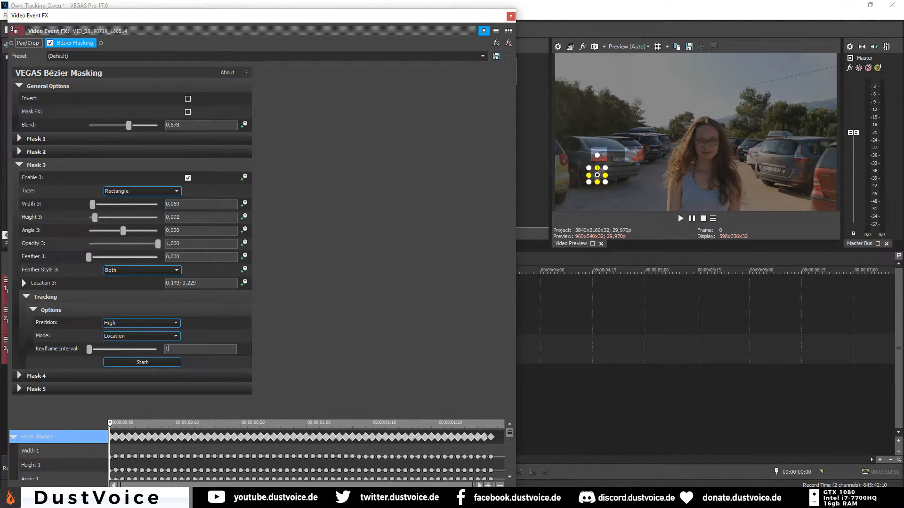
{"action": "left_click", "coordinate": [165, 360]}
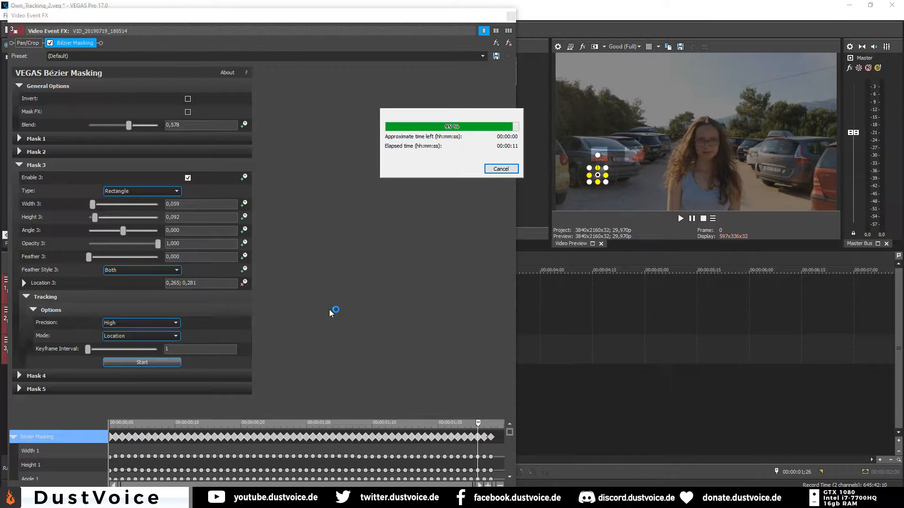
{"action": "left_click", "coordinate": [110, 438]}
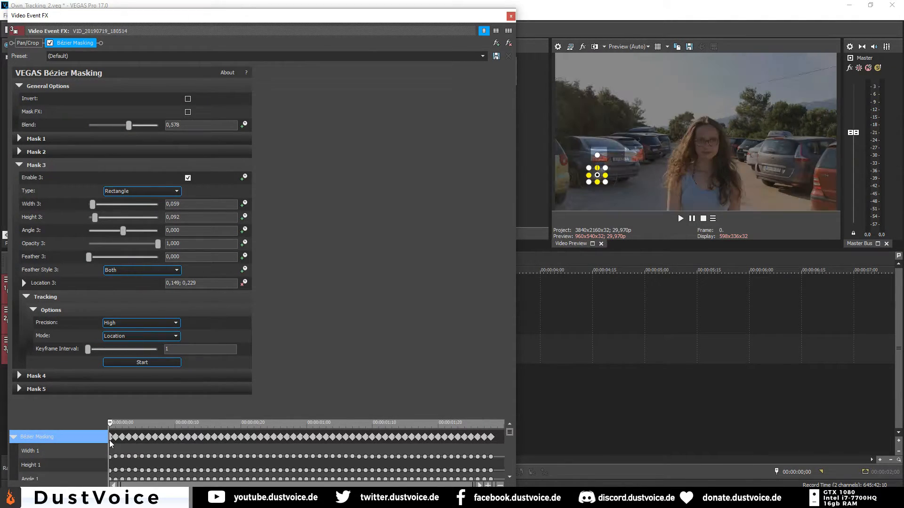
{"action": "left_click", "coordinate": [680, 219]}
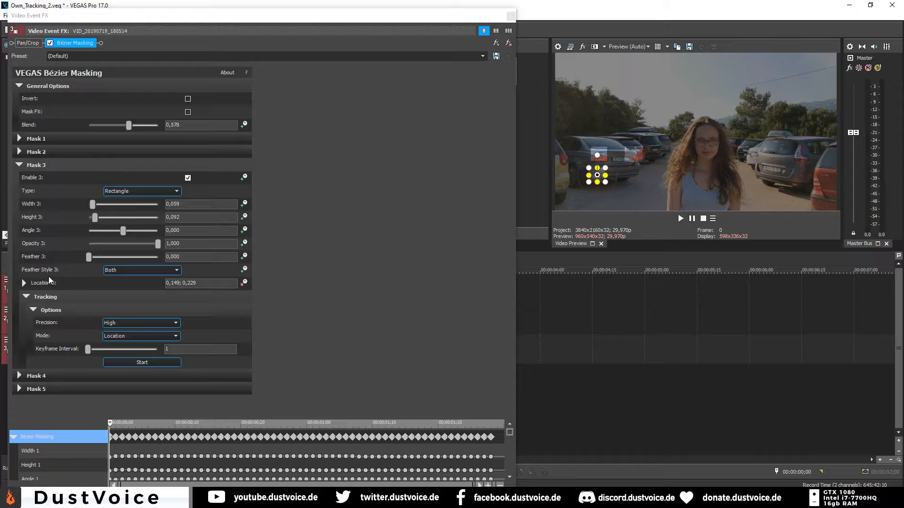
Step: Enable Mask 4 at the clip's start and fit it to about 0,059 by 0,084 at 0,283; 0,247 below Mask 2
{"action": "left_click", "coordinate": [18, 376]}
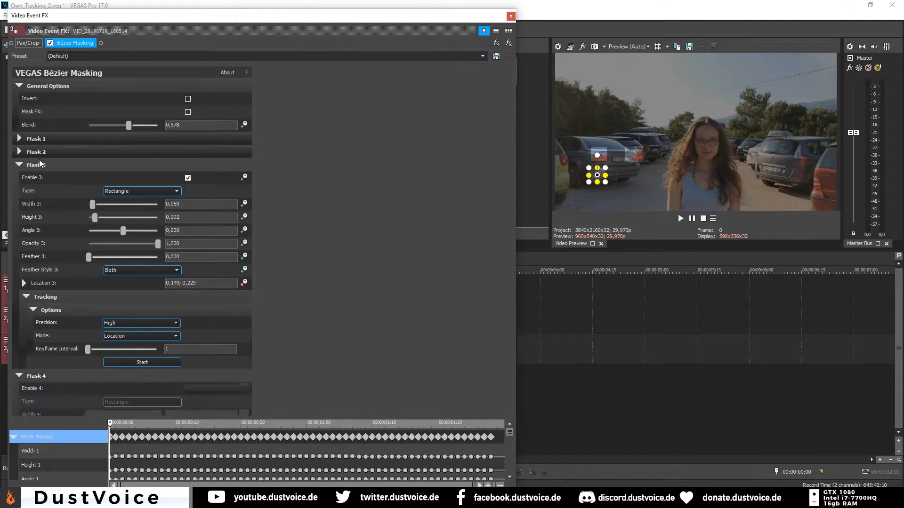
{"action": "left_click", "coordinate": [154, 191]}
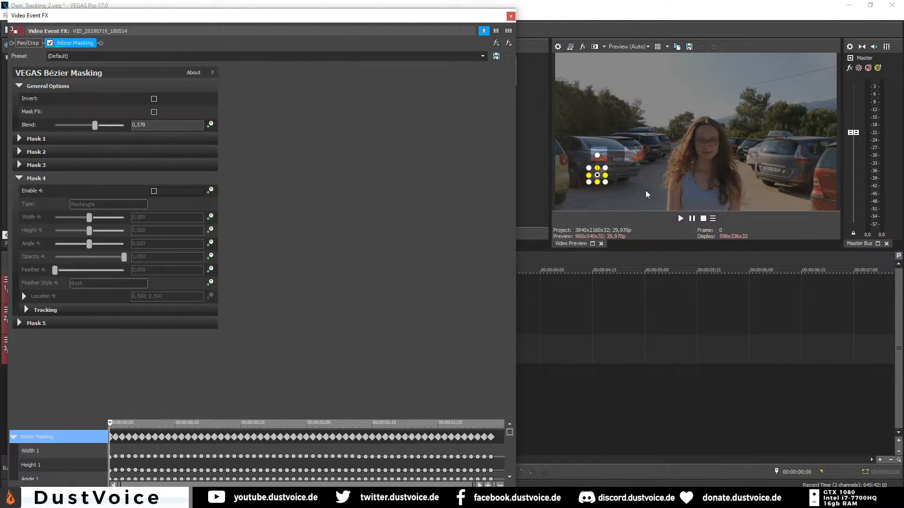
{"action": "left_click", "coordinate": [611, 184]}
{"action": "left_click_drag", "start_coordinate": [612, 183], "coordinate": [586, 203]}
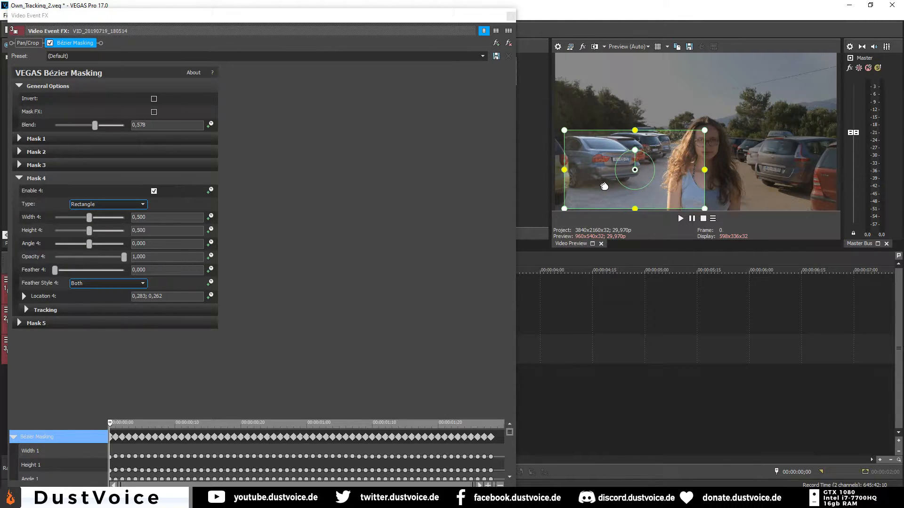
{"action": "left_click_drag", "start_coordinate": [635, 209], "coordinate": [636, 178]}
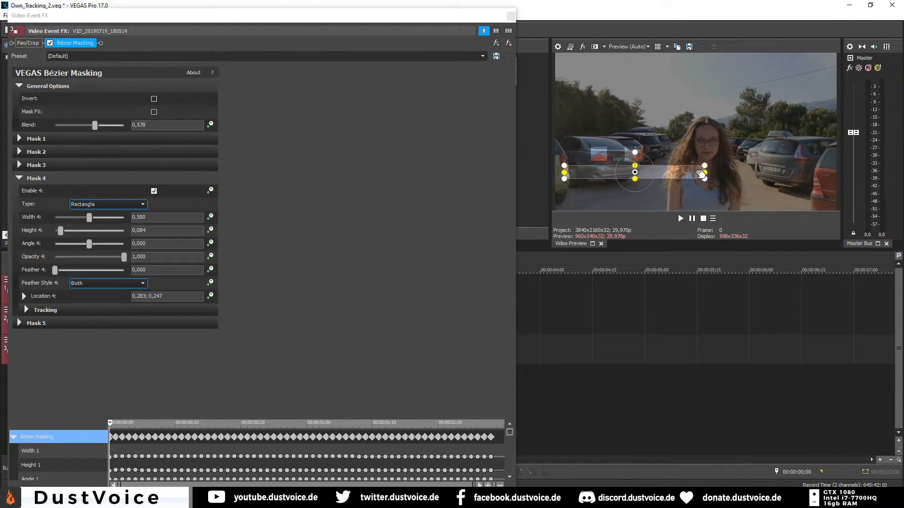
{"action": "left_click_drag", "start_coordinate": [701, 174], "coordinate": [643, 173]}
Step: Track Mask 4 with High precision, Location mode and a keyframe interval of 1, and play back the tracked motion
{"action": "left_click", "coordinate": [29, 310]}
{"action": "left_click", "coordinate": [42, 325]}
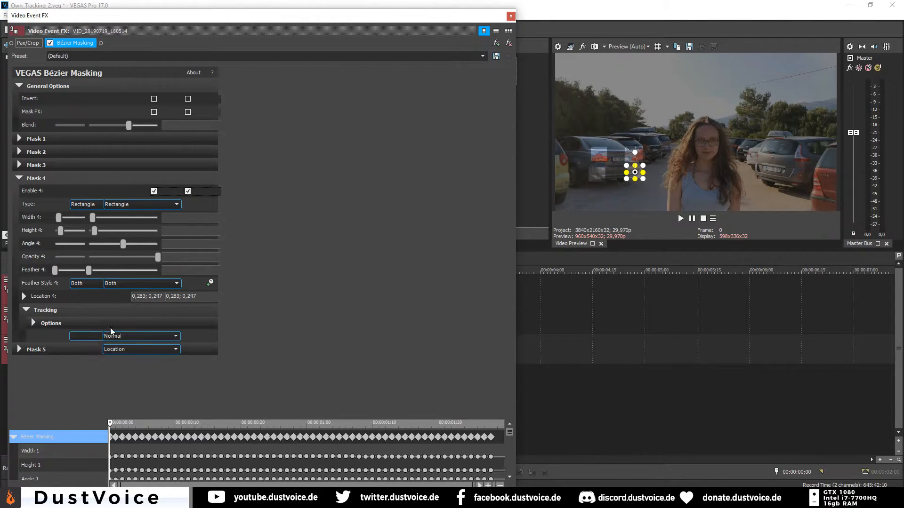
{"action": "left_click", "coordinate": [140, 349]}
{"action": "left_click", "coordinate": [58, 366]}
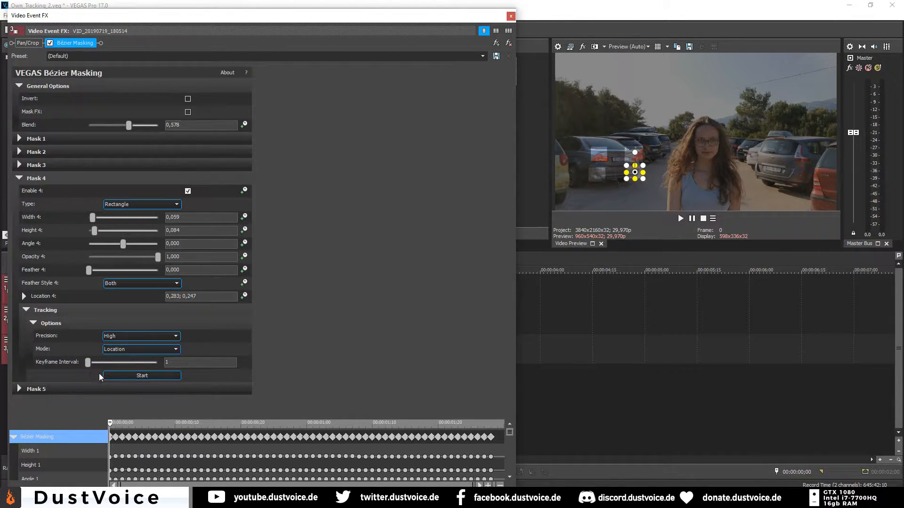
{"action": "left_click", "coordinate": [113, 375]}
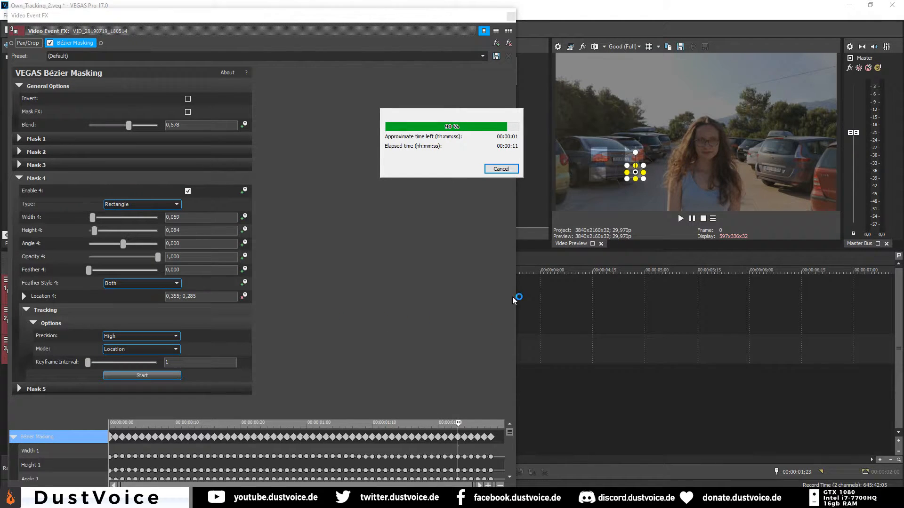
{"action": "left_click", "coordinate": [681, 218]}
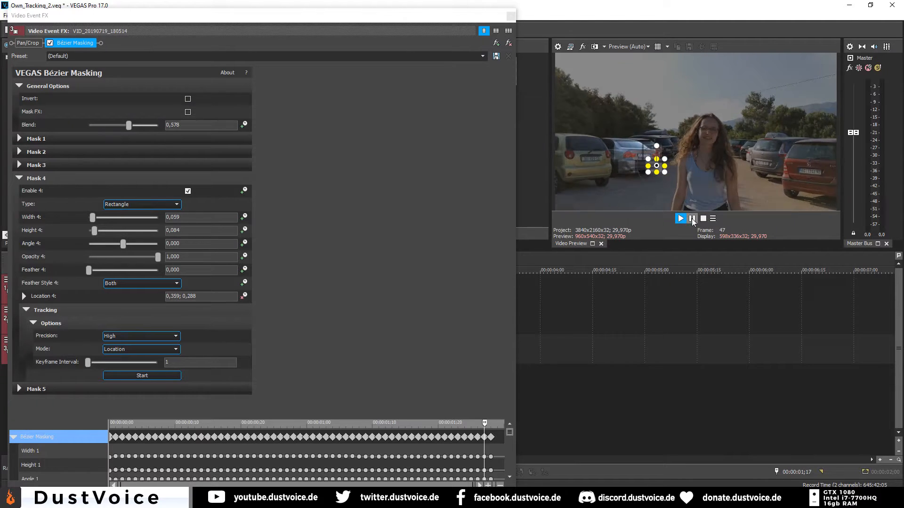
{"action": "left_click", "coordinate": [691, 219]}
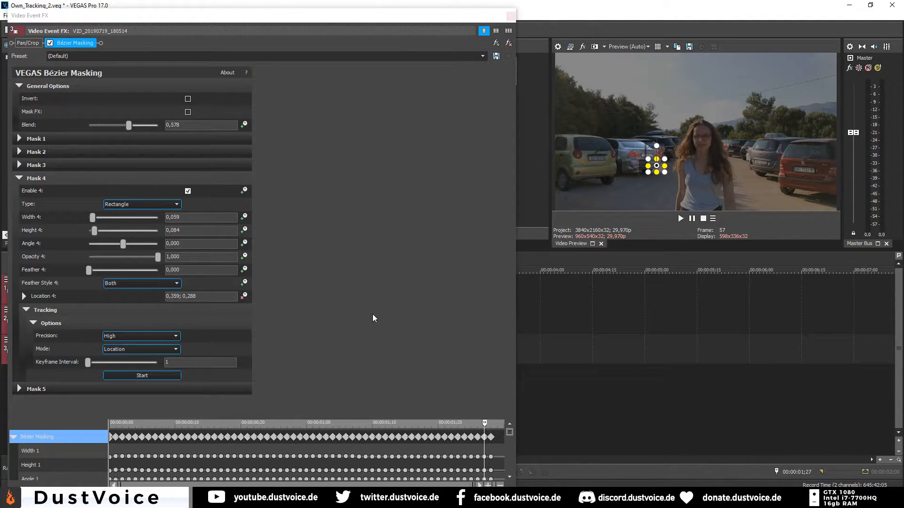
Step: Close the masking effect window and unmute the second track's checkerboard with the playhead at the clip's start
{"action": "left_click", "coordinate": [511, 16]}
{"action": "left_click", "coordinate": [122, 376]}
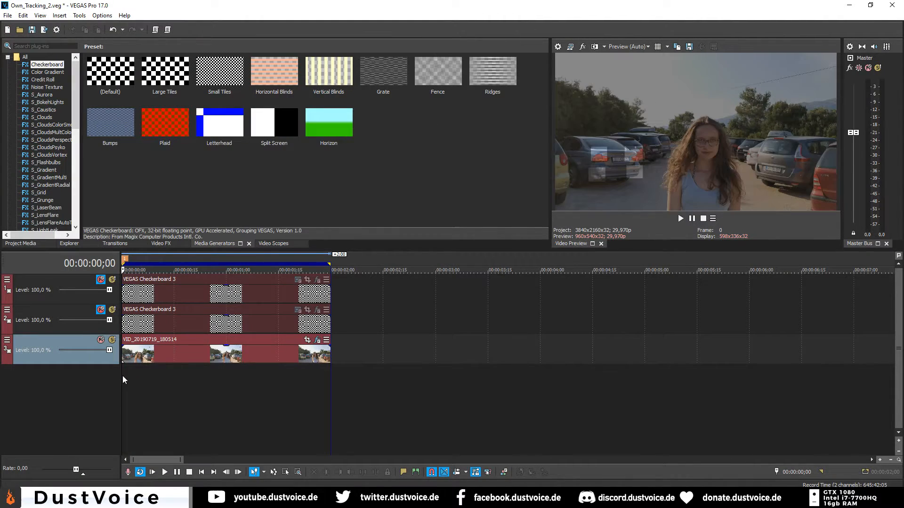
{"action": "left_click", "coordinate": [100, 310]}
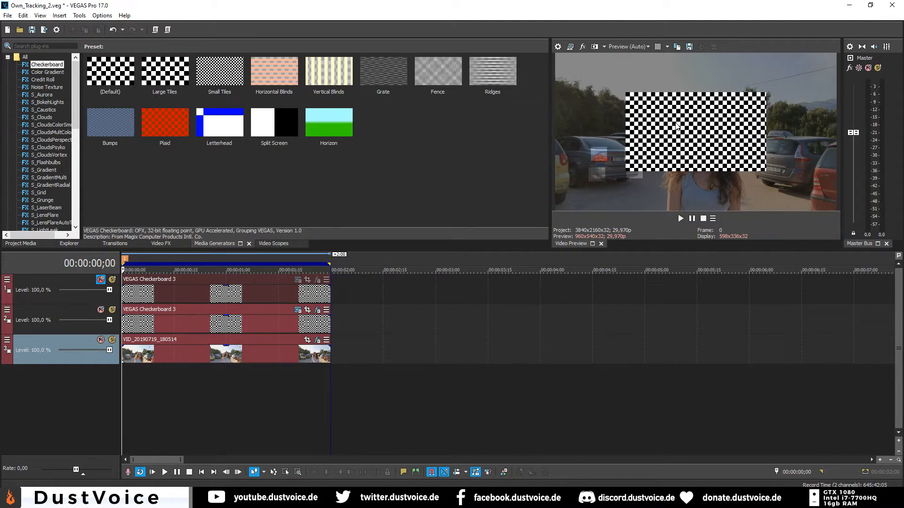
Step: Set the Picture In Picture mode of the second track's checkerboard to Fixed Shape and close the effect window
{"action": "left_click", "coordinate": [316, 320]}
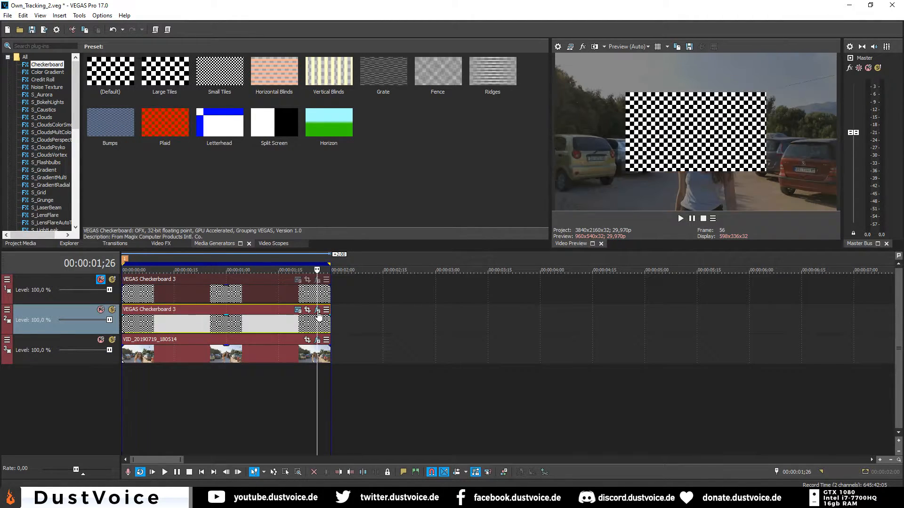
{"action": "left_click", "coordinate": [317, 310]}
{"action": "left_click", "coordinate": [70, 138]}
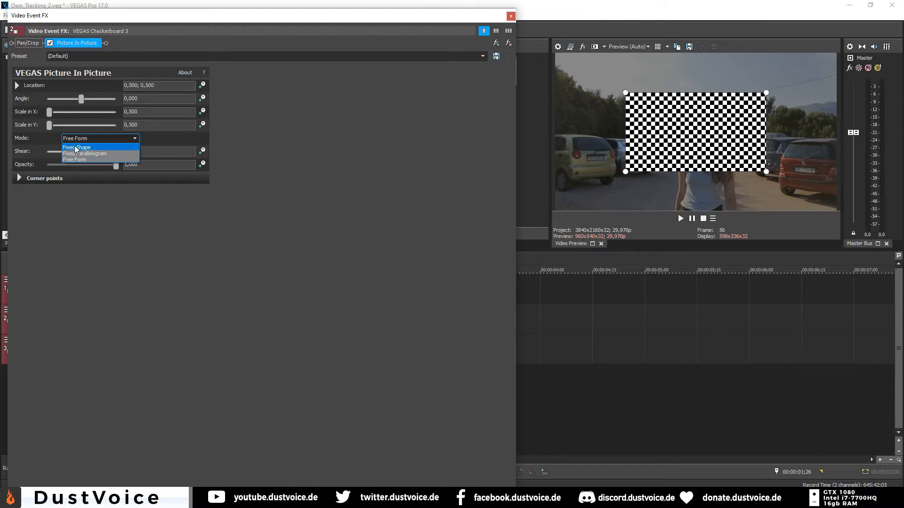
{"action": "left_click", "coordinate": [75, 151]}
{"action": "left_click", "coordinate": [512, 17]}
Step: Try to run the Copy Mask to PiP Corner script on the selected video clip and second-track checkerboard from the clip's start
{"action": "left_click", "coordinate": [125, 369]}
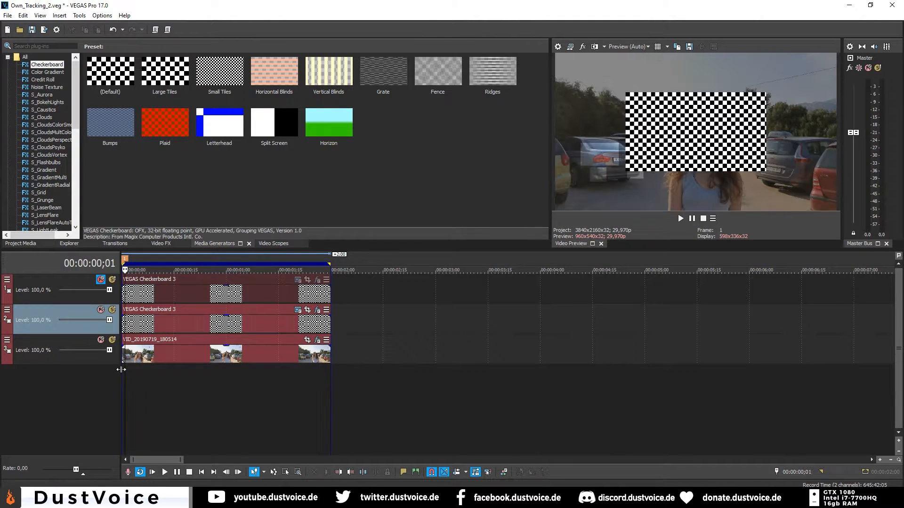
{"action": "double_click", "coordinate": [121, 369]}
{"action": "double_click", "coordinate": [14, 382]}
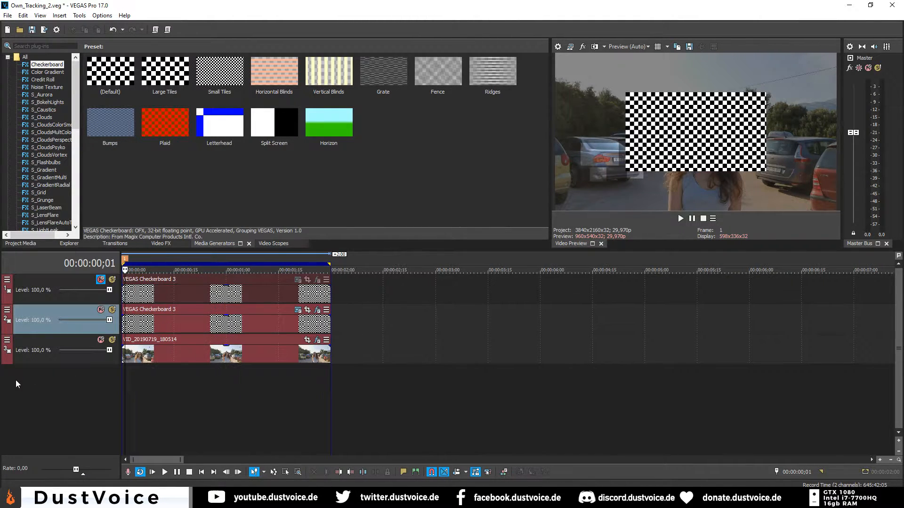
{"action": "left_click", "coordinate": [124, 388]}
{"action": "left_click", "coordinate": [132, 358]}
{"action": "left_click", "coordinate": [136, 329], "text": "ctrl"}
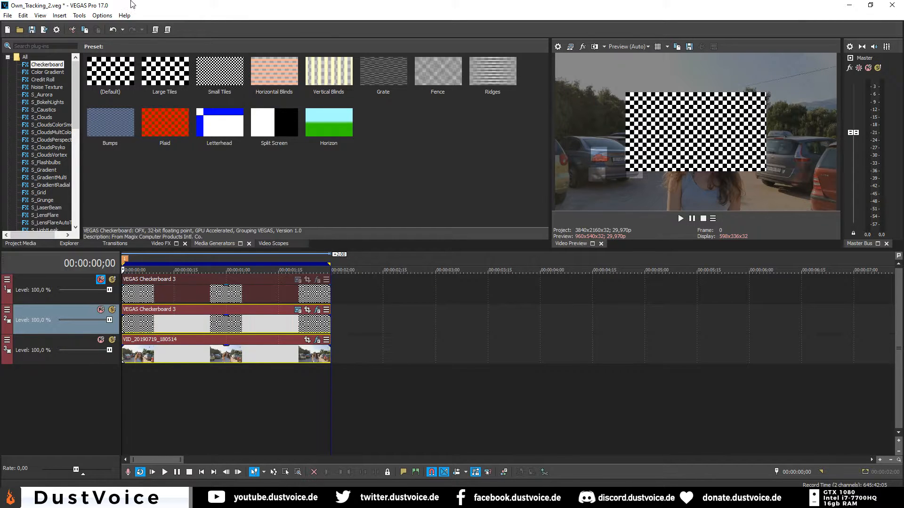
{"action": "left_click", "coordinate": [80, 15]}
{"action": "mouse_move", "coordinate": [118, 184]}
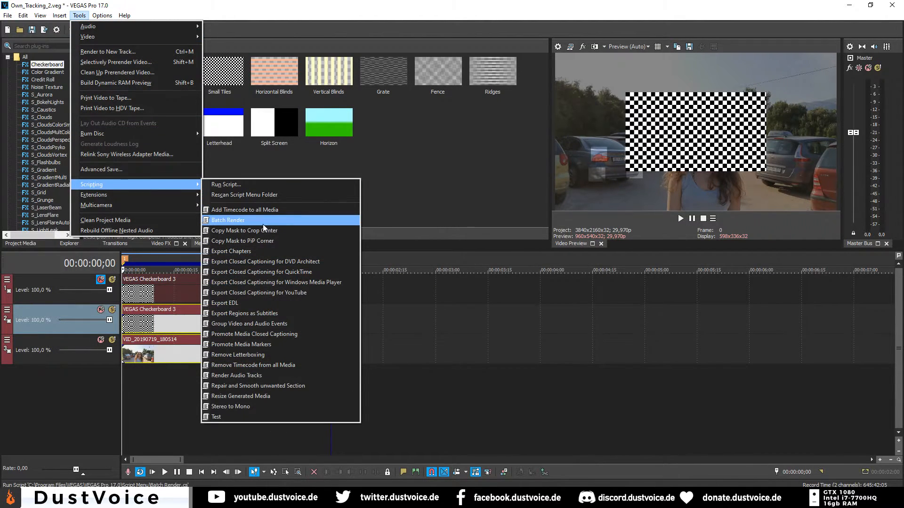
{"action": "left_click", "coordinate": [235, 243]}
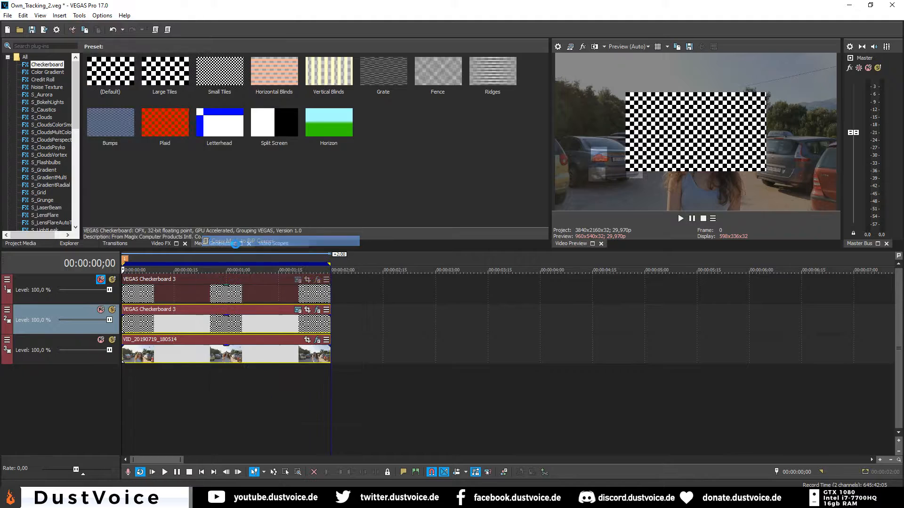
{"action": "left_click", "coordinate": [68, 45]}
{"action": "left_click", "coordinate": [44, 53]}
{"action": "left_click", "coordinate": [50, 60]}
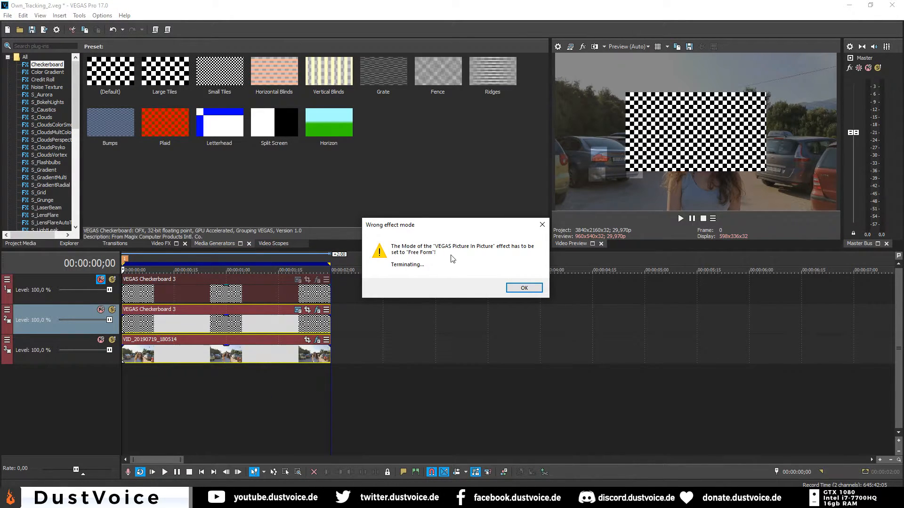
{"action": "left_click", "coordinate": [522, 288]}
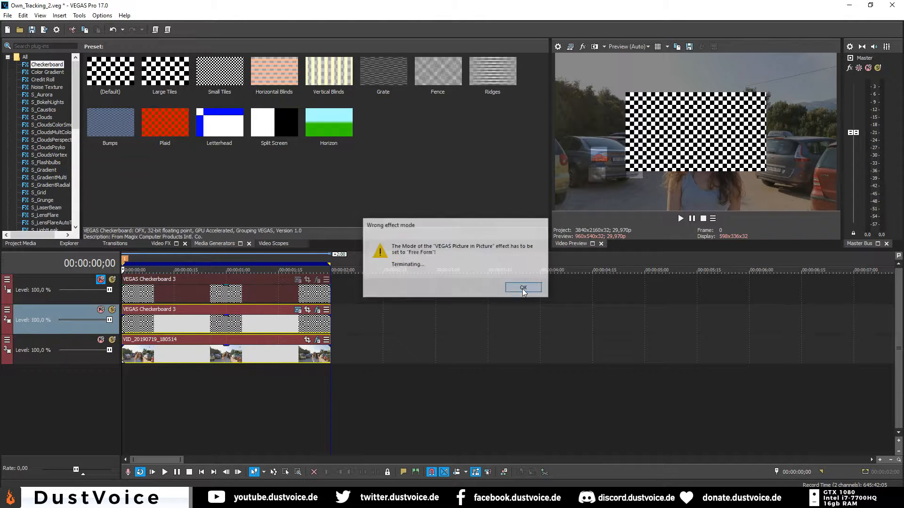
Step: Set the Picture In Picture mode of the second track's checkerboard to Free Form and close the effect window
{"action": "left_click", "coordinate": [318, 310]}
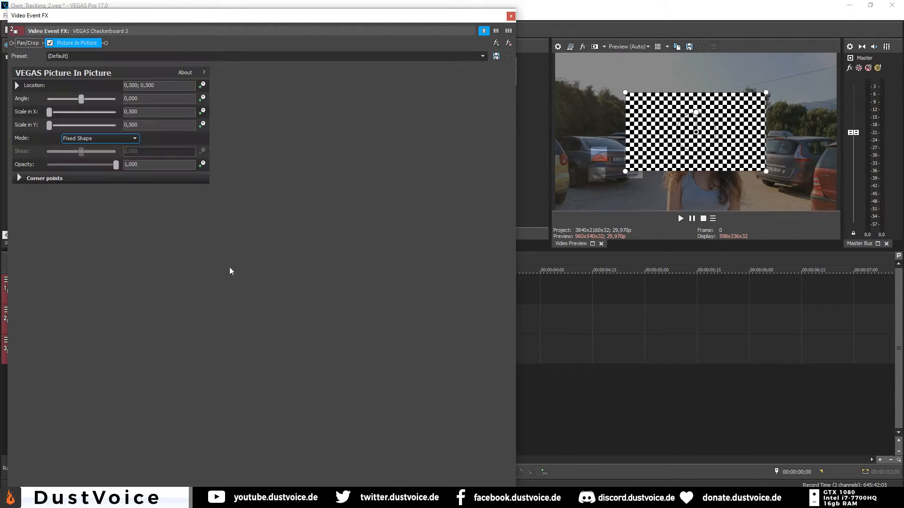
{"action": "left_click", "coordinate": [116, 140]}
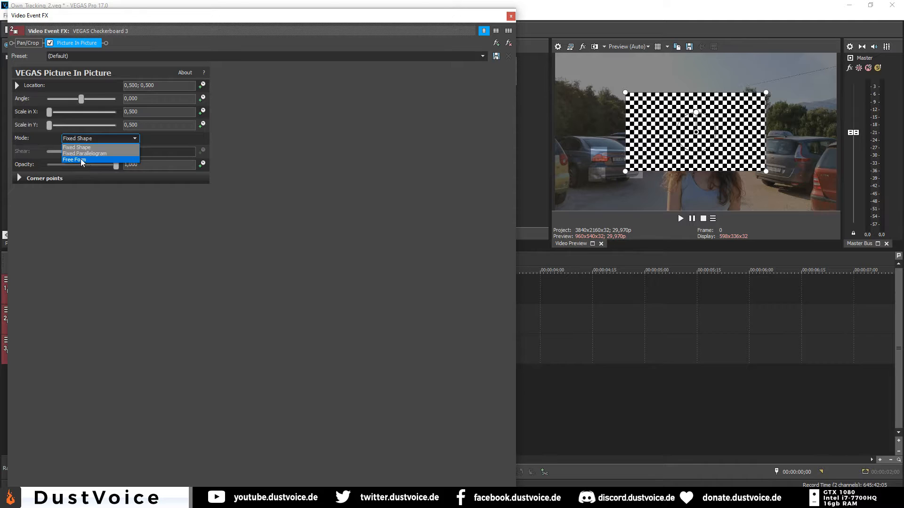
{"action": "left_click", "coordinate": [81, 160]}
{"action": "left_click", "coordinate": [509, 17]}
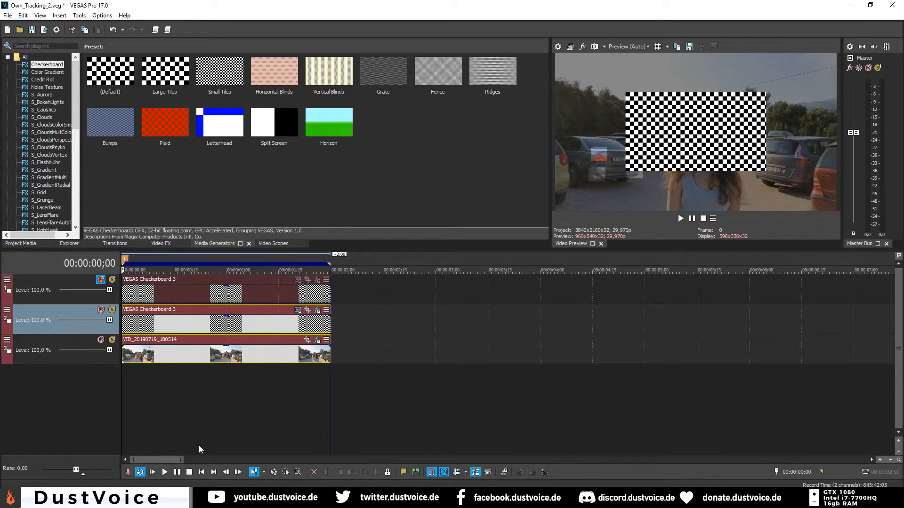
Step: Shift the second track's checkerboard to start at 00:00:00;18 and mark its overlap with the video clip up to 00:00:02;00
{"action": "left_click", "coordinate": [194, 390]}
{"action": "left_click_drag", "start_coordinate": [188, 323], "coordinate": [253, 320]}
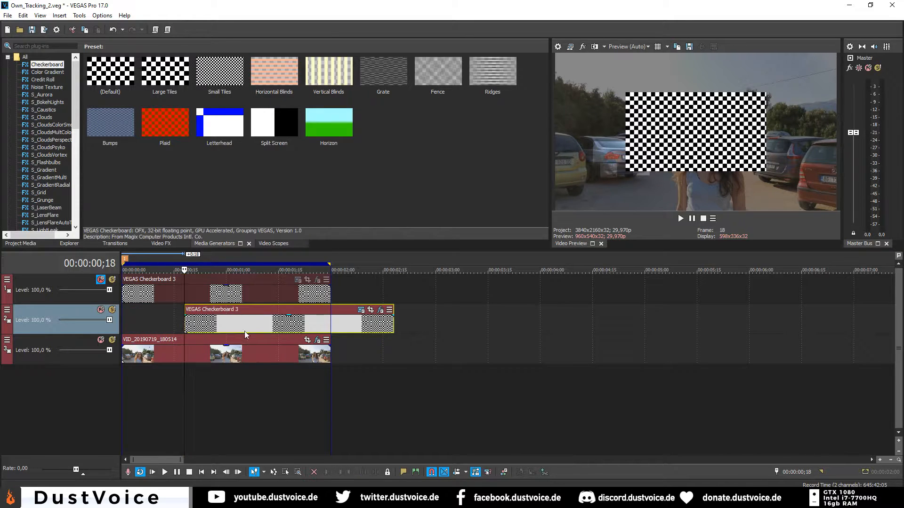
{"action": "left_click_drag", "start_coordinate": [185, 387], "coordinate": [150, 381]}
{"action": "left_click", "coordinate": [150, 380]}
{"action": "left_click", "coordinate": [345, 379]}
{"action": "left_click", "coordinate": [185, 375]}
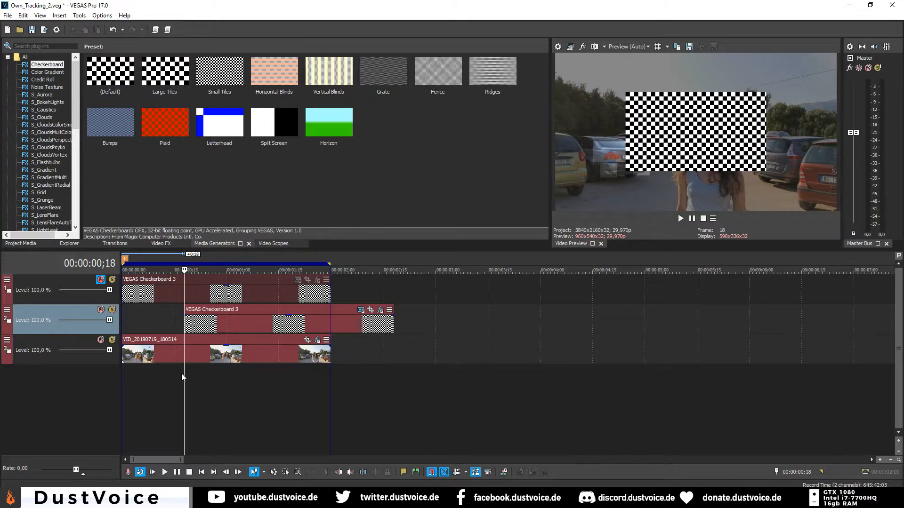
{"action": "left_click_drag", "start_coordinate": [183, 374], "coordinate": [330, 384]}
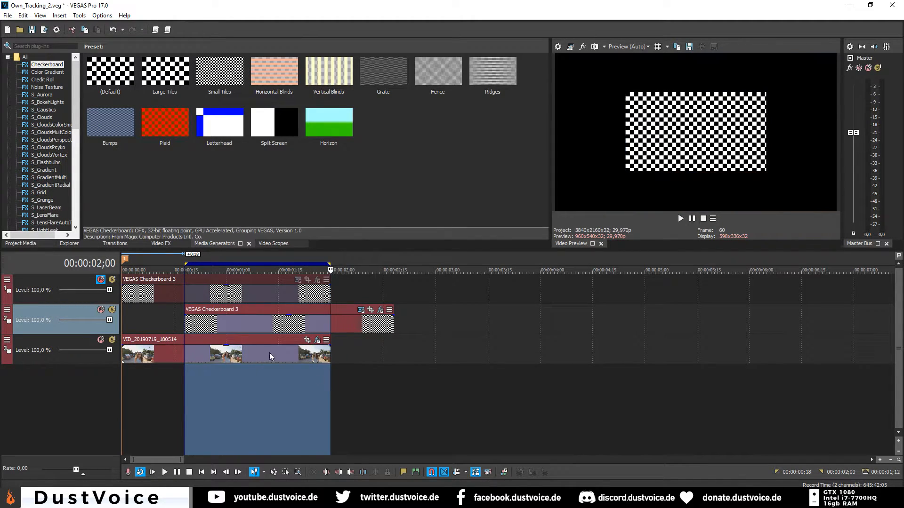
Step: Select the checkerboard and video events, and re-mark the time range from 00:00:00;18 to 00:00:02;00
{"action": "left_click", "coordinate": [242, 329]}
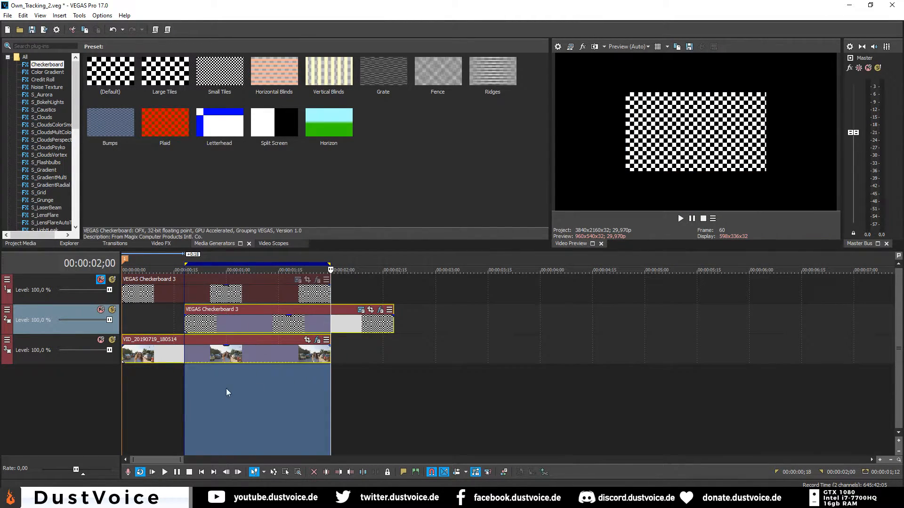
{"action": "left_click", "coordinate": [184, 381]}
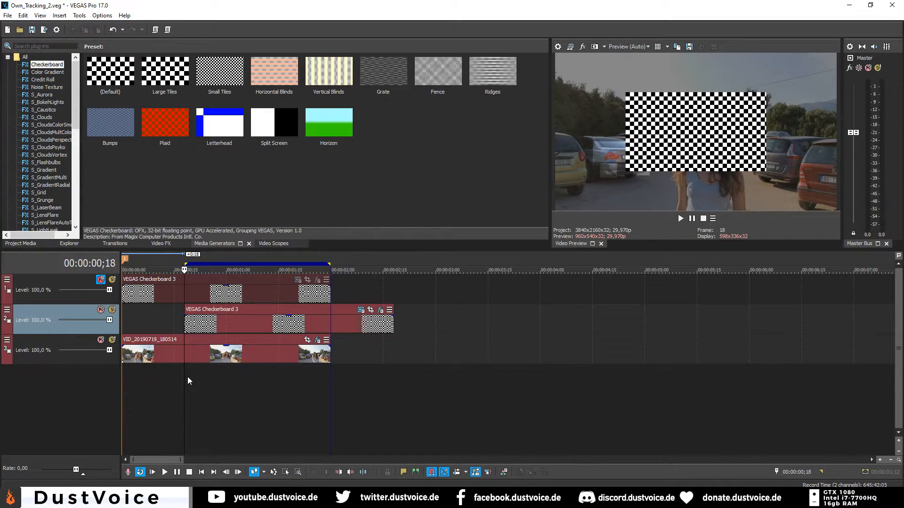
{"action": "left_click", "coordinate": [332, 382], "text": "shift"}
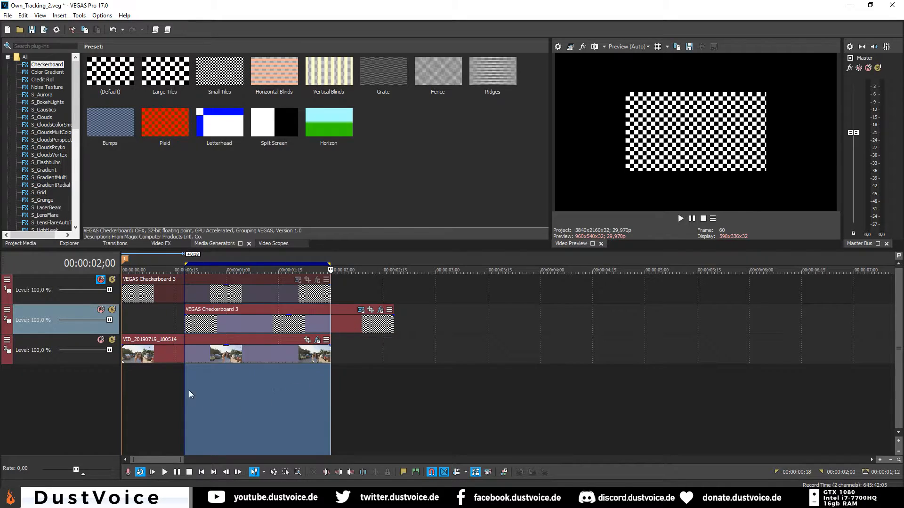
{"action": "left_click", "coordinate": [193, 357]}
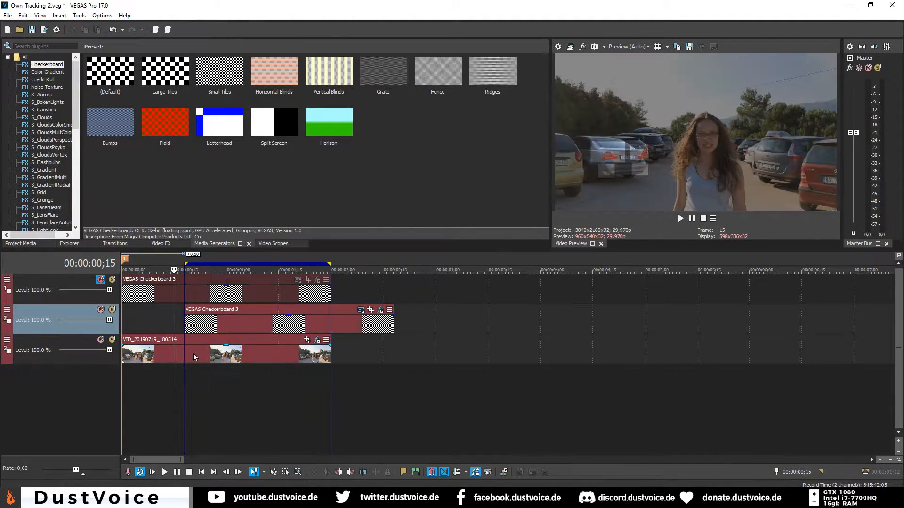
{"action": "left_click", "coordinate": [182, 380]}
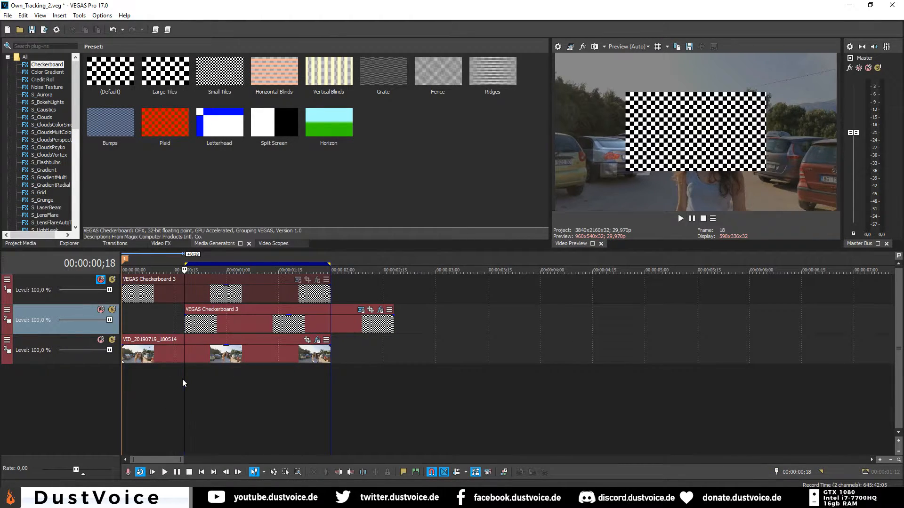
{"action": "left_click", "coordinate": [330, 381], "text": "shift"}
Step: Move the second track's checkerboard back to the clip's start and mark the full time range from 00:00:00;00 to 00:00:02;00
{"action": "left_click_drag", "start_coordinate": [235, 323], "coordinate": [174, 330]}
{"action": "left_click", "coordinate": [157, 416]}
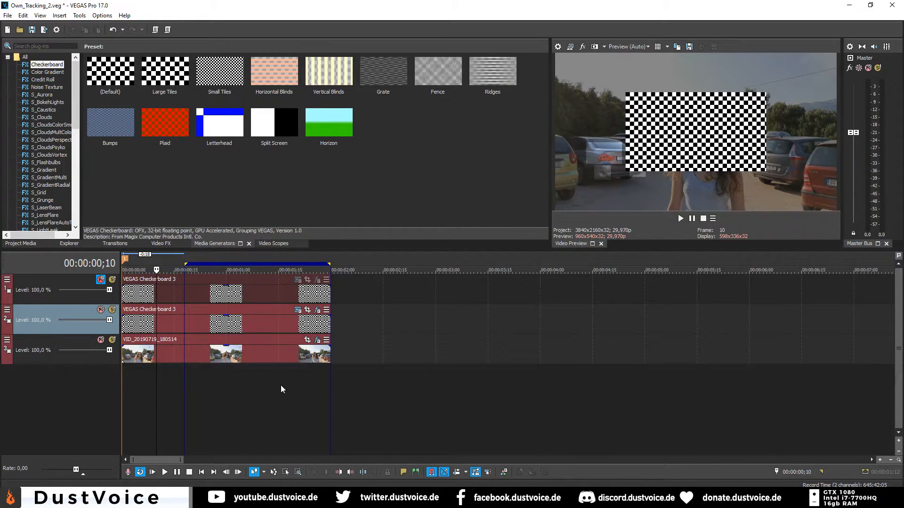
{"action": "left_click", "coordinate": [123, 384]}
{"action": "double_click", "coordinate": [121, 383]}
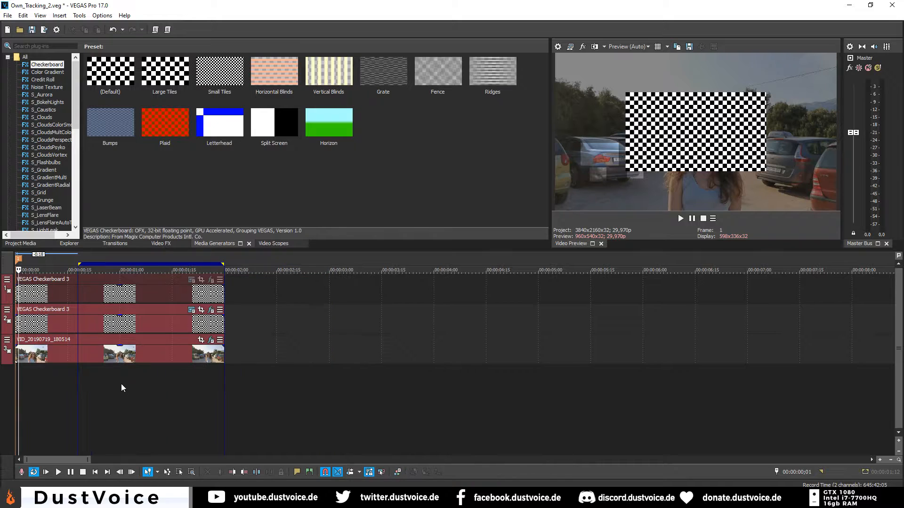
{"action": "double_click", "coordinate": [15, 390]}
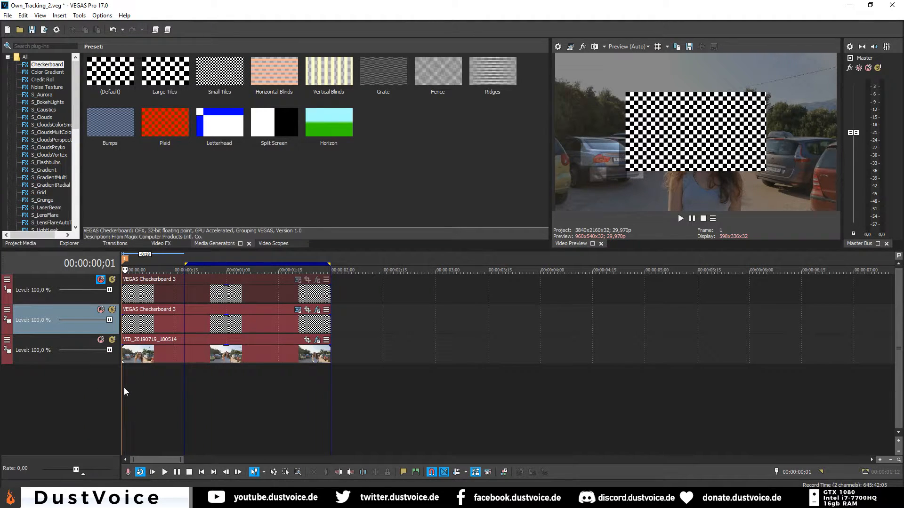
{"action": "left_click", "coordinate": [124, 388]}
{"action": "left_click_drag", "start_coordinate": [124, 388], "coordinate": [331, 391]}
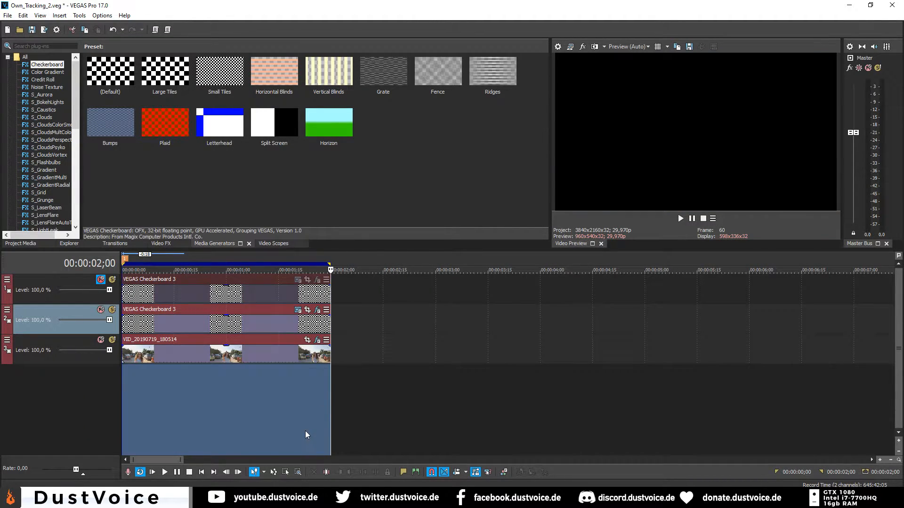
Step: Mark the time range from 00:00:00;15 to 00:00:01;15, and re-mark it from 00:00:01;15 to 00:00:02;15
{"action": "left_click", "coordinate": [243, 407]}
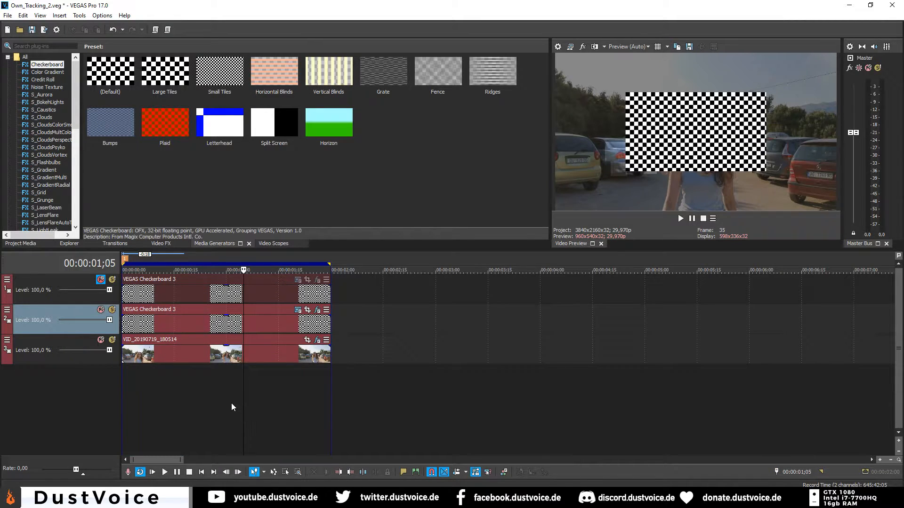
{"action": "left_click", "coordinate": [173, 395]}
{"action": "left_click_drag", "start_coordinate": [173, 394], "coordinate": [278, 396]}
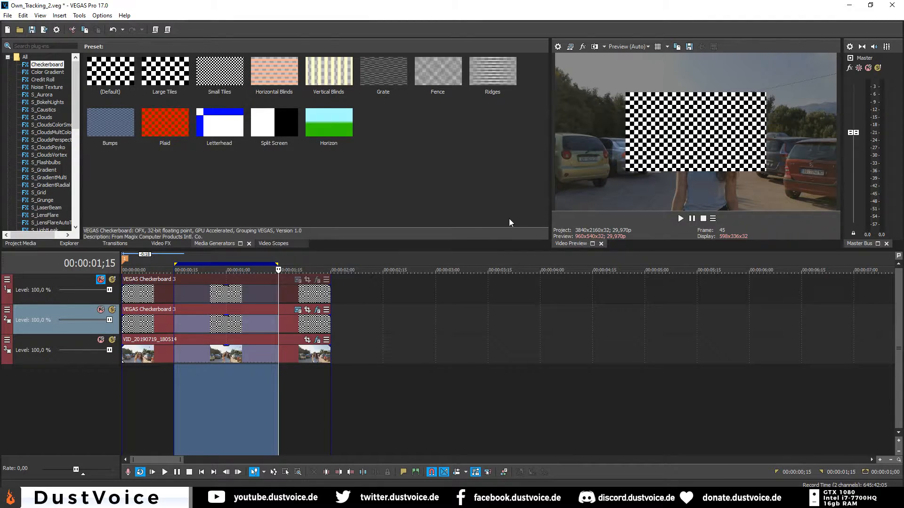
{"action": "left_click", "coordinate": [279, 374]}
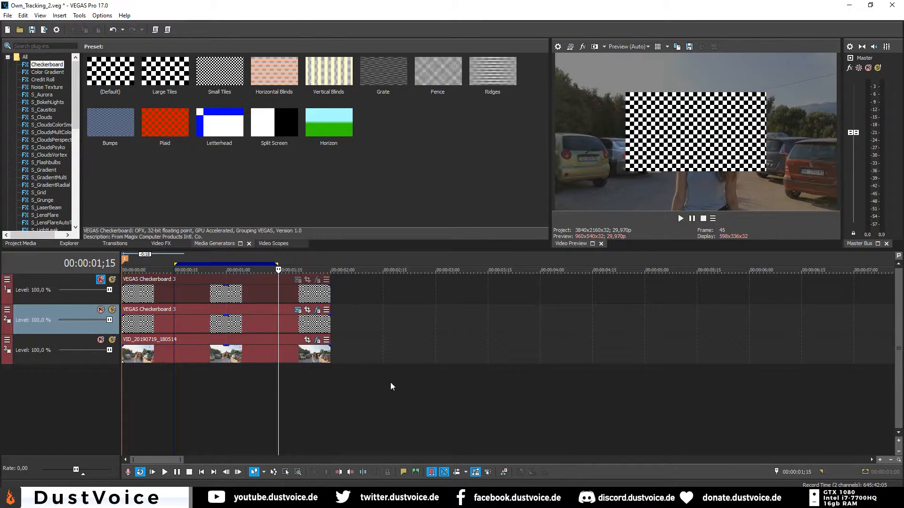
{"action": "left_click", "coordinate": [390, 382], "text": "shift"}
{"action": "left_click_drag", "start_coordinate": [384, 382], "coordinate": [381, 382]}
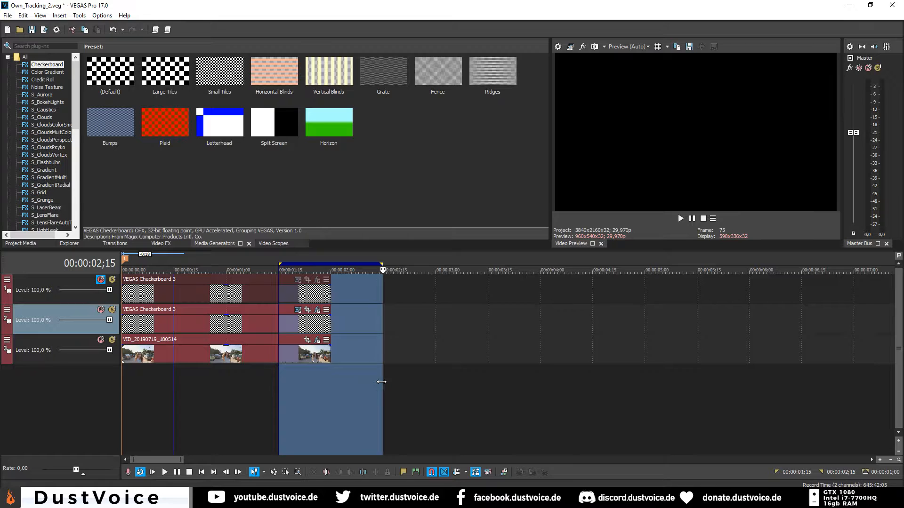
Step: Mark the time range from 00:00:00;15 to 00:00:01;15 again, and replace it with 00:00:00;20 to 00:00:01;18
{"action": "left_click", "coordinate": [175, 390]}
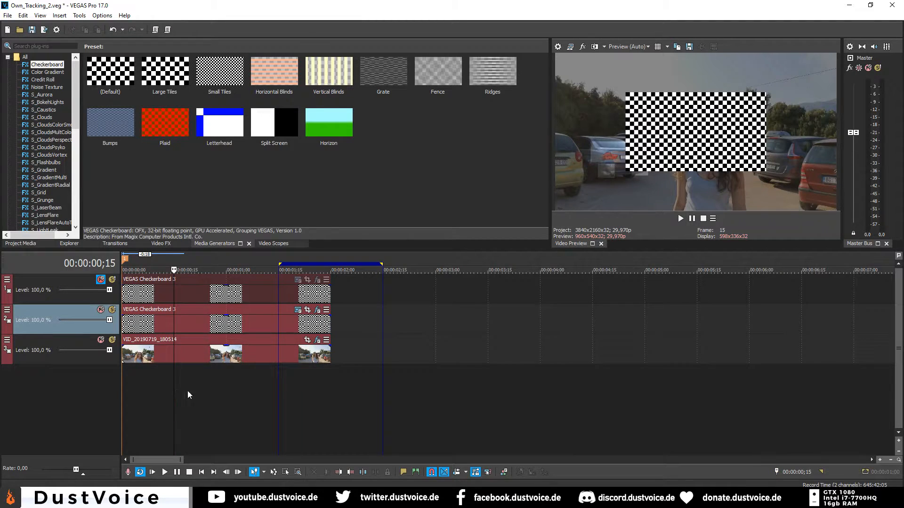
{"action": "left_click", "coordinate": [279, 387], "text": "shift"}
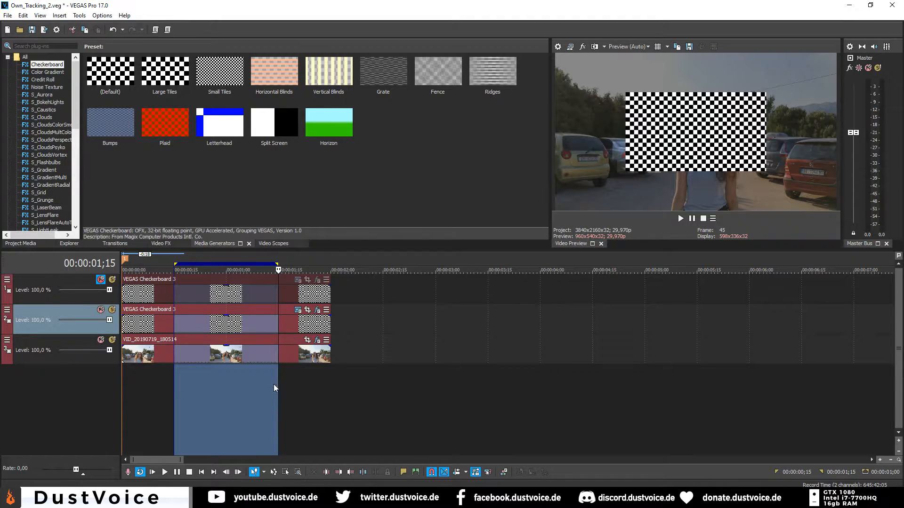
{"action": "left_click_drag", "start_coordinate": [190, 386], "coordinate": [288, 386]}
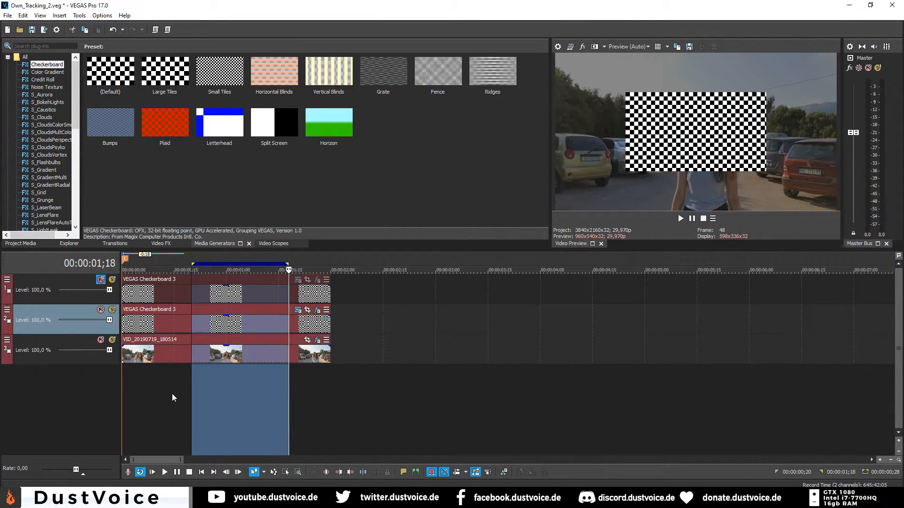
Step: Re-mark the time range from 00:00:00;14 to 00:00:01;18, and replace it with one drawn backwards from 00:00:01;15 to 00:00:00;15
{"action": "left_click", "coordinate": [209, 384]}
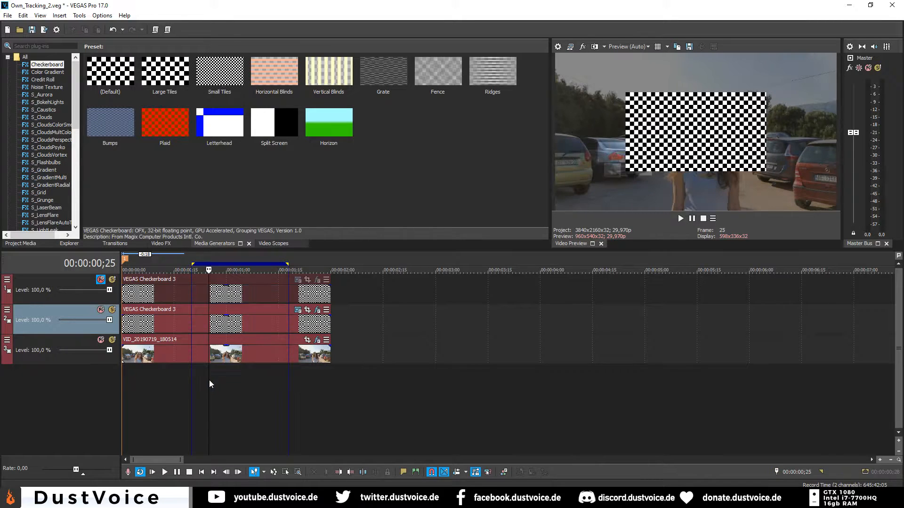
{"action": "left_click", "coordinate": [163, 381]}
{"action": "left_click_drag", "start_coordinate": [171, 382], "coordinate": [289, 384]}
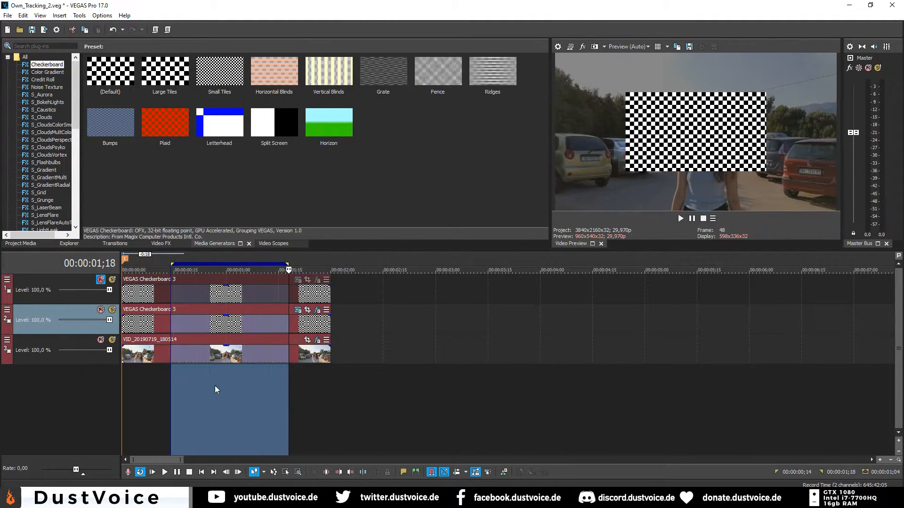
{"action": "left_click", "coordinate": [216, 391]}
{"action": "left_click", "coordinate": [128, 399]}
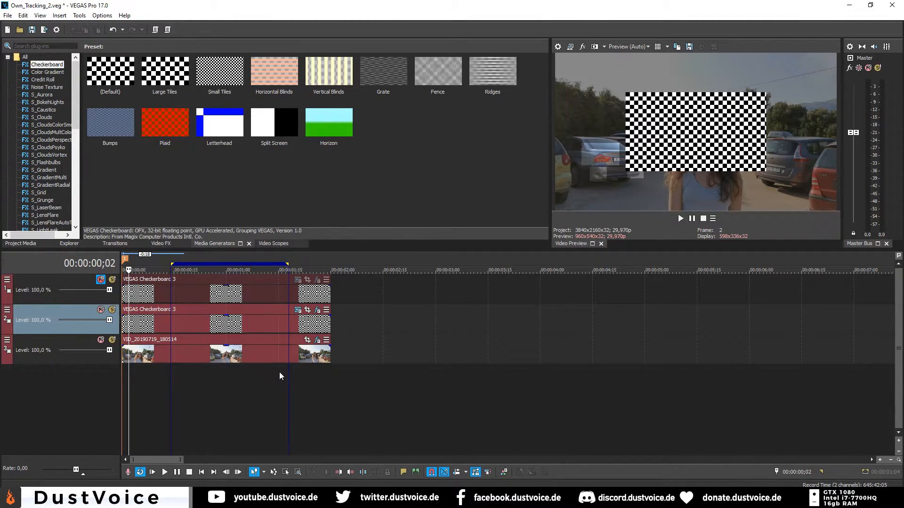
{"action": "left_click_drag", "start_coordinate": [279, 372], "coordinate": [172, 382]}
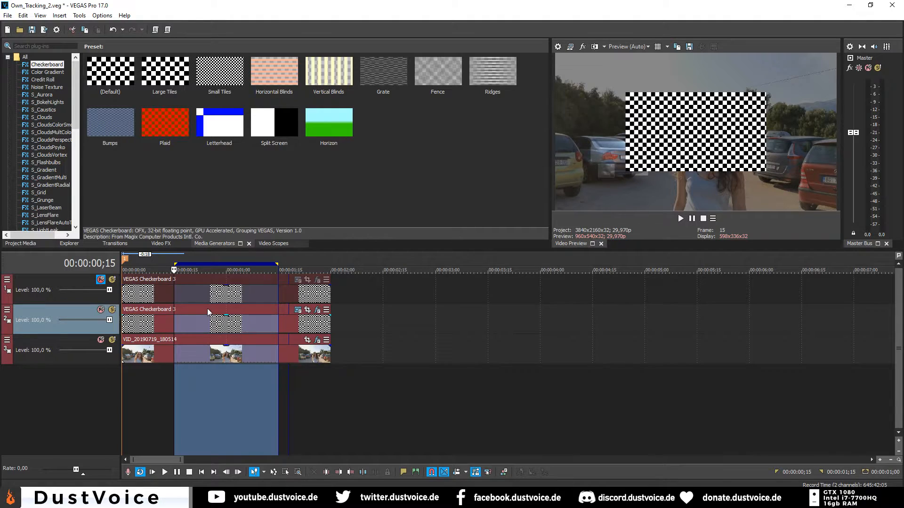
Step: Mark the time range from 00:00:00;16 to 00:00:01;19 and play it back as a loop
{"action": "left_click", "coordinate": [291, 383]}
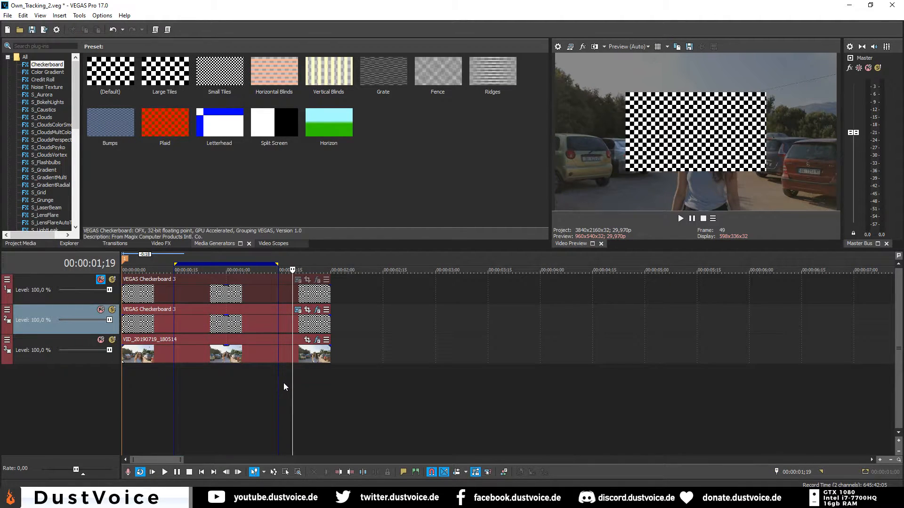
{"action": "left_click", "coordinate": [178, 400], "text": "shift"}
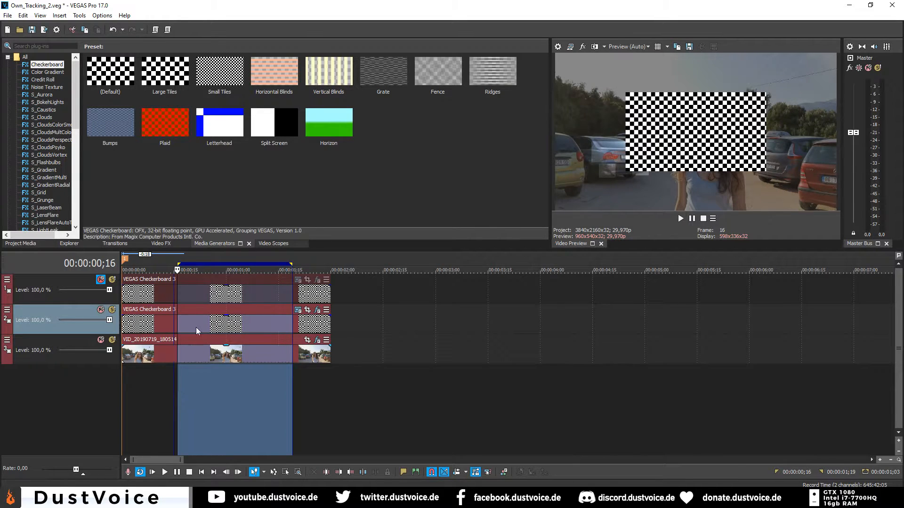
{"action": "key", "text": "space"}
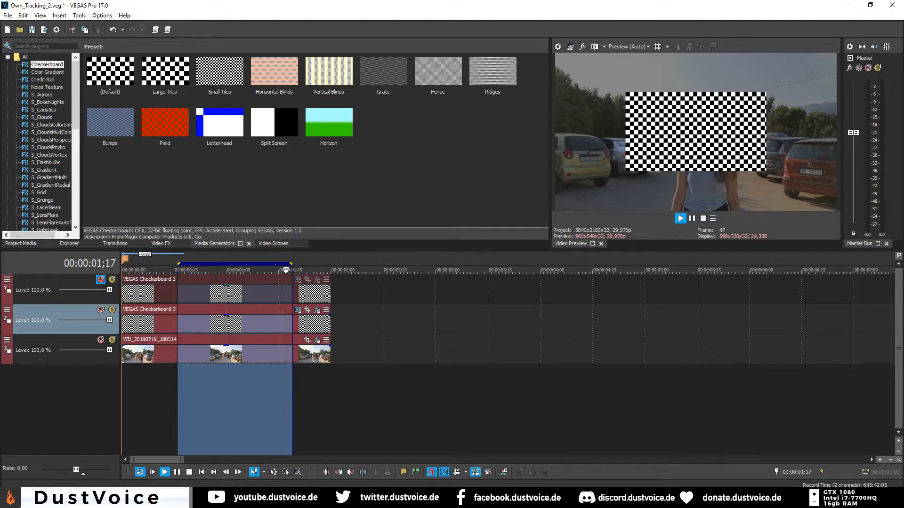
{"action": "mouse_move", "coordinate": [291, 270]}
{"action": "left_mouse_down"}
{"action": "mouse_move", "coordinate": [300, 269]}
{"action": "mouse_move", "coordinate": [289, 270]}
{"action": "left_mouse_up"}
{"action": "left_click", "coordinate": [292, 423]}
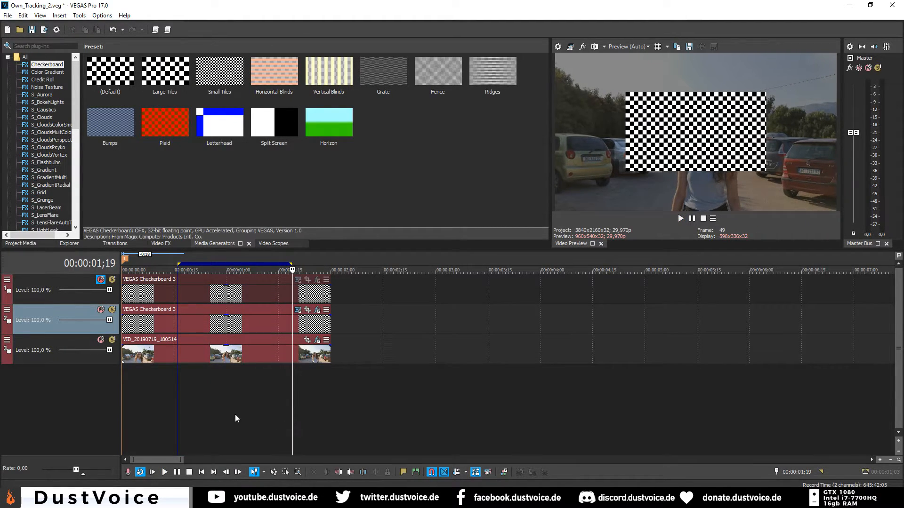
Step: Insert two unnamed timeline markers, one at 00:00:00;29 and one at 00:00:01;17
{"action": "left_click", "coordinate": [222, 414]}
{"action": "key", "text": "m"}
{"action": "left_click", "coordinate": [286, 414]}
{"action": "key", "text": "m"}
{"action": "key", "text": "Return"}
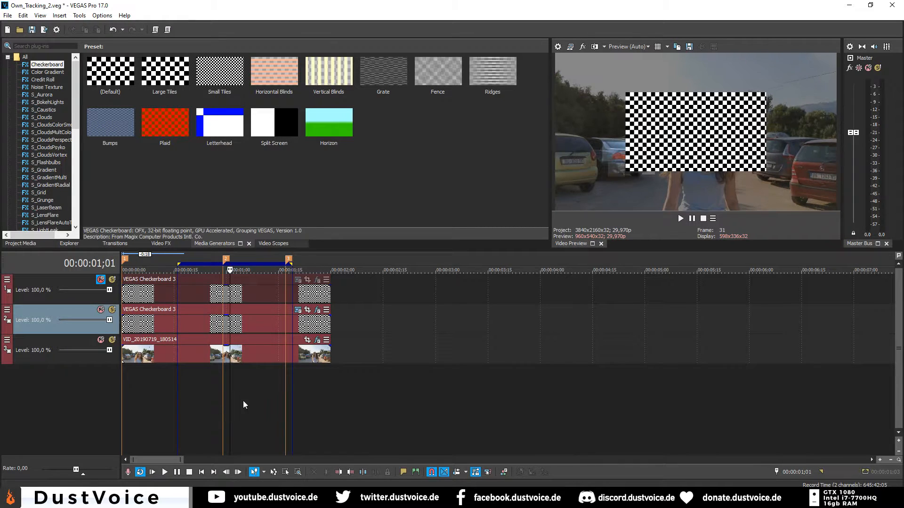
Step: Mark the time range between the two new markers, from 00:00:00;29 to 00:00:01;17
{"action": "double_click", "coordinate": [223, 399]}
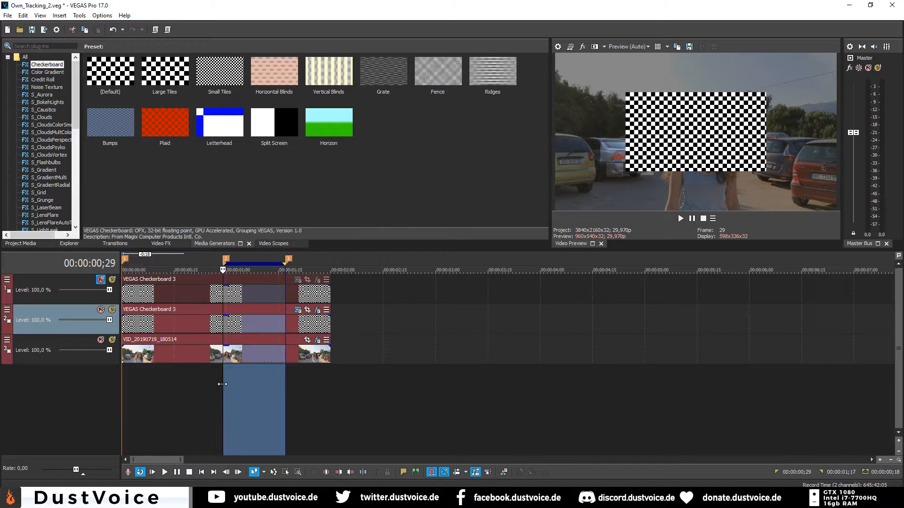
{"action": "left_click", "coordinate": [222, 384]}
{"action": "left_click_drag", "start_coordinate": [286, 384], "coordinate": [219, 391]}
Step: Delete the timeline markers 2 and 3, leaving only the marker at the project's start
{"action": "right_click", "coordinate": [221, 259]}
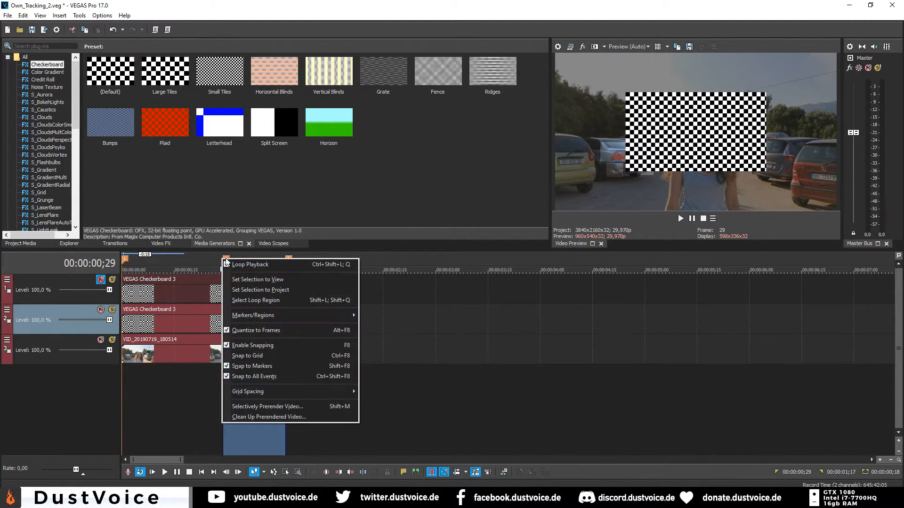
{"action": "left_click", "coordinate": [213, 267]}
{"action": "right_click", "coordinate": [226, 256]}
{"action": "left_click", "coordinate": [209, 267]}
{"action": "right_click", "coordinate": [225, 260]}
{"action": "left_click", "coordinate": [249, 290]}
{"action": "right_click", "coordinate": [289, 259]}
{"action": "left_click", "coordinate": [312, 288]}
Step: Place the cursor at 00:00:00;00, select the video and second-track checkerboard events, and run the Copy Mask to PiP Corner script
{"action": "left_click", "coordinate": [123, 405]}
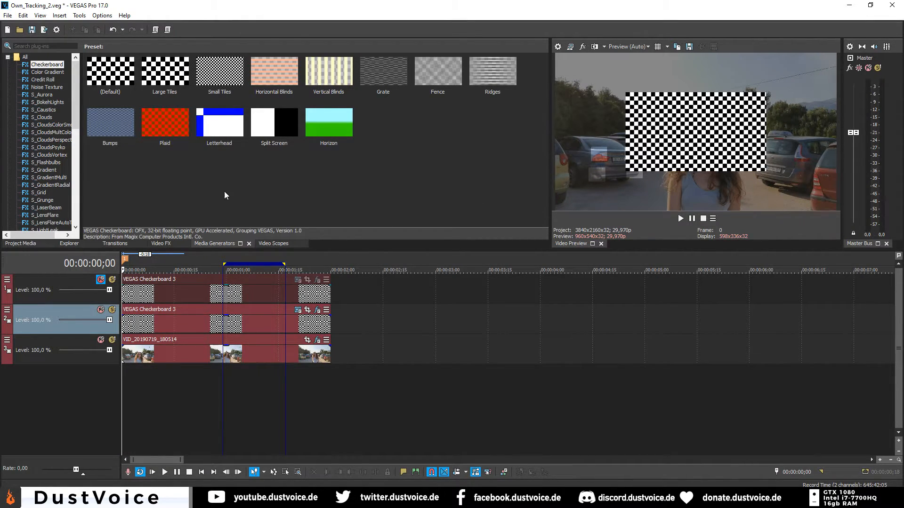
{"action": "left_click", "coordinate": [148, 358]}
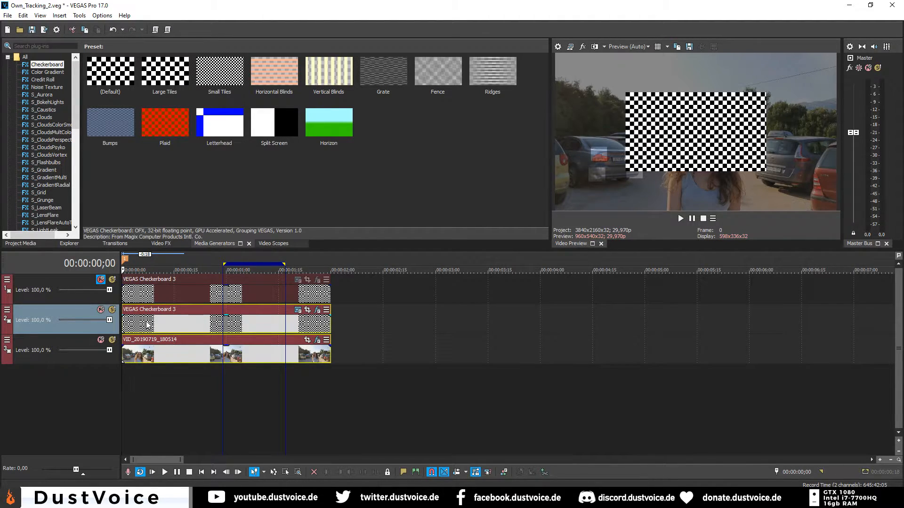
{"action": "left_click", "coordinate": [77, 16]}
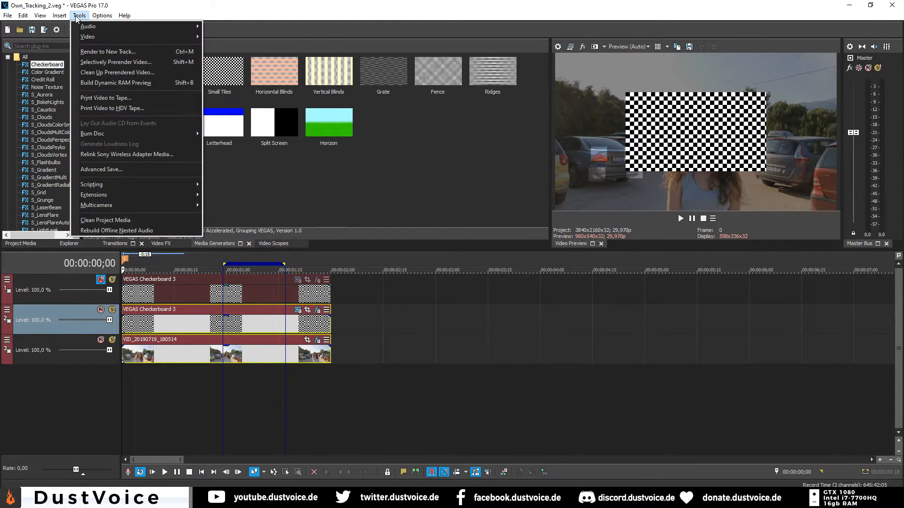
{"action": "mouse_move", "coordinate": [194, 185]}
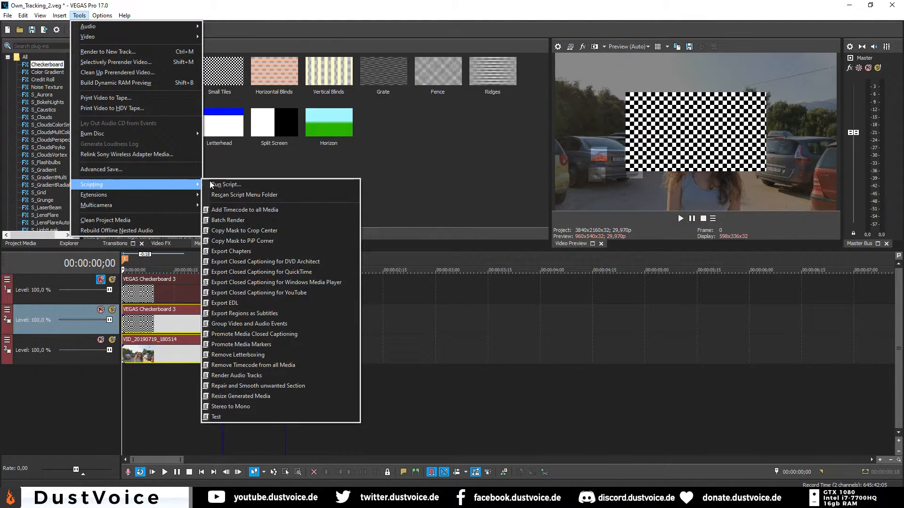
{"action": "left_click", "coordinate": [280, 243]}
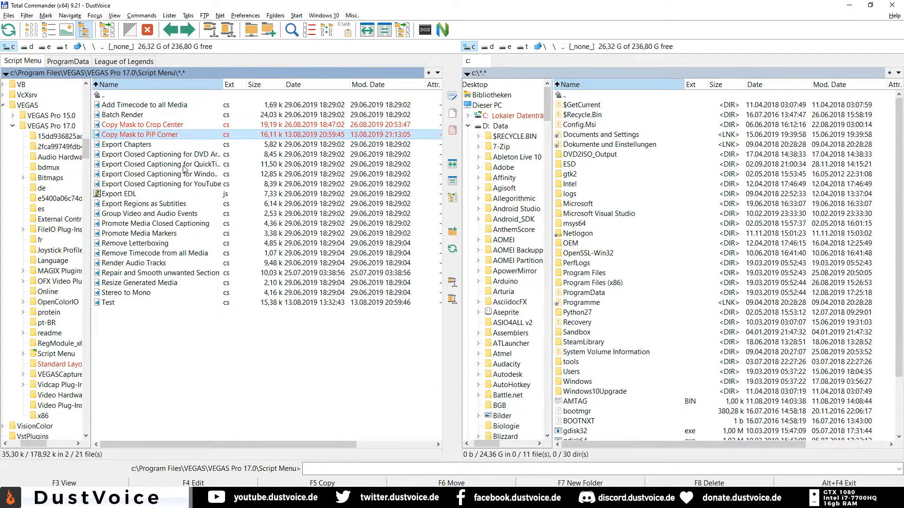
Step: In Total Commander, locate the Script Menu folder inside the VEGAS Pro 17.0 program folder and view its script files
{"action": "left_click", "coordinate": [98, 74]}
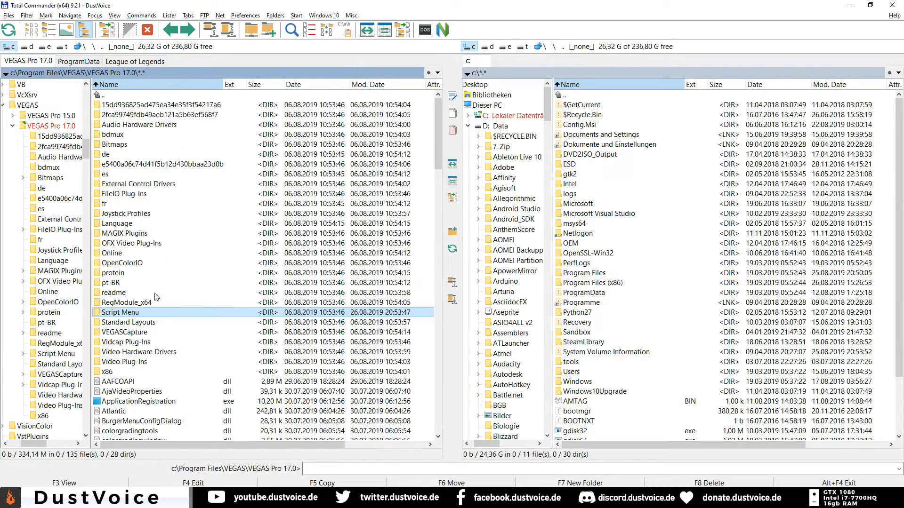
{"action": "mouse_move", "coordinate": [439, 137]}
{"action": "left_mouse_down"}
{"action": "mouse_move", "coordinate": [434, 368]}
{"action": "mouse_move", "coordinate": [439, 134]}
{"action": "left_mouse_up"}
{"action": "double_click", "coordinate": [152, 311]}
{"action": "double_click", "coordinate": [134, 95]}
{"action": "double_click", "coordinate": [126, 313]}
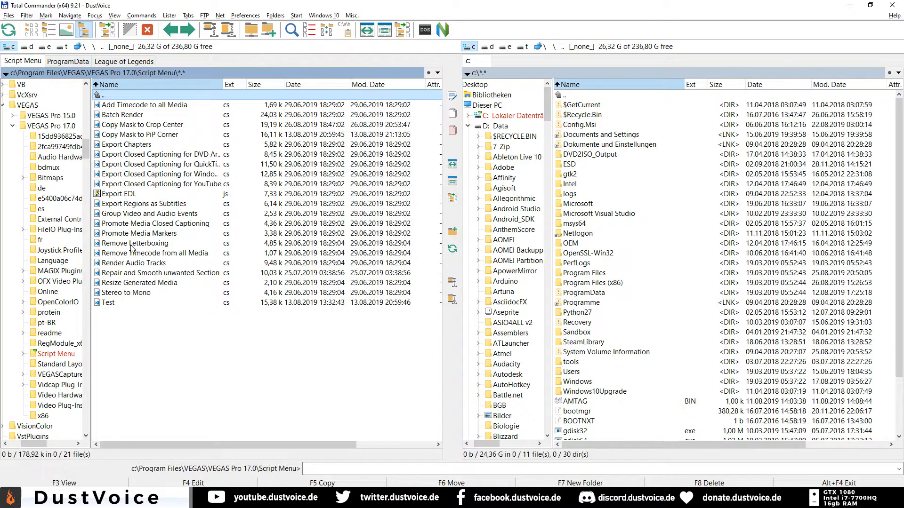
Step: Switch back to VEGAS Pro and choose Mask 1 as the source mask and Top Left as the target corner
{"action": "key", "text": "alt+Tab"}
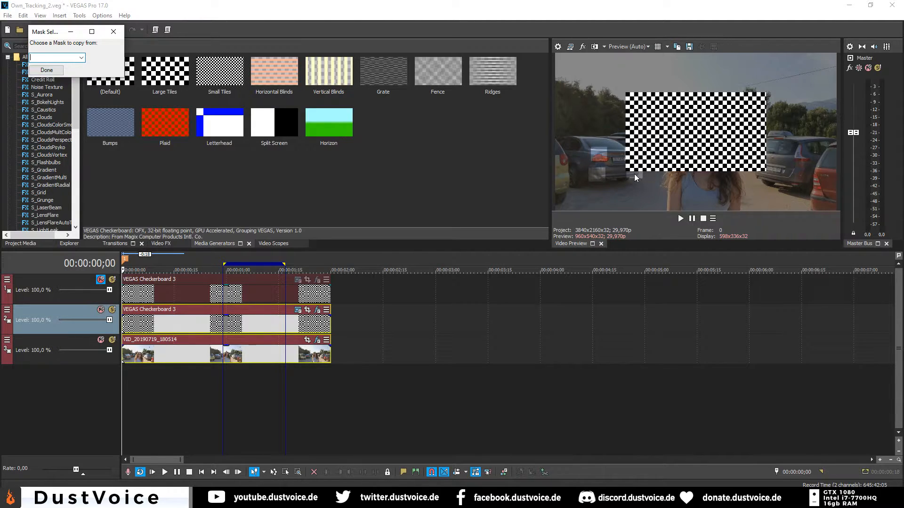
{"action": "left_click", "coordinate": [79, 59]}
{"action": "left_click", "coordinate": [59, 66]}
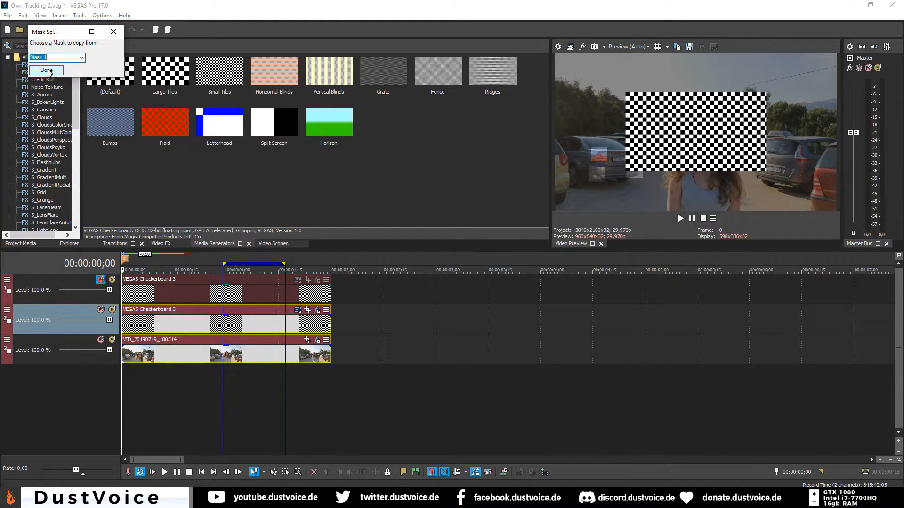
{"action": "left_click", "coordinate": [49, 72]}
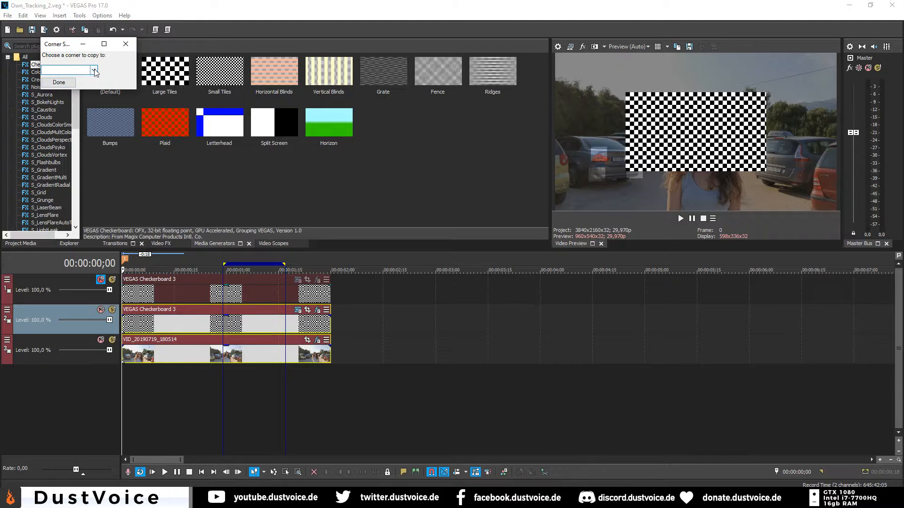
{"action": "left_click", "coordinate": [94, 70]}
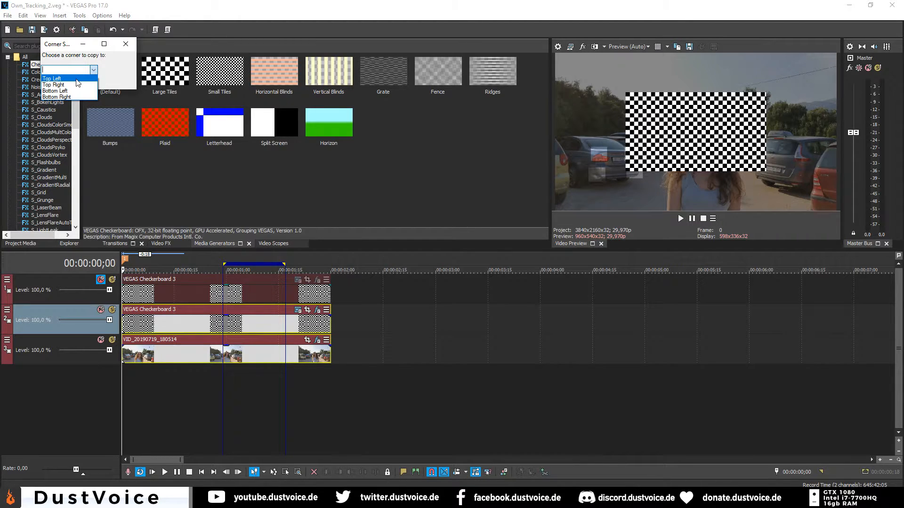
{"action": "left_click", "coordinate": [77, 79]}
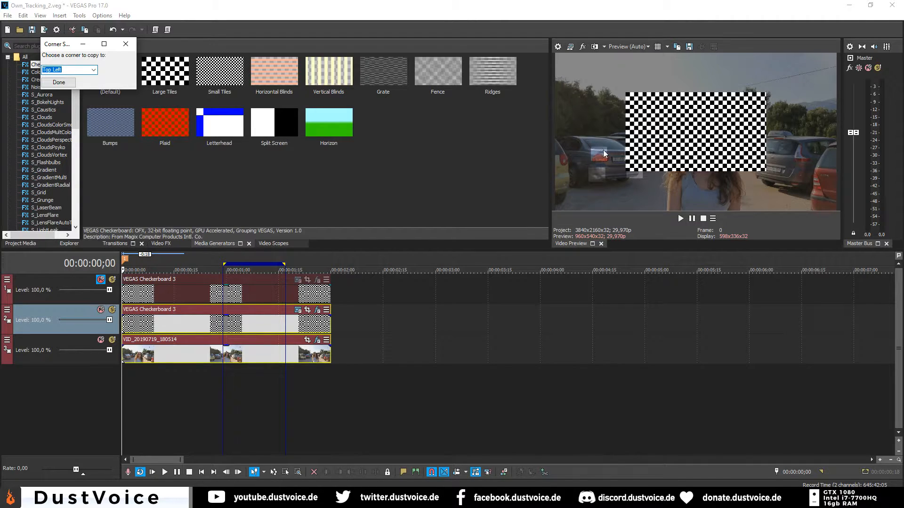
{"action": "left_click", "coordinate": [52, 85]}
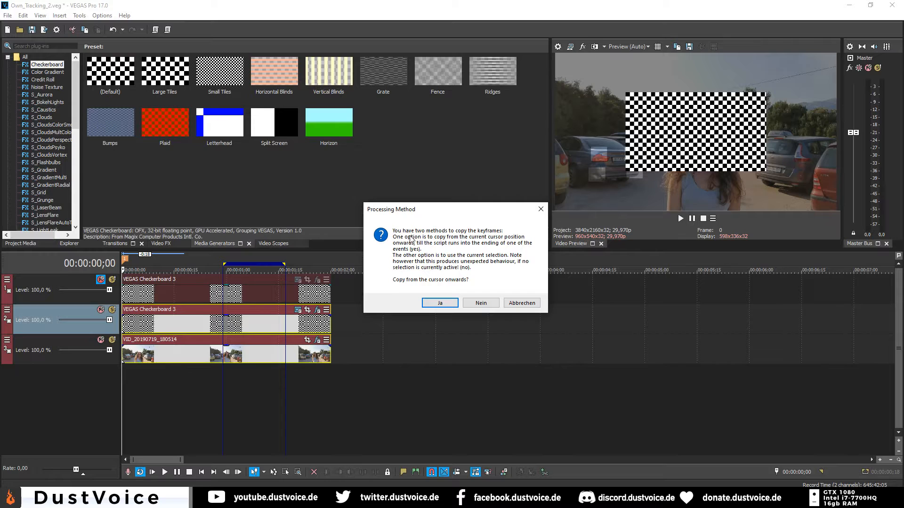
Step: Copy the mask keyframes from the cursor position onwards and play the clip from the start to check the pinned corner
{"action": "left_click_drag", "start_coordinate": [407, 210], "coordinate": [285, 110]}
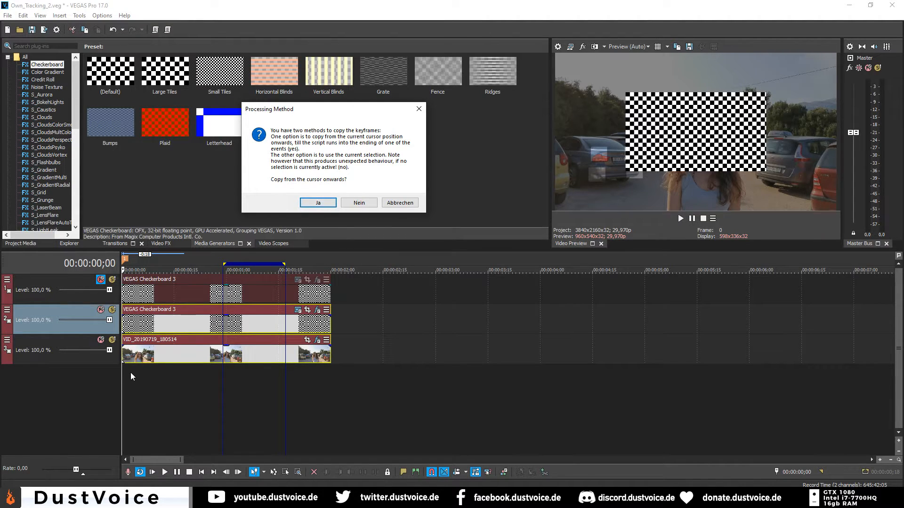
{"action": "left_click", "coordinate": [317, 202]}
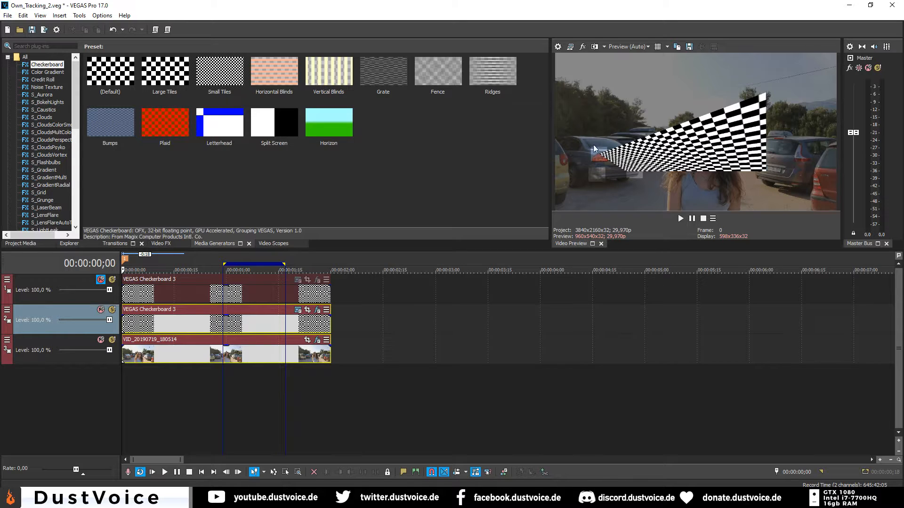
{"action": "left_click", "coordinate": [133, 378]}
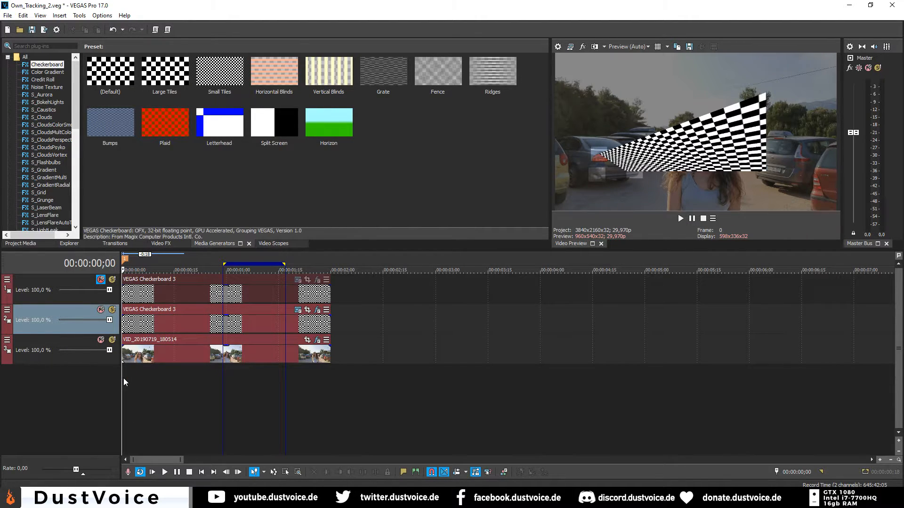
{"action": "key", "text": "space"}
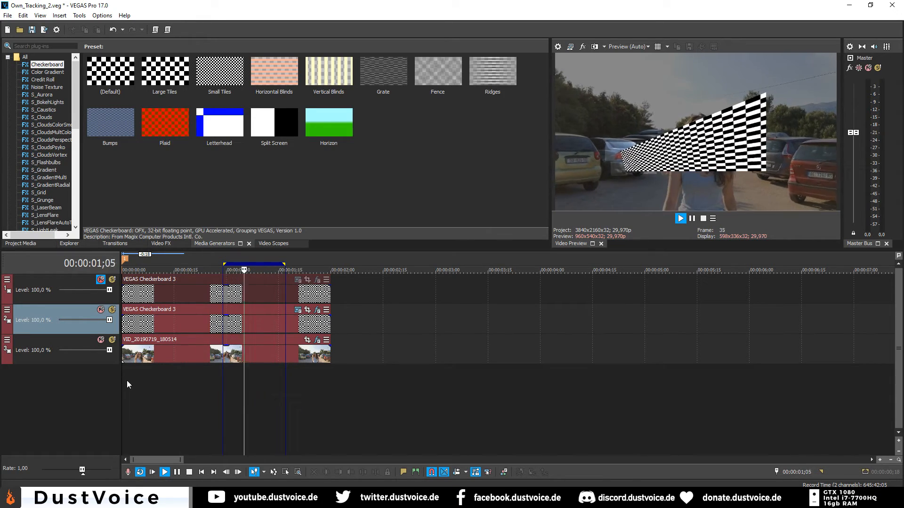
Step: Stop playback, set the time selection across the whole clip, and return the cursor to 00:00:00;00
{"action": "key", "text": "space"}
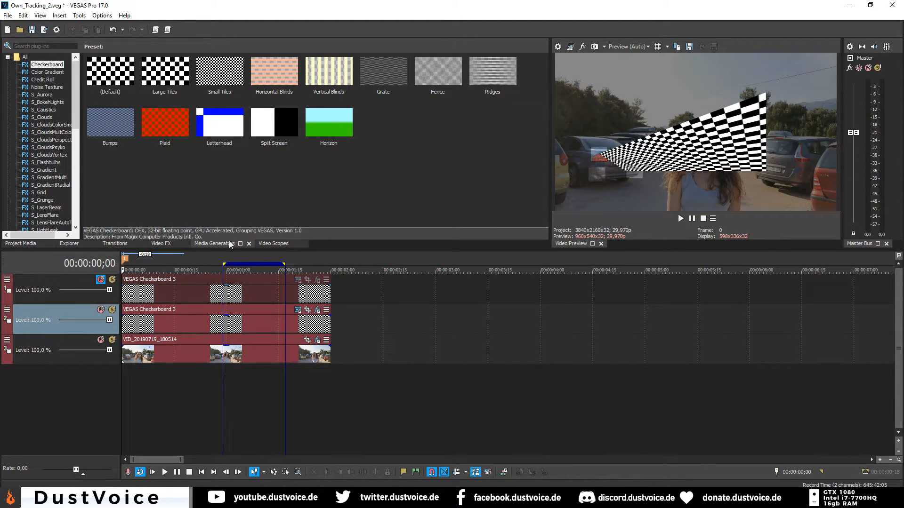
{"action": "left_click_drag", "start_coordinate": [332, 380], "coordinate": [44, 382]}
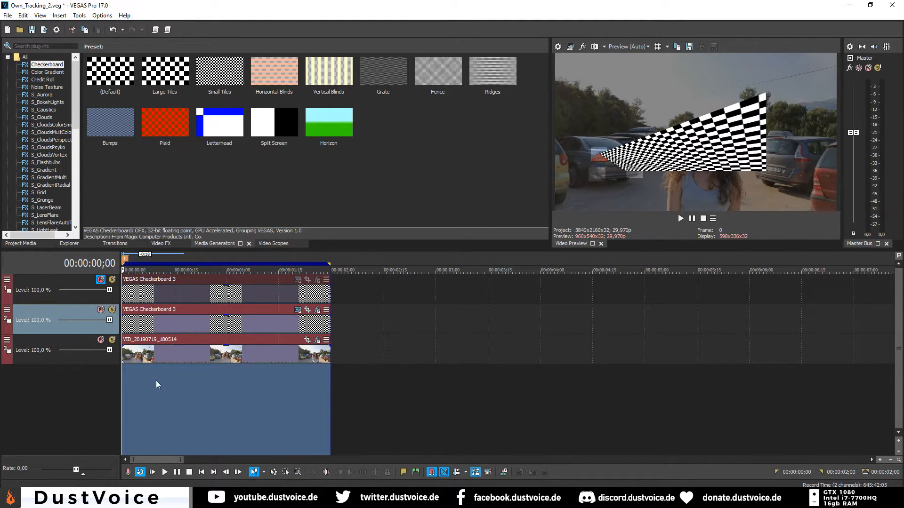
{"action": "left_click", "coordinate": [128, 356], "text": "ctrl"}
{"action": "left_click", "coordinate": [130, 324], "text": "ctrl"}
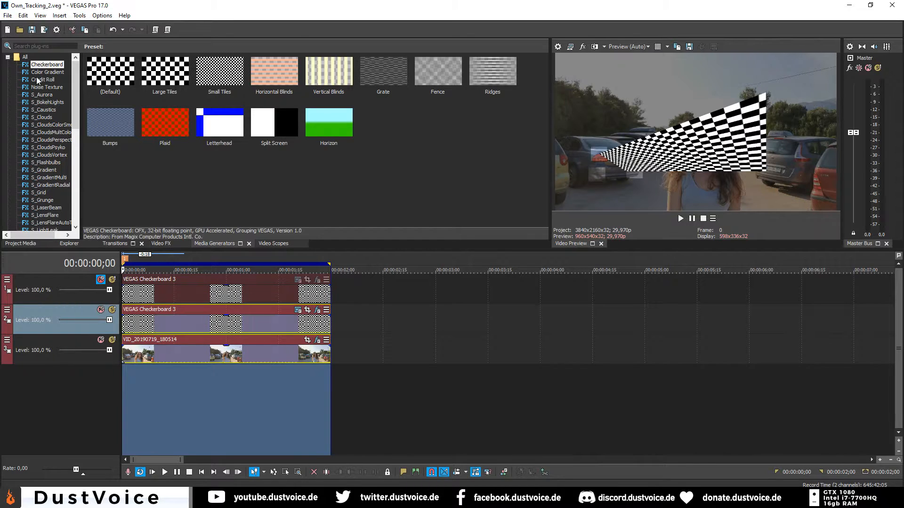
{"action": "left_click", "coordinate": [268, 409]}
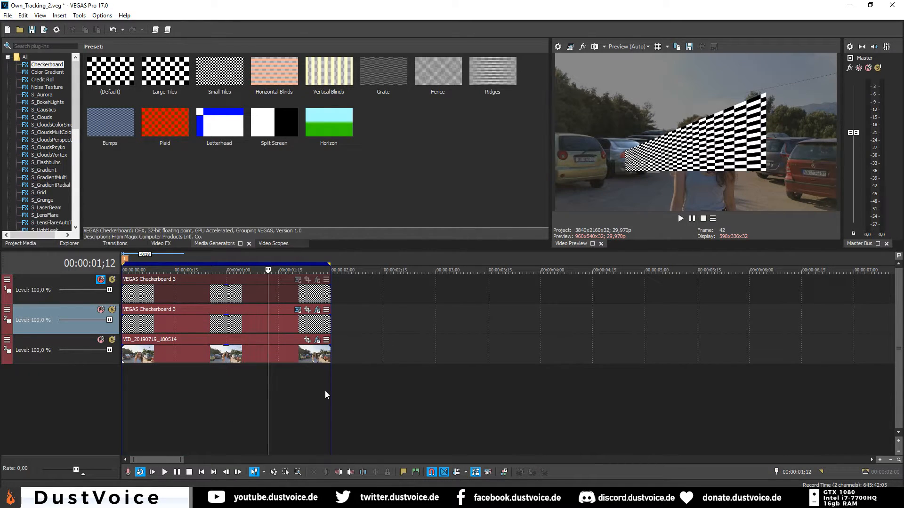
{"action": "left_click", "coordinate": [123, 388]}
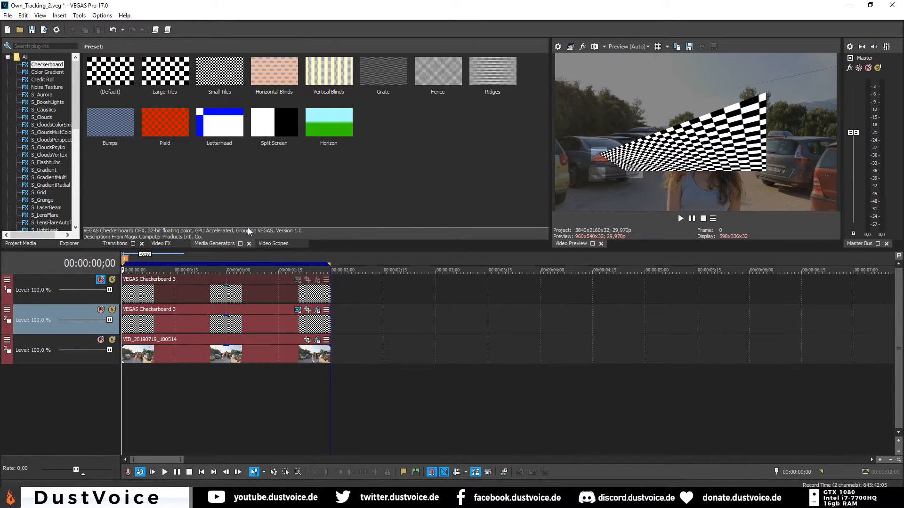
Step: Select the video and second-track checkerboard events and run Copy Mask to PiP Corner with Mask 2 as the source
{"action": "left_click", "coordinate": [135, 356]}
{"action": "left_click", "coordinate": [132, 330], "text": "ctrl"}
{"action": "left_click", "coordinate": [102, 16]}
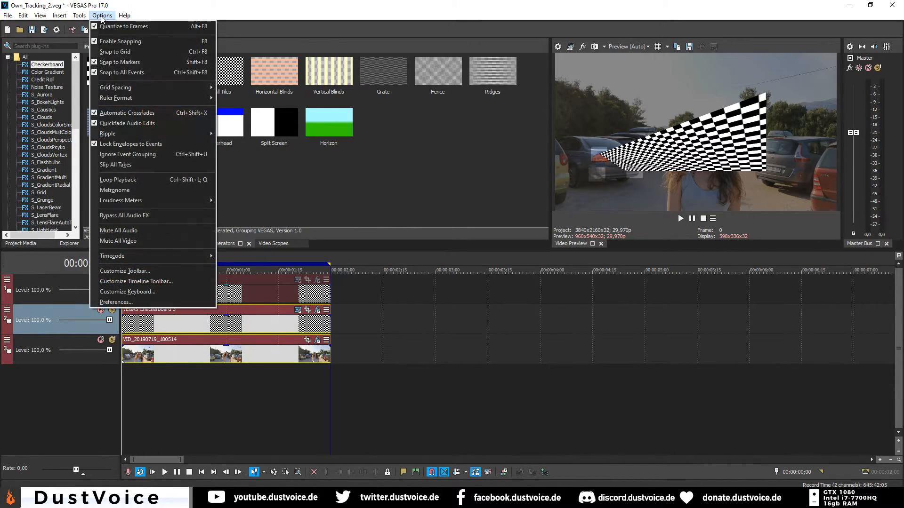
{"action": "mouse_move", "coordinate": [79, 16]}
{"action": "mouse_move", "coordinate": [112, 187]}
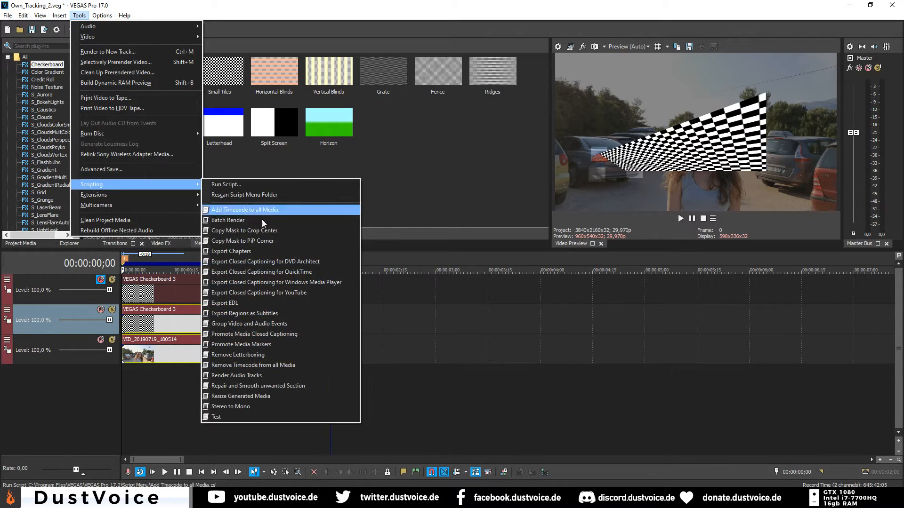
{"action": "left_click", "coordinate": [247, 243]}
{"action": "left_click", "coordinate": [117, 95]}
{"action": "left_click", "coordinate": [97, 109]}
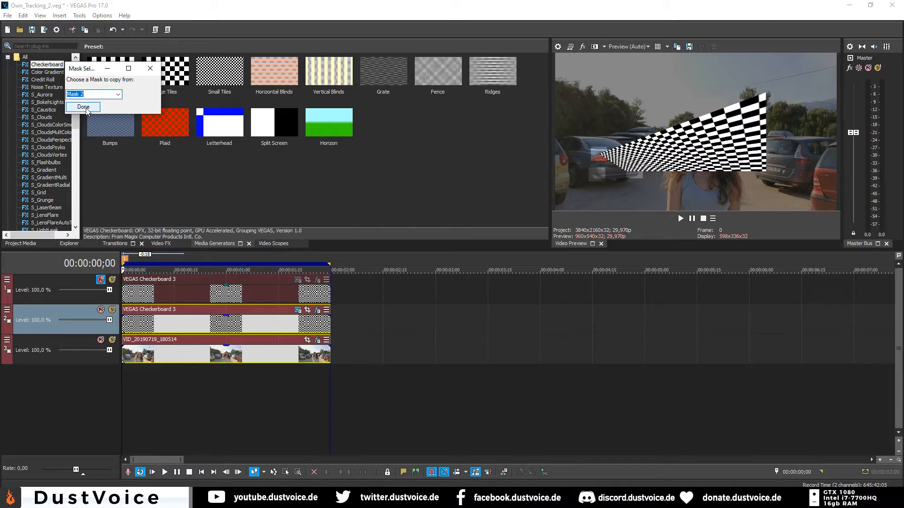
{"action": "left_click", "coordinate": [83, 107]}
Step: Choose Top Right as the target corner and copy the Mask 2 keyframes from the cursor onwards
{"action": "left_click", "coordinate": [130, 107]}
{"action": "left_click", "coordinate": [102, 121]}
{"action": "left_click", "coordinate": [104, 123]}
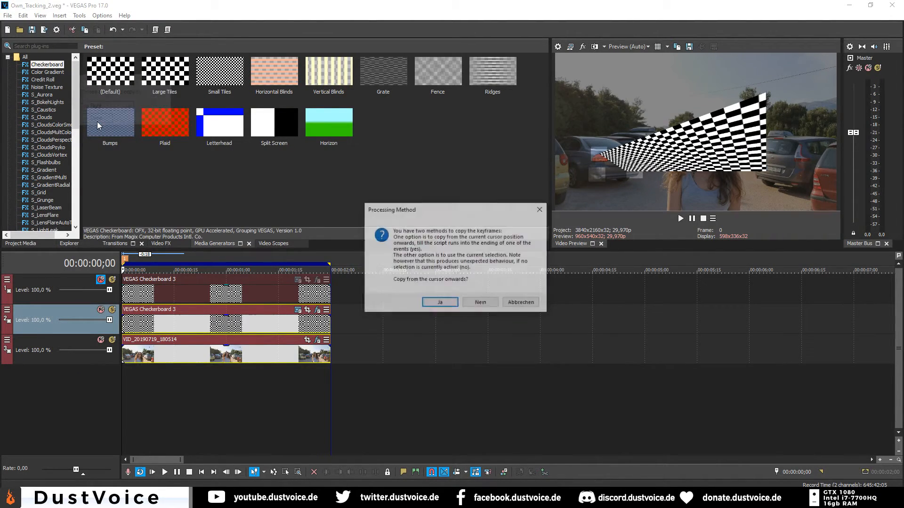
{"action": "left_click", "coordinate": [440, 302]}
Step: Run Copy Mask to PiP Corner to copy Mask 3 to the Bottom Left corner from the cursor onwards
{"action": "left_click", "coordinate": [79, 15]}
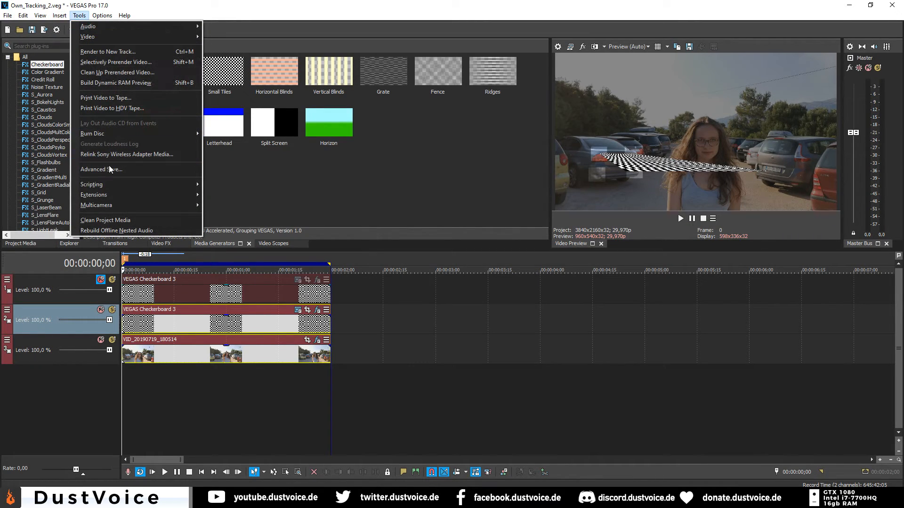
{"action": "mouse_move", "coordinate": [141, 184]}
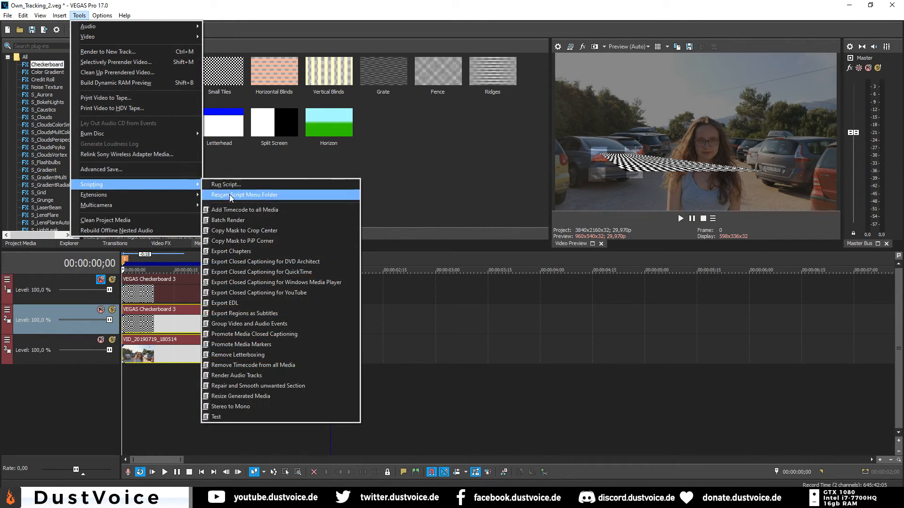
{"action": "left_click", "coordinate": [268, 238]}
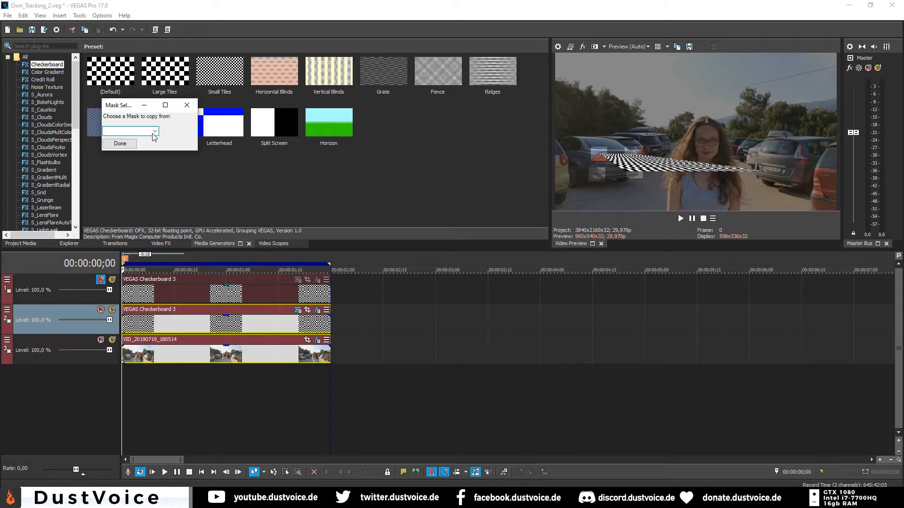
{"action": "left_click", "coordinate": [154, 131]}
{"action": "left_click", "coordinate": [144, 159]}
{"action": "left_click", "coordinate": [118, 143]}
{"action": "left_click", "coordinate": [167, 143]}
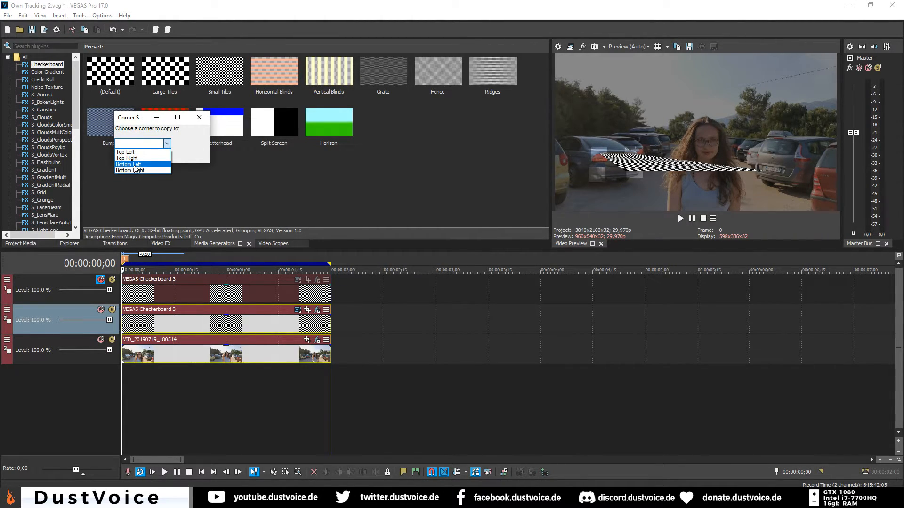
{"action": "left_click", "coordinate": [134, 164]}
{"action": "left_click", "coordinate": [130, 154]}
{"action": "left_click", "coordinate": [438, 301]}
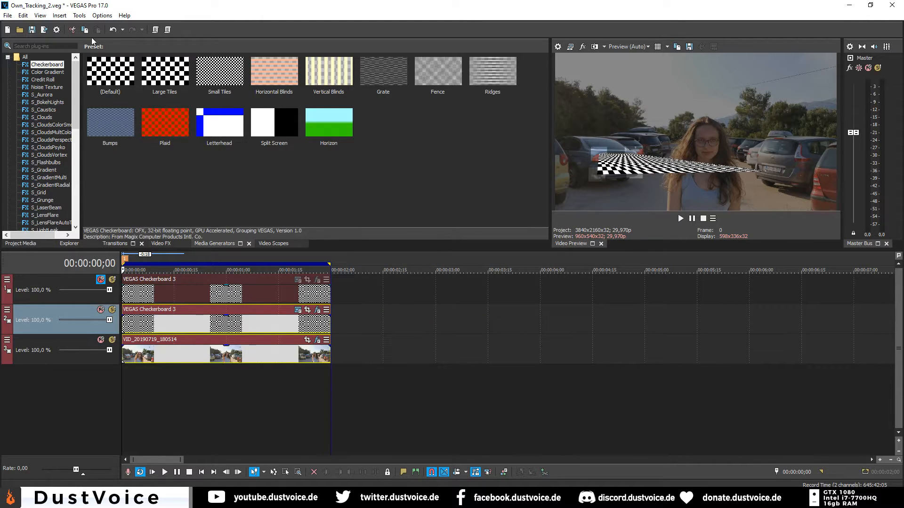
Step: Run Copy Mask to PiP Corner to copy Mask 4 to the Bottom Right corner from the cursor onwards
{"action": "left_click", "coordinate": [79, 16]}
{"action": "mouse_move", "coordinate": [100, 184]}
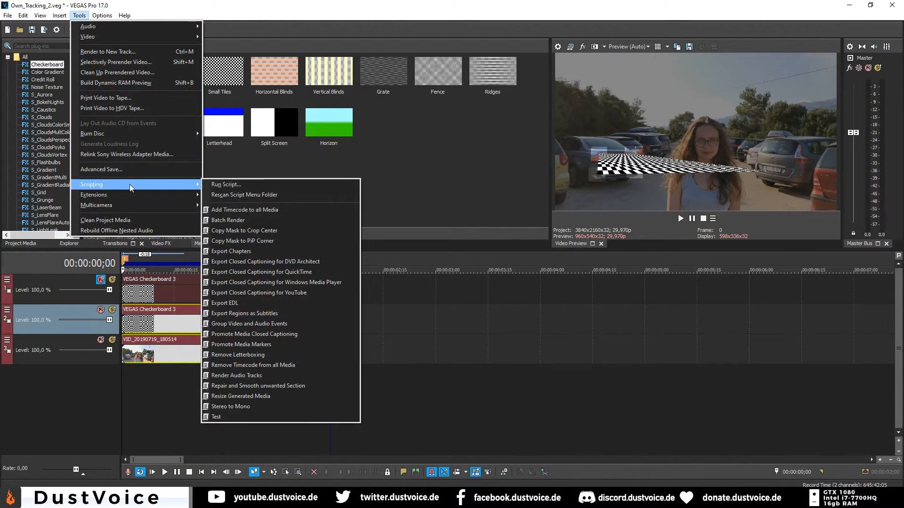
{"action": "left_click", "coordinate": [279, 238]}
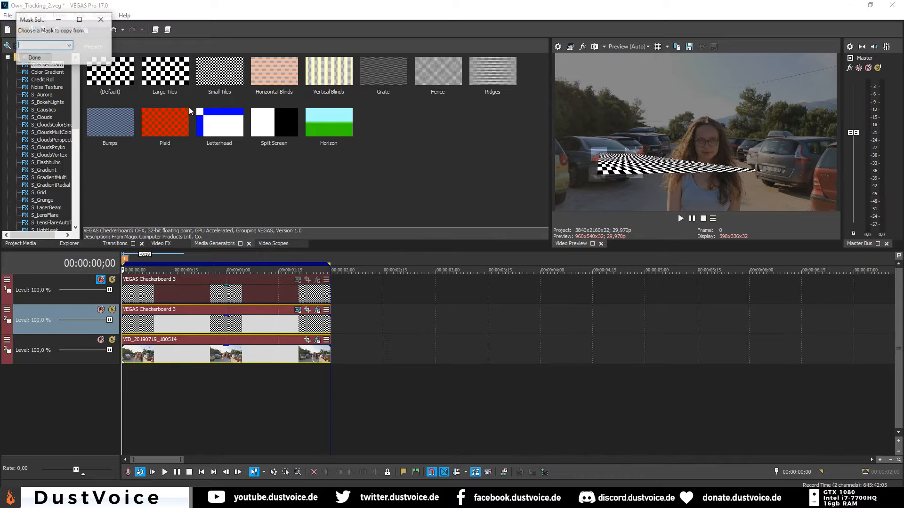
{"action": "left_click", "coordinate": [69, 45]}
{"action": "left_click", "coordinate": [37, 79]}
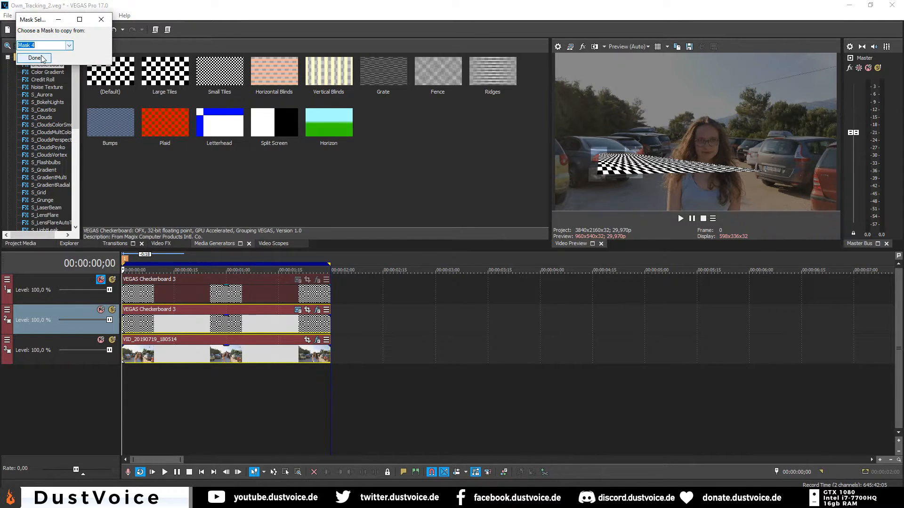
{"action": "left_click", "coordinate": [43, 59]}
{"action": "left_click", "coordinate": [81, 57]}
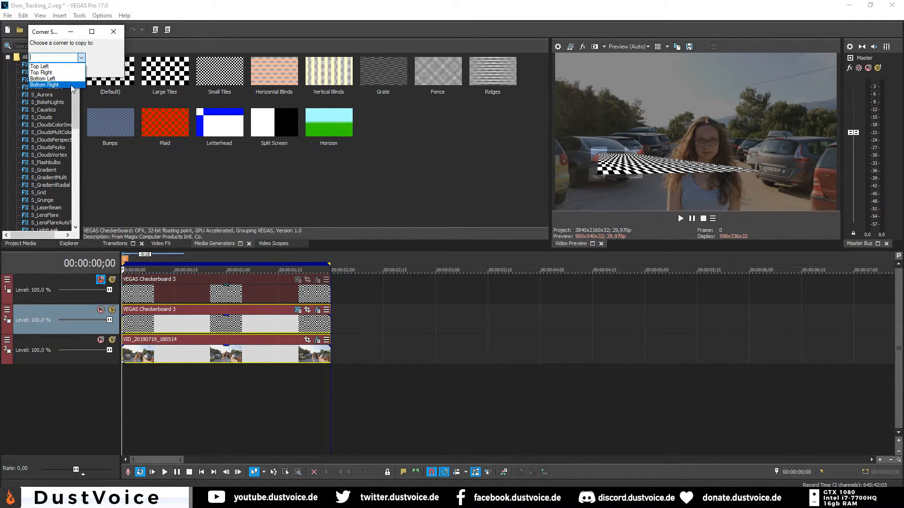
{"action": "left_click", "coordinate": [70, 85]}
{"action": "left_click", "coordinate": [45, 69]}
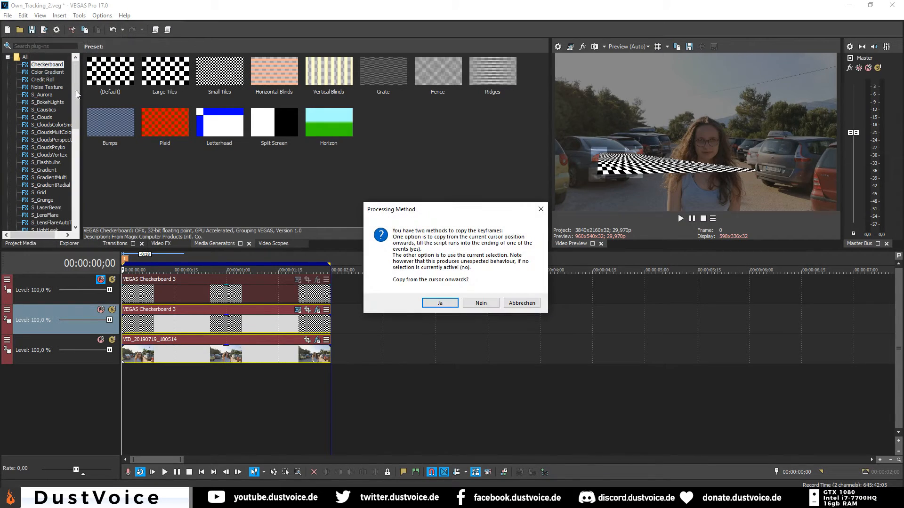
{"action": "left_click", "coordinate": [440, 304]}
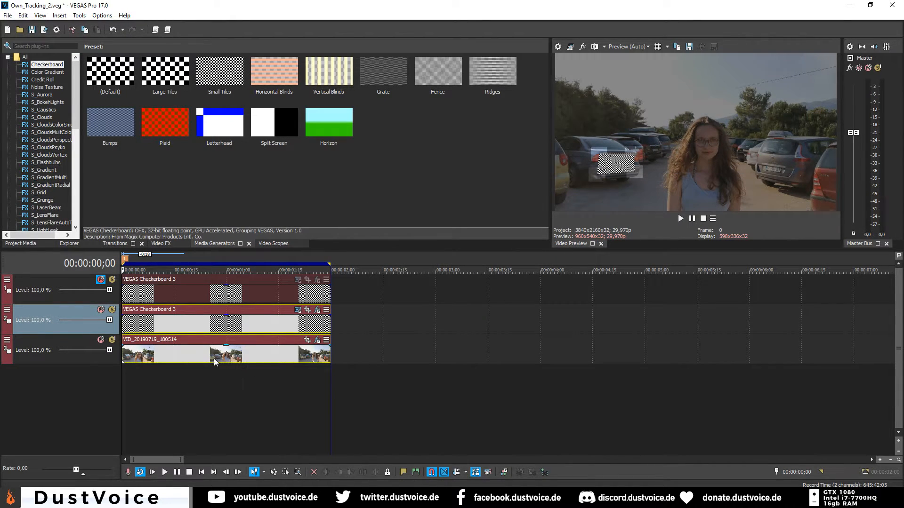
Step: Set the Blend of the video event's Bézier Masking effect to 1,000 and close the effect window
{"action": "left_click", "coordinate": [317, 340]}
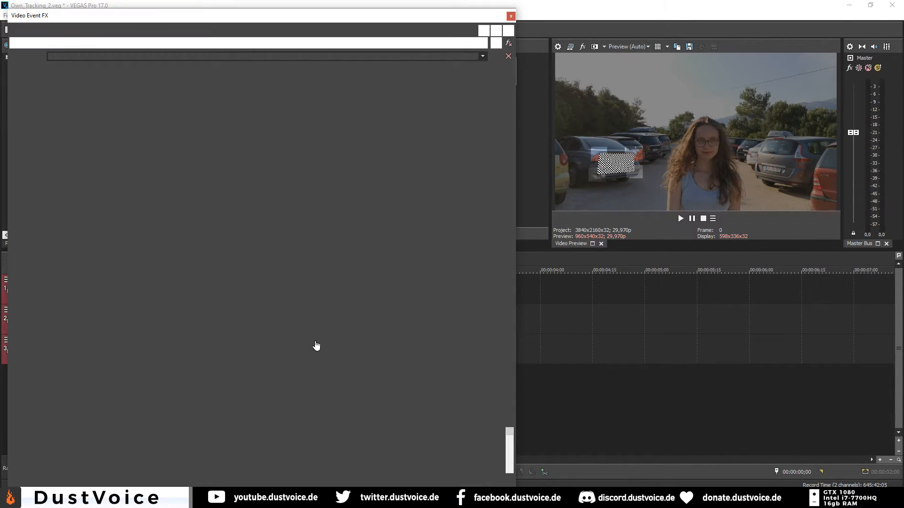
{"action": "left_click_drag", "start_coordinate": [132, 127], "coordinate": [316, 140]}
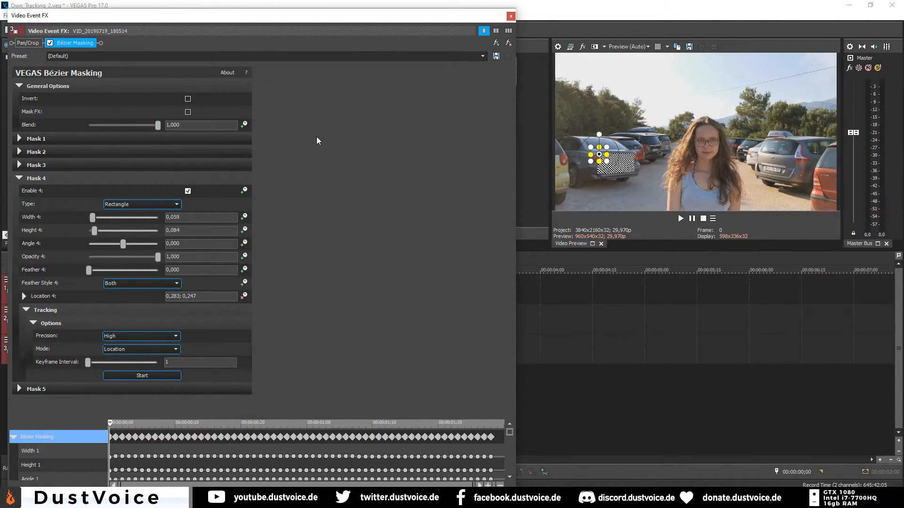
{"action": "left_click", "coordinate": [511, 16]}
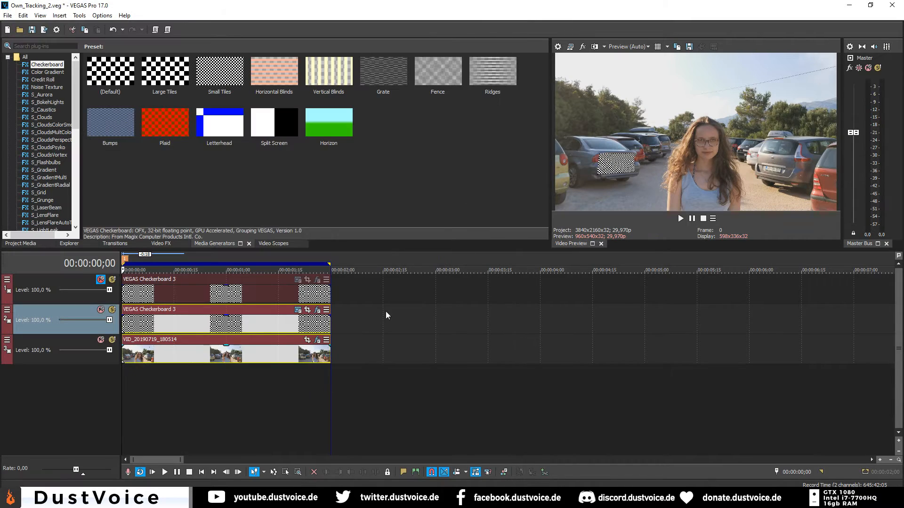
Step: Return the cursor to 00:00:00;00 and play the clip to check the checkerboard pinned at all four corners
{"action": "scroll", "coordinate": [121, 382], "scroll_direction": "down", "scroll_amount": 2}
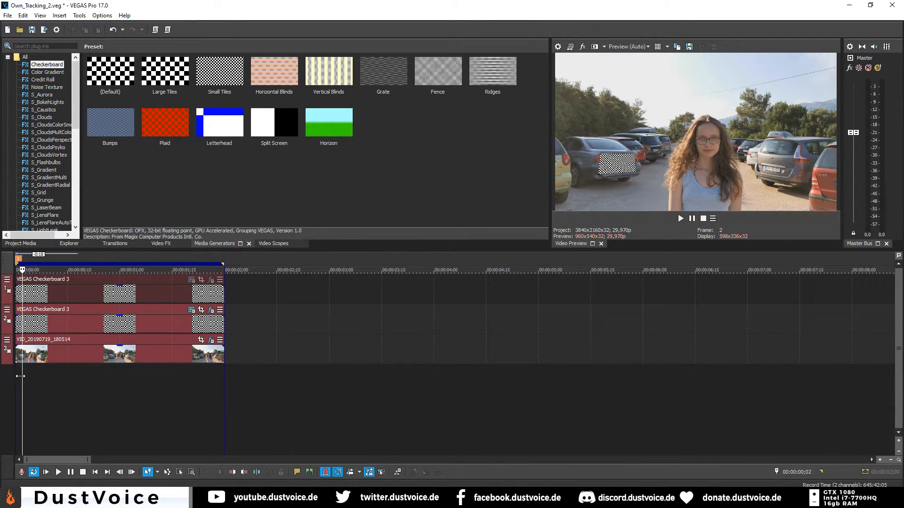
{"action": "left_click_drag", "start_coordinate": [20, 375], "coordinate": [122, 379]}
{"action": "left_click", "coordinate": [122, 392]}
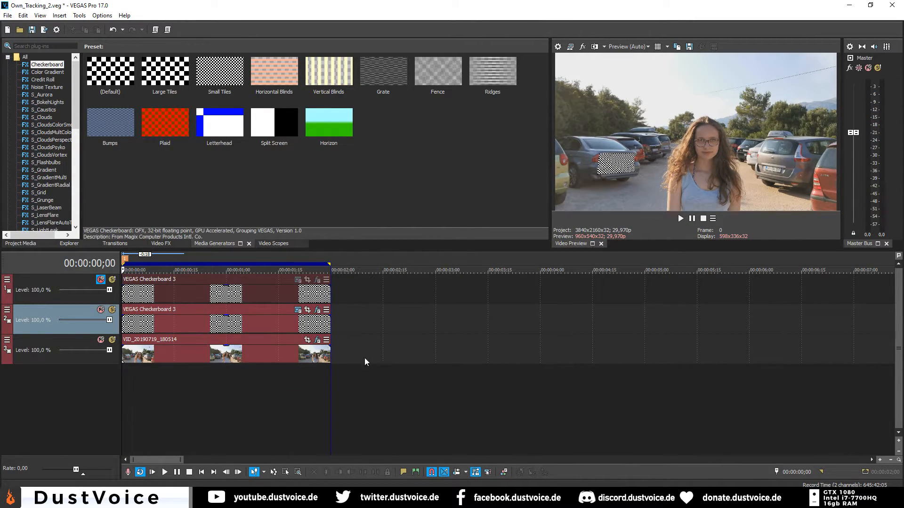
{"action": "key", "text": "space"}
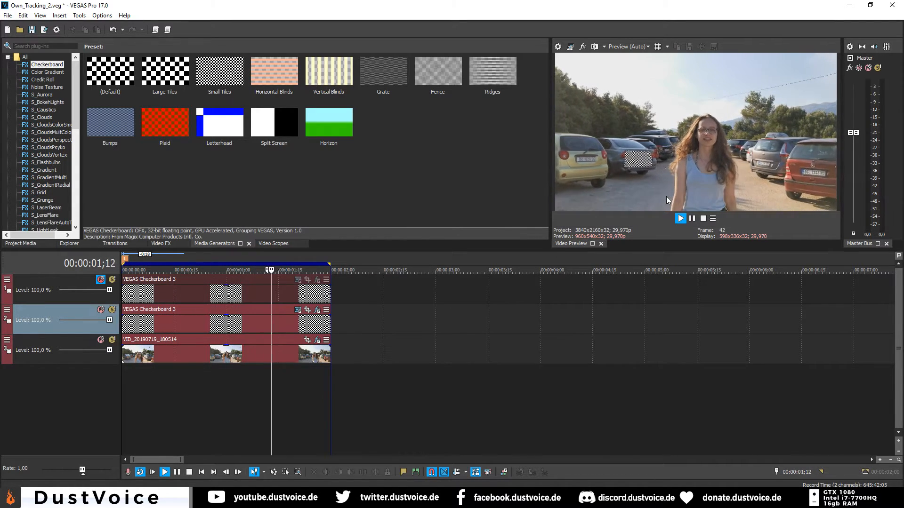
{"action": "key", "text": "space"}
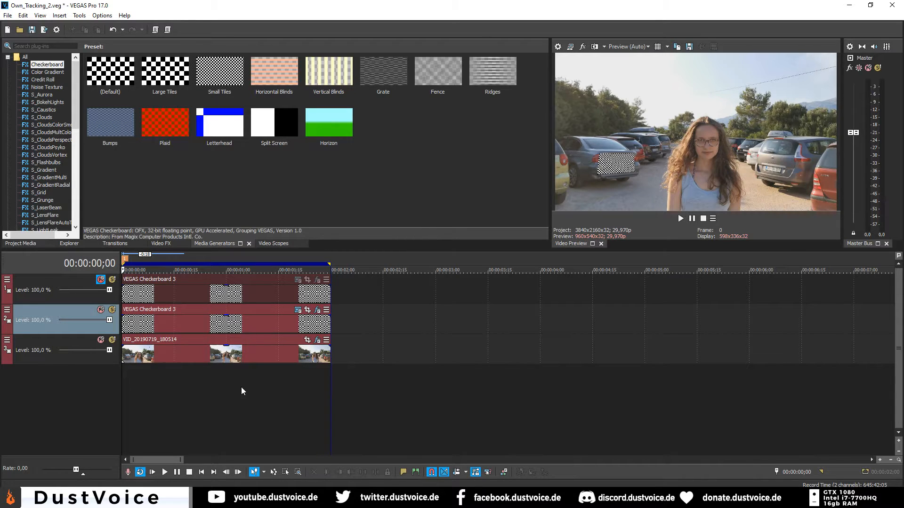
Step: Copy the video event and paste it on the third track at 00:00:02;15
{"action": "left_click", "coordinate": [385, 382]}
{"action": "left_click", "coordinate": [383, 380]}
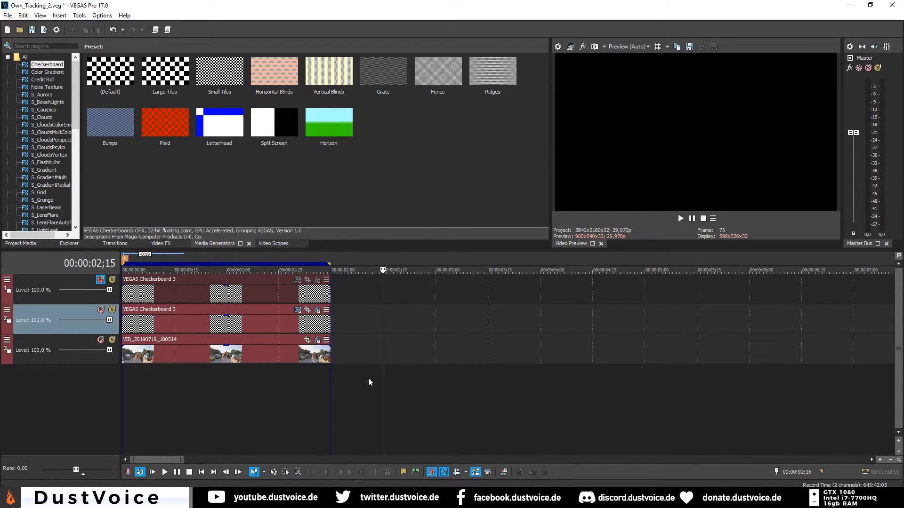
{"action": "left_click", "coordinate": [196, 361]}
{"action": "key", "text": "ctrl+c"}
{"action": "key", "text": "ctrl+v"}
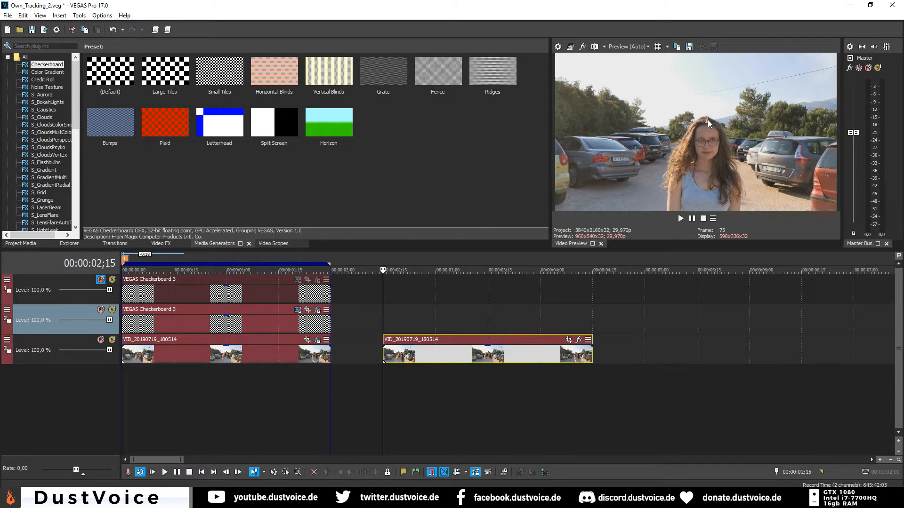
Step: Crop the pasted video event with Pan/Crop to about 1448 × 815, centred on the woman's face at about 2067, 1191
{"action": "left_click", "coordinate": [578, 339]}
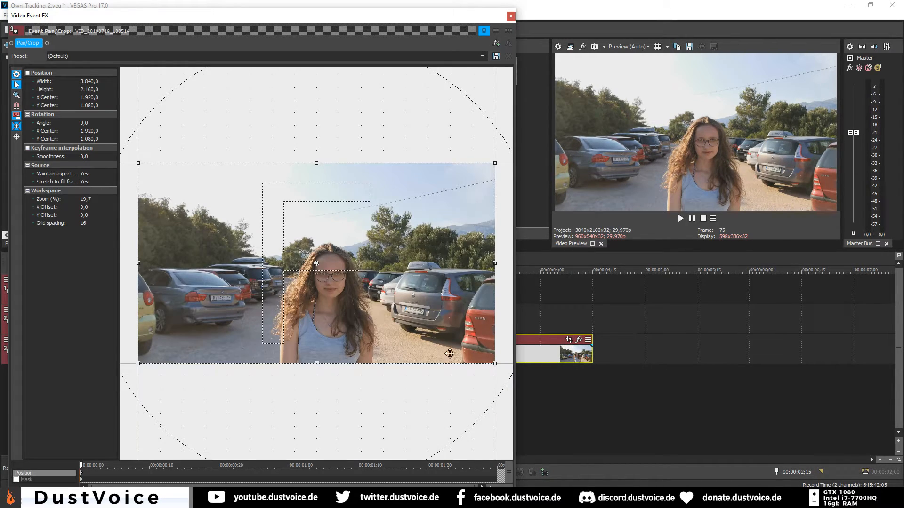
{"action": "left_click_drag", "start_coordinate": [495, 364], "coordinate": [403, 314]}
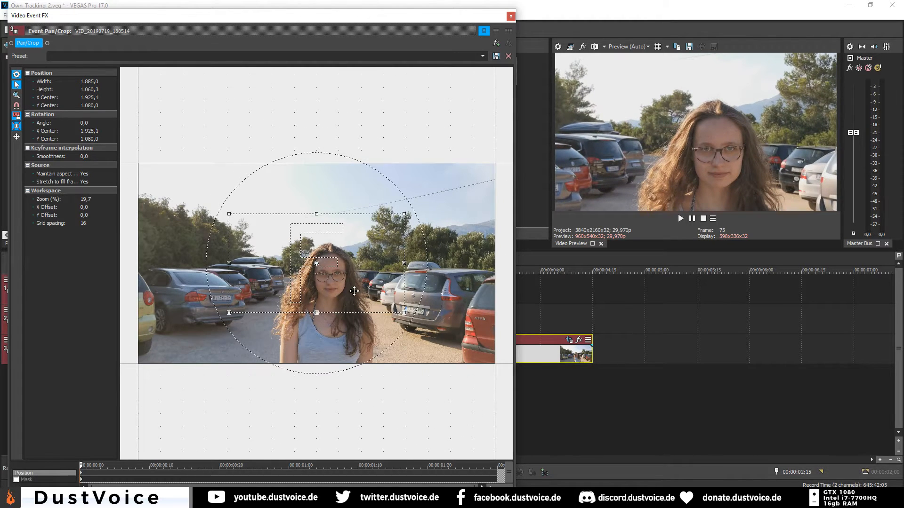
{"action": "left_click_drag", "start_coordinate": [349, 286], "coordinate": [365, 302]}
{"action": "left_click_drag", "start_coordinate": [420, 330], "coordinate": [397, 313]}
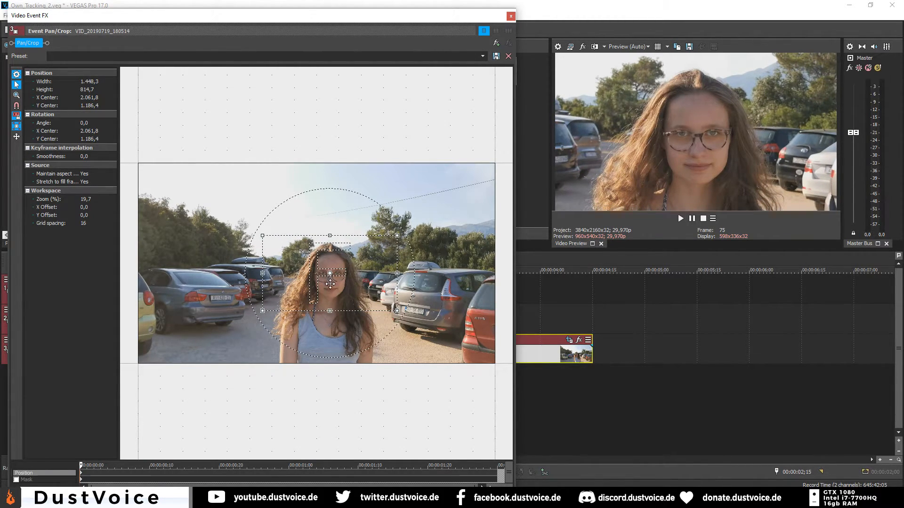
{"action": "left_click_drag", "start_coordinate": [342, 287], "coordinate": [341, 287]}
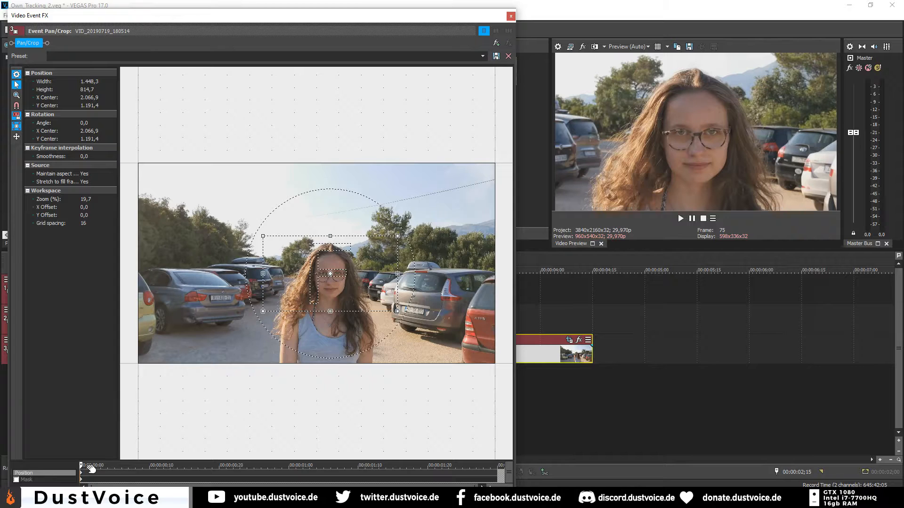
Step: Keyframe the crop frame onto the woman's face at three successive points, centred at about 2107, 1131, then 2057, 1191 and 1986, 1055
{"action": "left_click", "coordinate": [87, 465]}
{"action": "left_click_drag", "start_coordinate": [87, 465], "coordinate": [135, 465]}
{"action": "left_click_drag", "start_coordinate": [353, 289], "coordinate": [357, 283]}
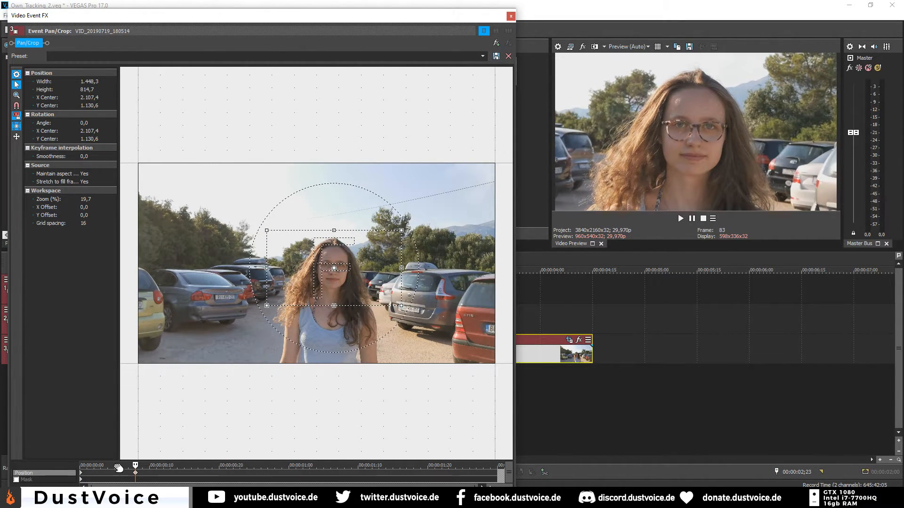
{"action": "left_click_drag", "start_coordinate": [135, 465], "coordinate": [233, 465]}
{"action": "left_click_drag", "start_coordinate": [342, 300], "coordinate": [337, 306]}
{"action": "left_click_drag", "start_coordinate": [232, 465], "coordinate": [310, 465]}
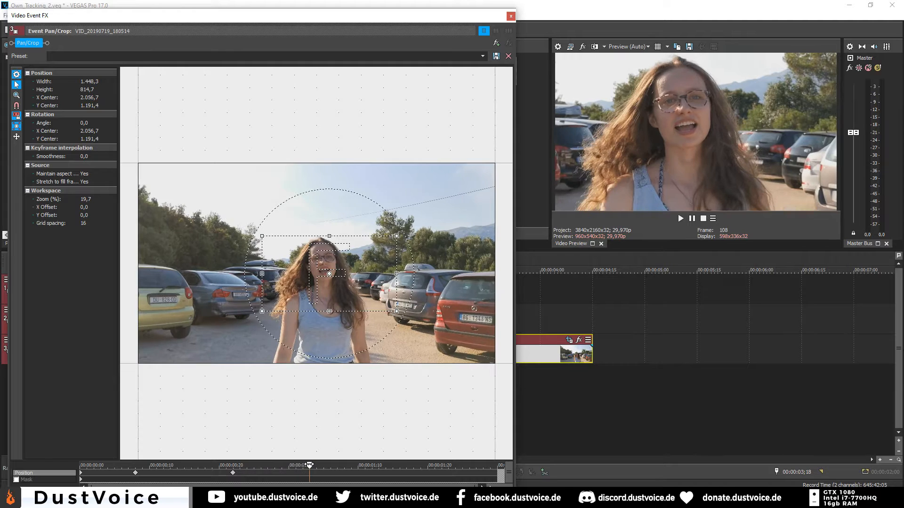
{"action": "left_click_drag", "start_coordinate": [349, 295], "coordinate": [343, 283]}
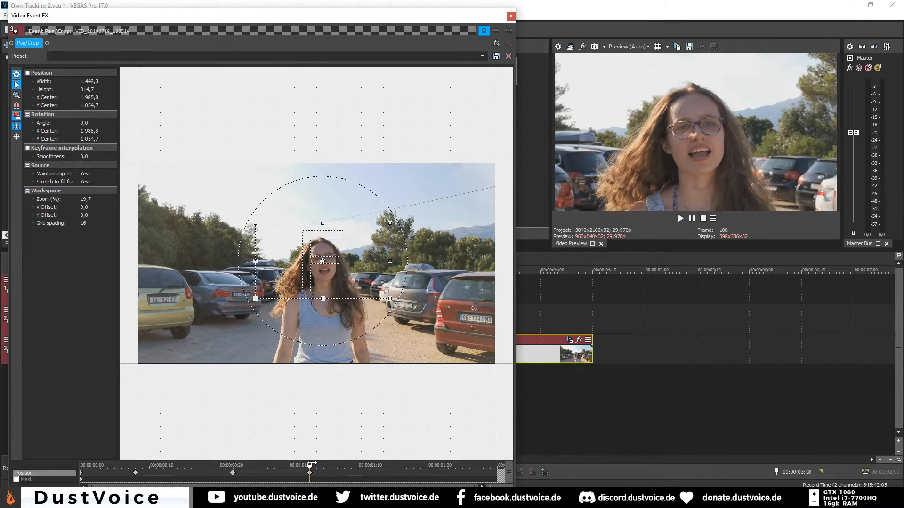
Step: Keyframe the crop frame onto the face at 00:00:03;25, 00:00:04;03 and 00:00:04;13, centred at about 2062, 1131; 2087, 1070; 1971, 1176
{"action": "left_click_drag", "start_coordinate": [309, 465], "coordinate": [358, 465]}
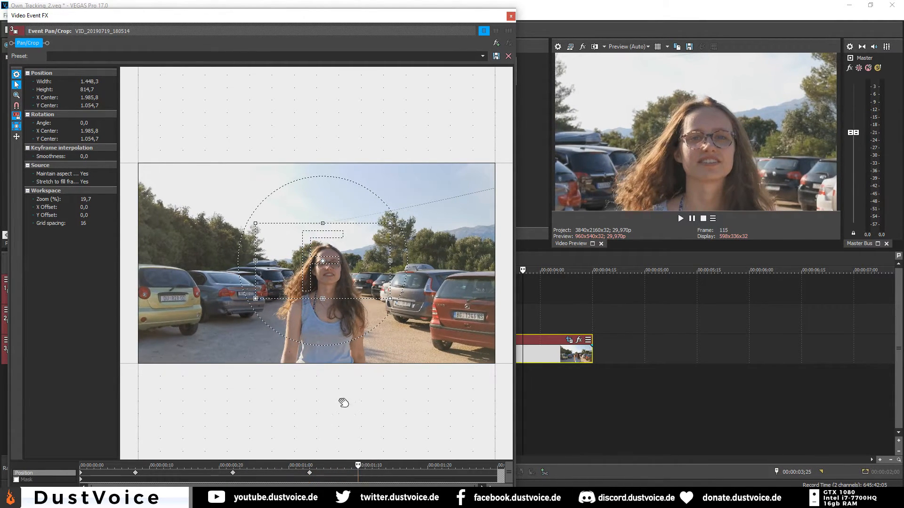
{"action": "left_click_drag", "start_coordinate": [341, 281], "coordinate": [348, 288]}
{"action": "left_click_drag", "start_coordinate": [358, 464], "coordinate": [413, 465]}
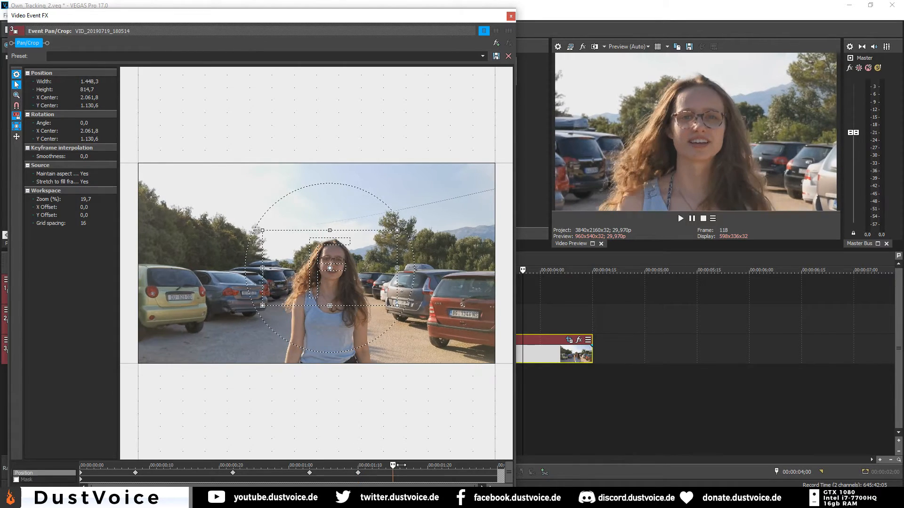
{"action": "left_click_drag", "start_coordinate": [366, 295], "coordinate": [369, 291]}
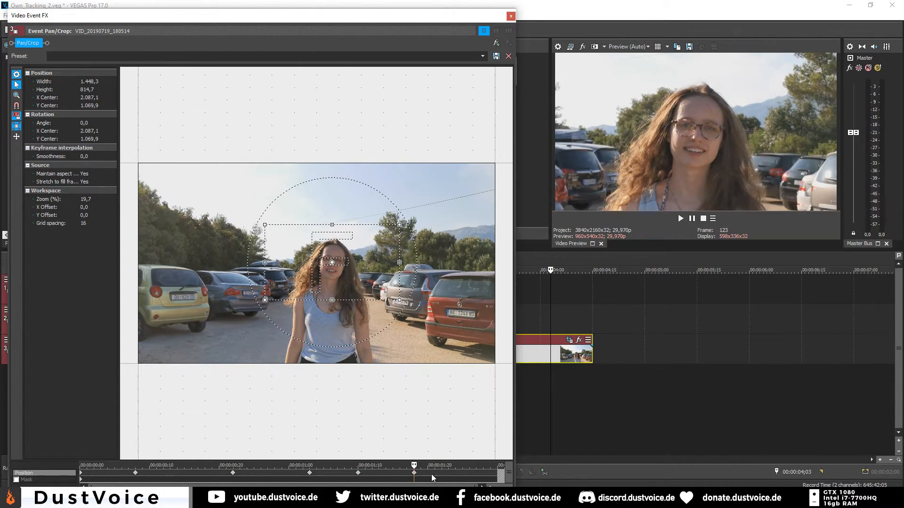
{"action": "left_click_drag", "start_coordinate": [412, 465], "coordinate": [481, 478]}
{"action": "left_click_drag", "start_coordinate": [364, 289], "coordinate": [388, 293]}
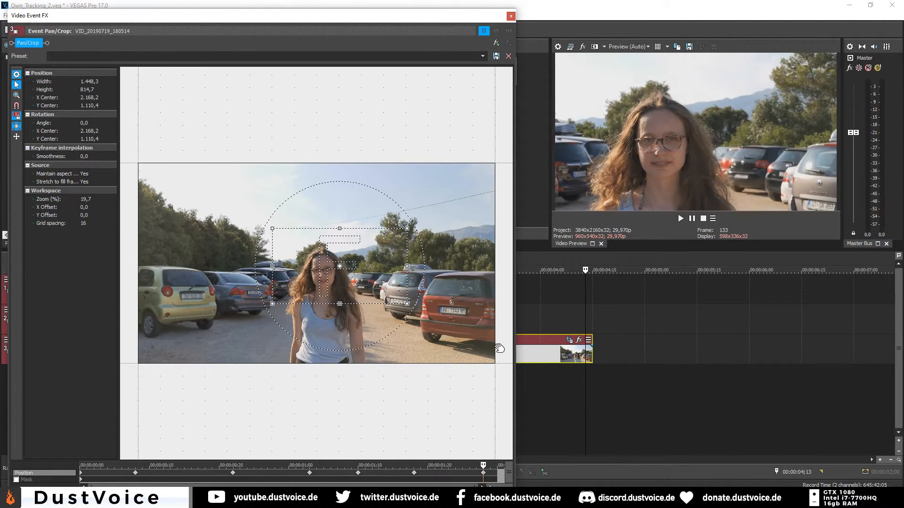
{"action": "mouse_move", "coordinate": [369, 289]}
{"action": "left_mouse_down"}
{"action": "mouse_move", "coordinate": [431, 281]}
{"action": "mouse_move", "coordinate": [355, 296]}
{"action": "left_mouse_up"}
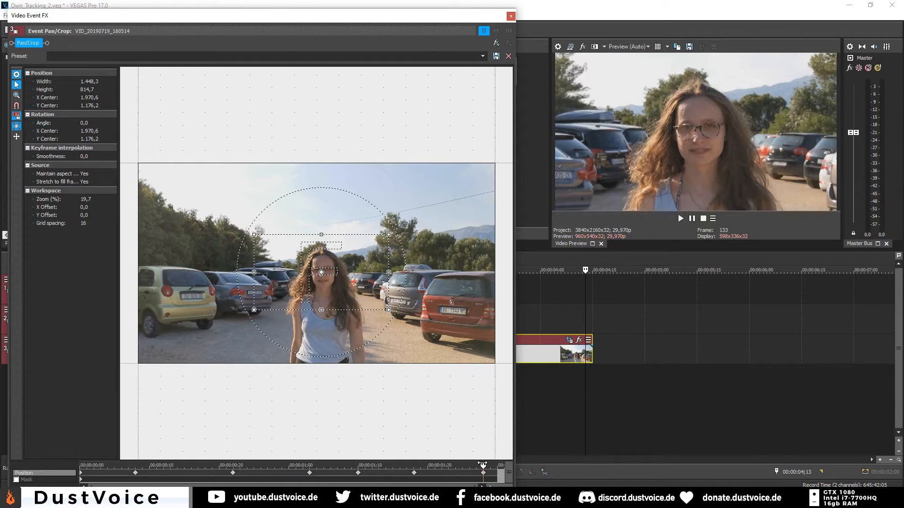
Step: Scrub back to the event's start and play it to check how the keyframed crop follows the face
{"action": "left_click_drag", "start_coordinate": [481, 464], "coordinate": [168, 475]}
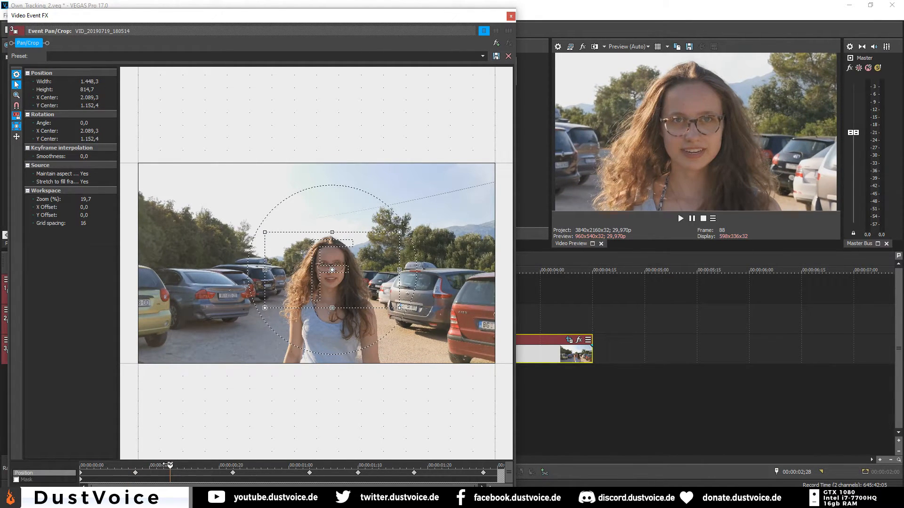
{"action": "left_click_drag", "start_coordinate": [171, 465], "coordinate": [81, 485]}
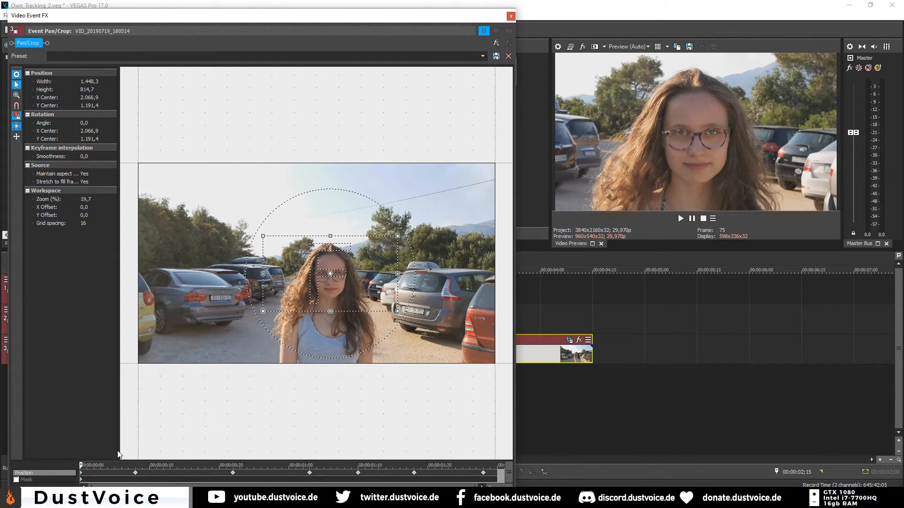
{"action": "left_click", "coordinate": [679, 219]}
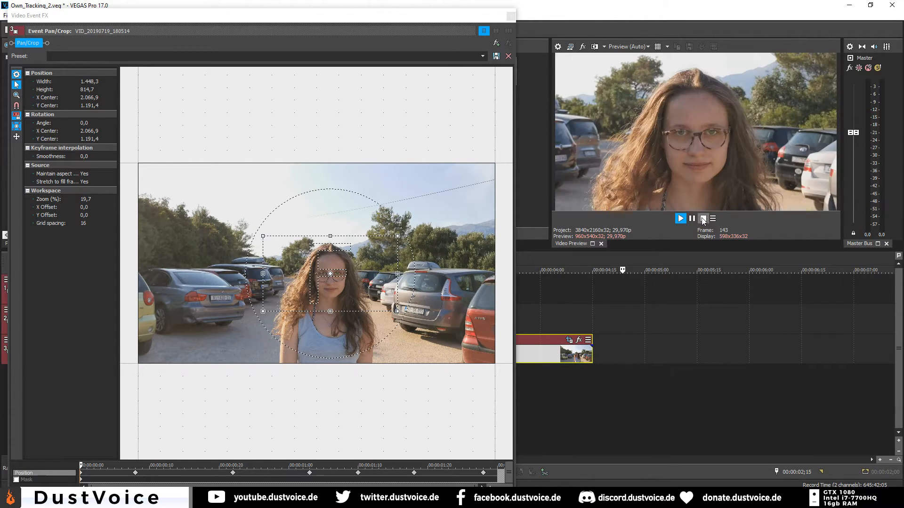
Step: Restore the event's crop to the full 3840 × 2160 frame, delete the remaining Pan/Crop keyframes and close the effect window
{"action": "right_click", "coordinate": [360, 285]}
{"action": "left_click", "coordinate": [377, 296]}
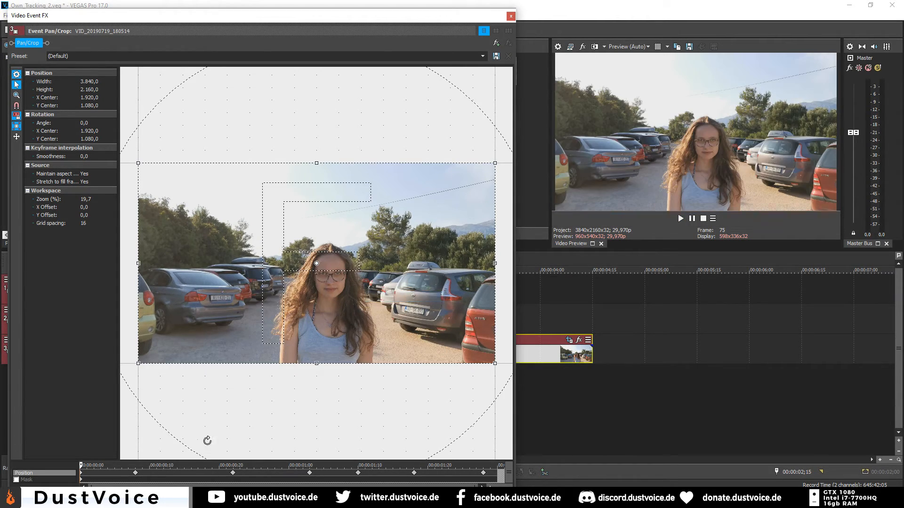
{"action": "left_click", "coordinate": [121, 473]}
{"action": "key", "text": "Delete"}
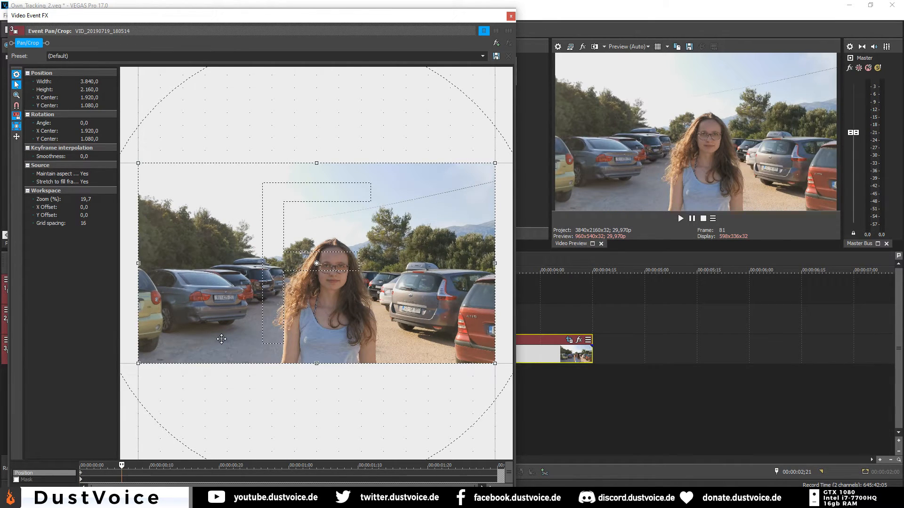
{"action": "left_click_drag", "start_coordinate": [121, 465], "coordinate": [2, 456]}
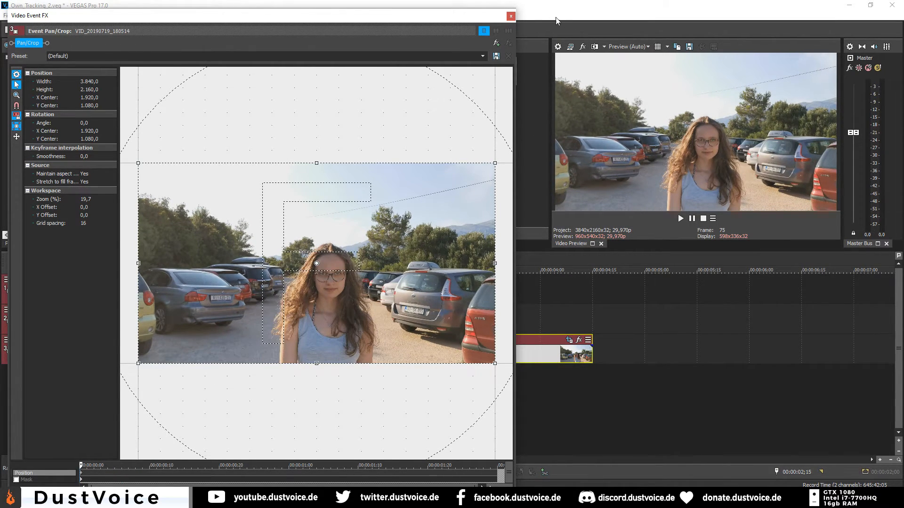
{"action": "left_click", "coordinate": [510, 16]}
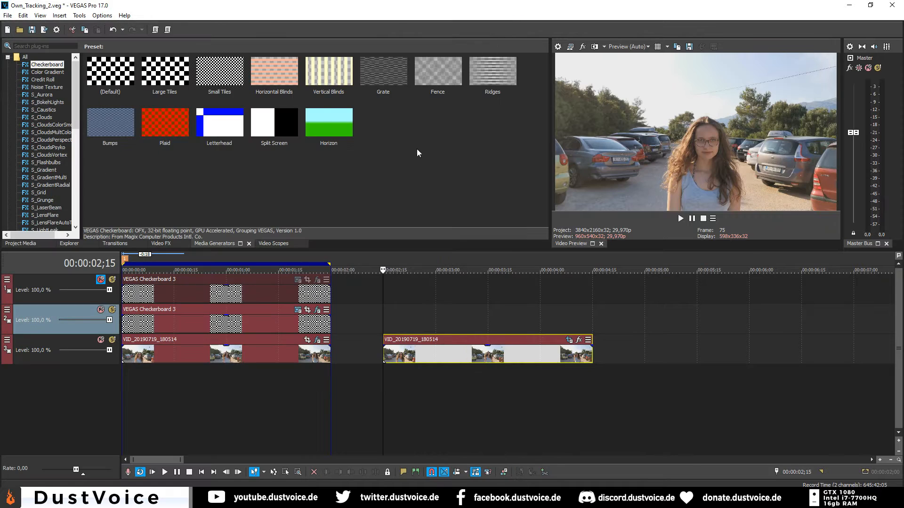
Step: Duplicate the video event at 00:00:02;15 from the third track onto the second track and mute the second track
{"action": "left_click", "coordinate": [382, 375]}
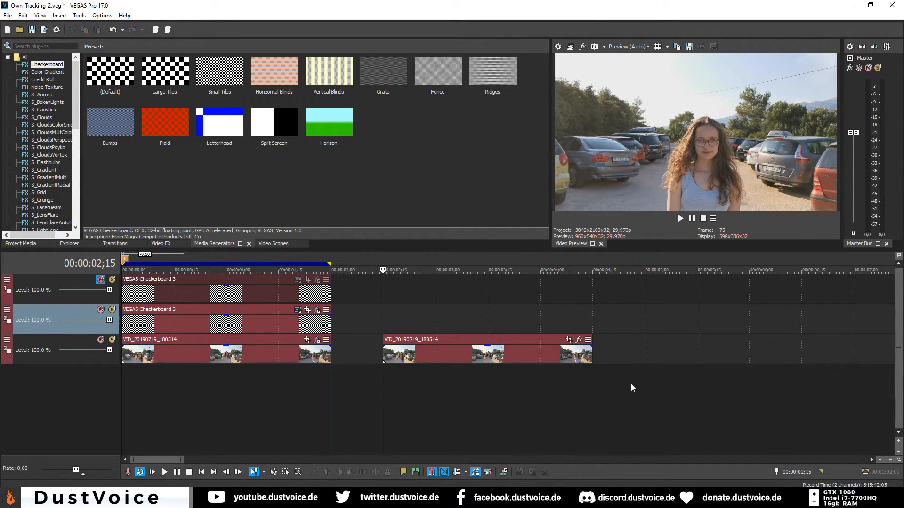
{"action": "left_click_drag", "start_coordinate": [410, 355], "coordinate": [405, 321]}
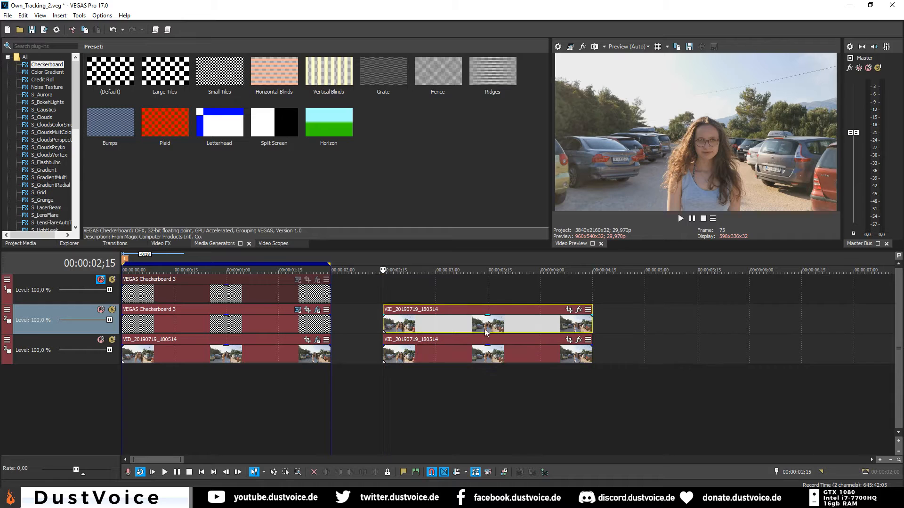
{"action": "left_click", "coordinate": [101, 309]}
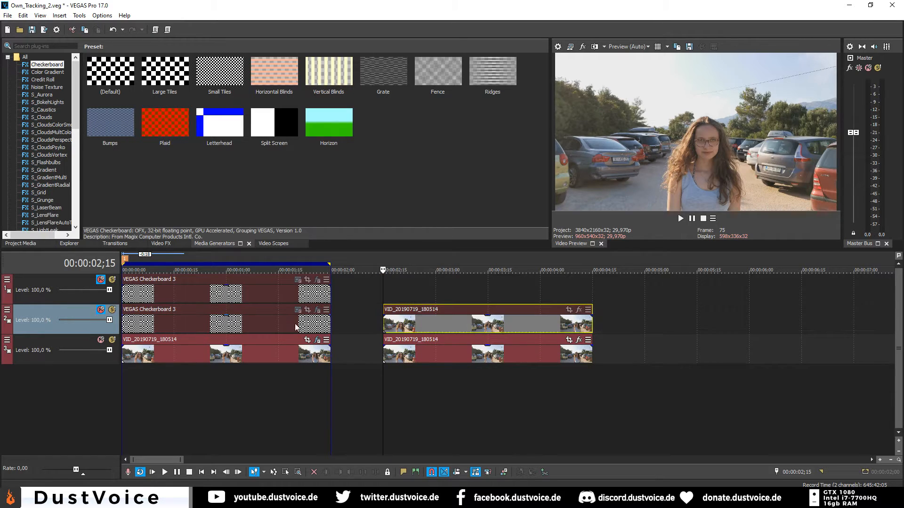
Step: Add the VEGAS Bézier Masking effect to the second video event on the third track
{"action": "left_click", "coordinate": [578, 340]}
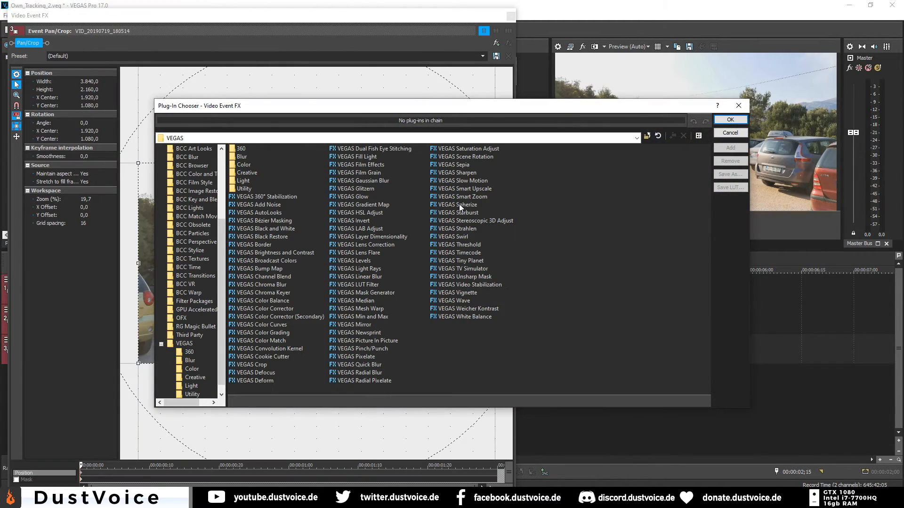
{"action": "double_click", "coordinate": [271, 219]}
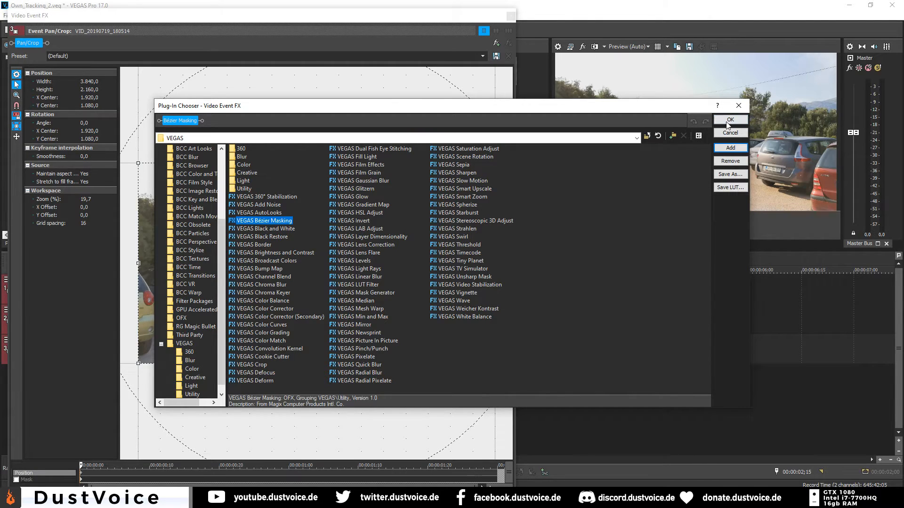
{"action": "left_click", "coordinate": [729, 120]}
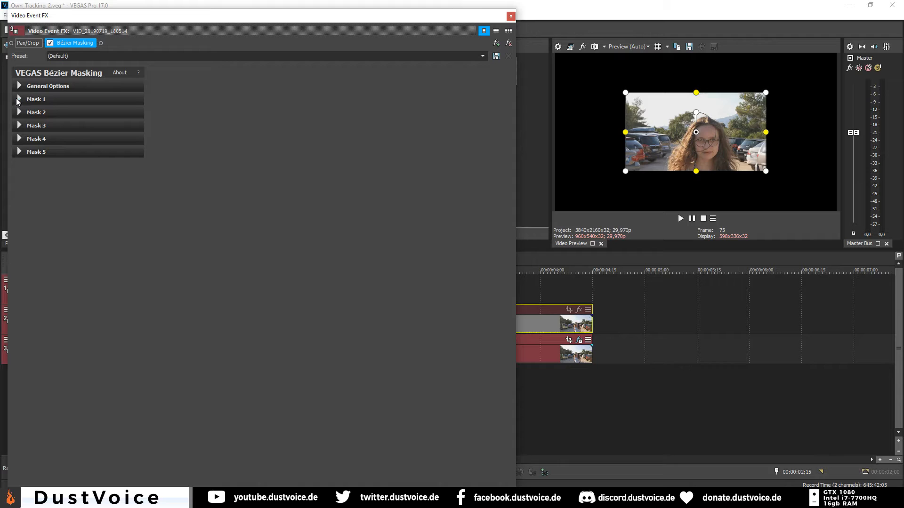
Step: Set the effect's Blend to about 0,517 and fit Mask 1 around the face, about 0,130 wide and 0,242 high at 0,538; 0,438
{"action": "left_click", "coordinate": [18, 100]}
{"action": "left_click", "coordinate": [19, 85]}
{"action": "left_click_drag", "start_coordinate": [55, 129], "coordinate": [93, 135]}
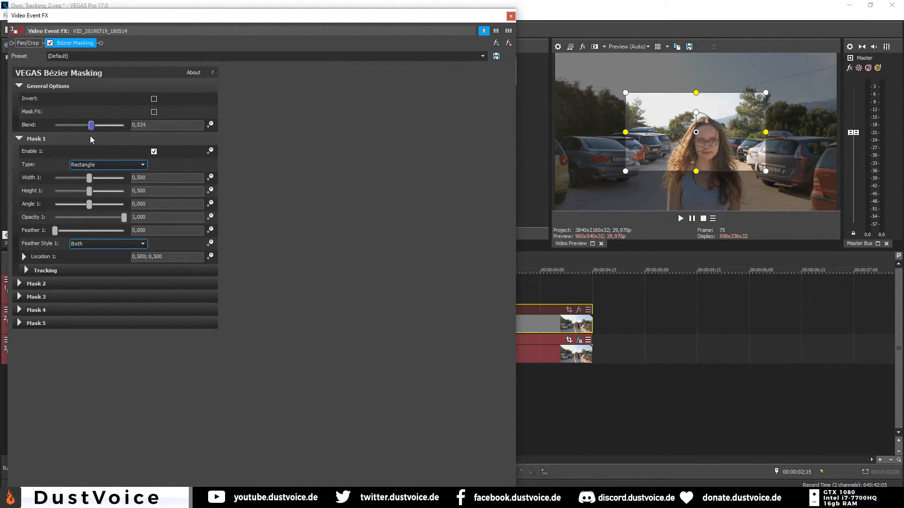
{"action": "left_click_drag", "start_coordinate": [671, 163], "coordinate": [732, 162]}
{"action": "left_click_drag", "start_coordinate": [777, 141], "coordinate": [724, 143]}
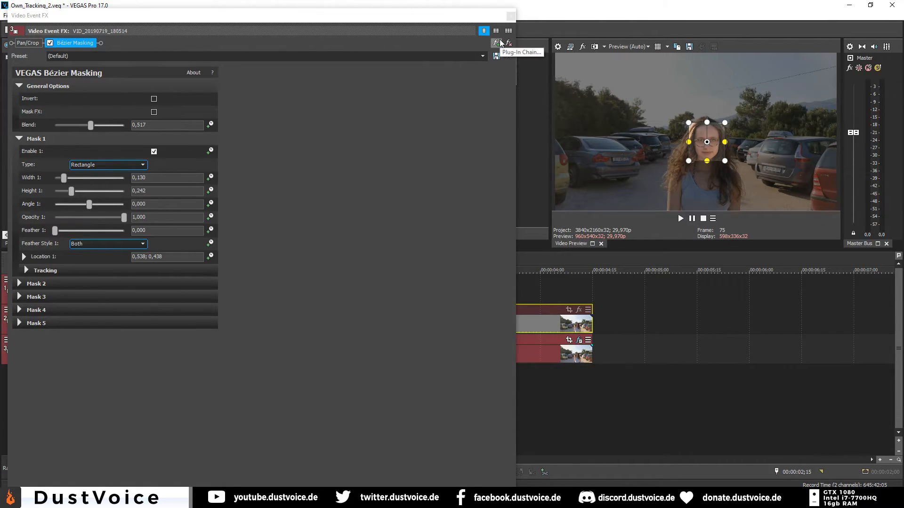
Step: Play the event to compare the static mask with the woman's moving face, then stop playback
{"action": "left_click", "coordinate": [683, 219]}
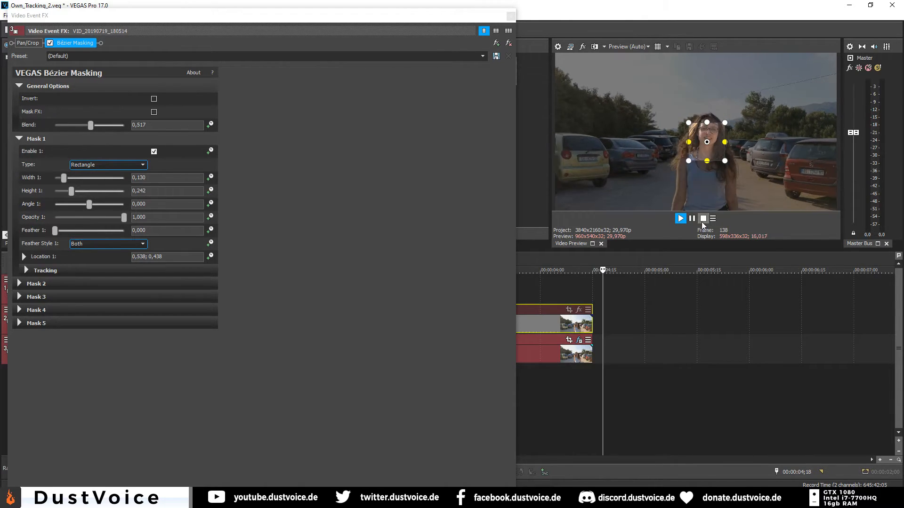
{"action": "left_click", "coordinate": [703, 219]}
{"action": "left_click", "coordinate": [384, 23]}
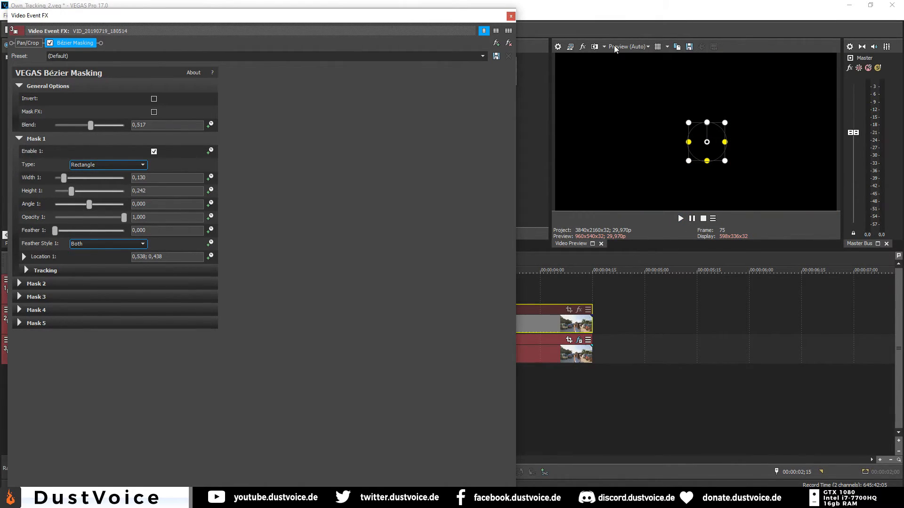
Step: Track Mask 1 through the event with High precision, Shape & Location mode and a keyframe interval of 1
{"action": "left_click_drag", "start_coordinate": [386, 22], "coordinate": [615, 46]}
{"action": "left_click_drag", "start_coordinate": [366, 40], "coordinate": [116, 25]}
{"action": "left_click", "coordinate": [13, 279]}
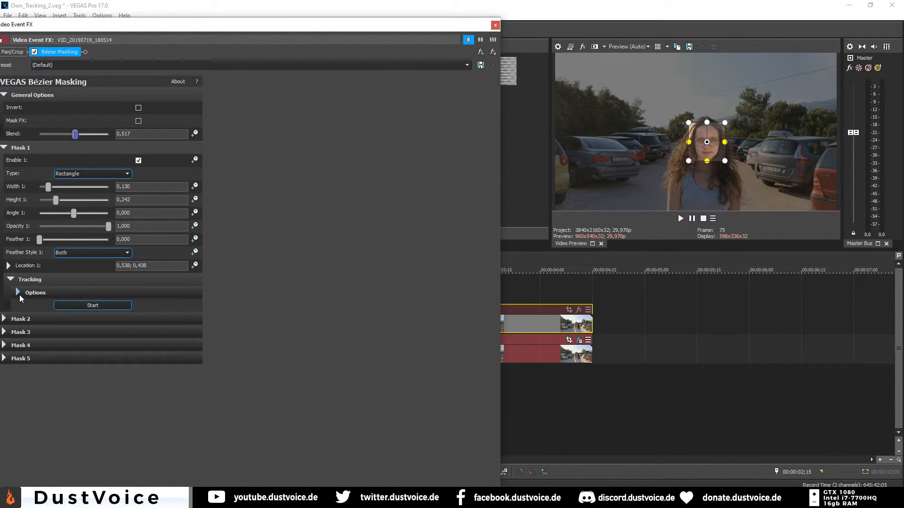
{"action": "left_click", "coordinate": [18, 293]}
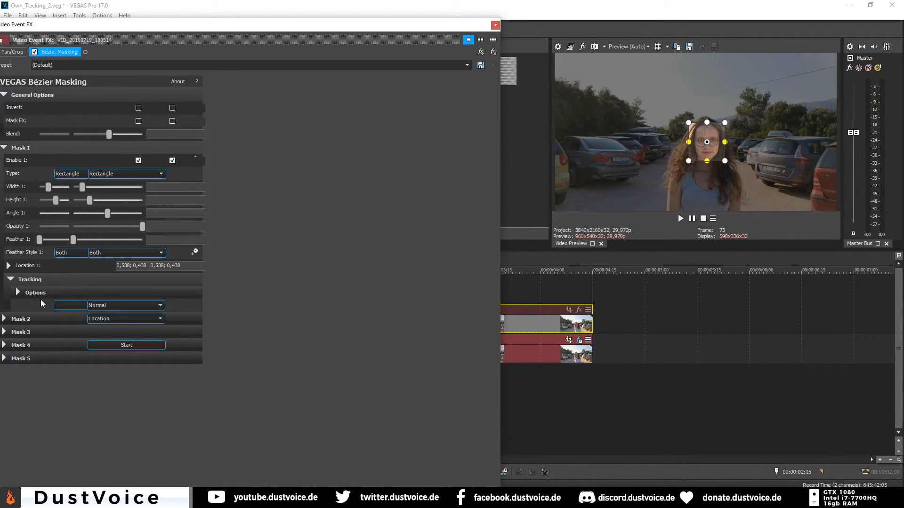
{"action": "left_click", "coordinate": [109, 320]}
{"action": "left_click", "coordinate": [97, 335]}
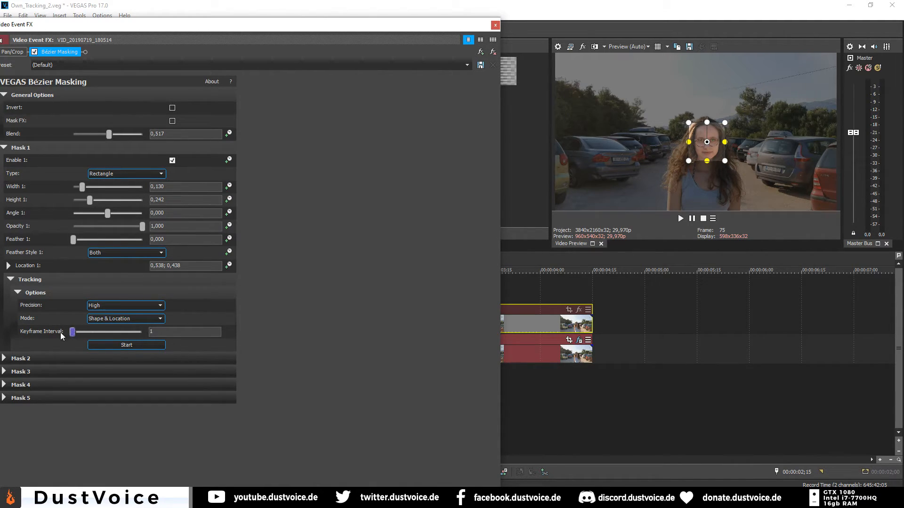
{"action": "left_click", "coordinate": [114, 346]}
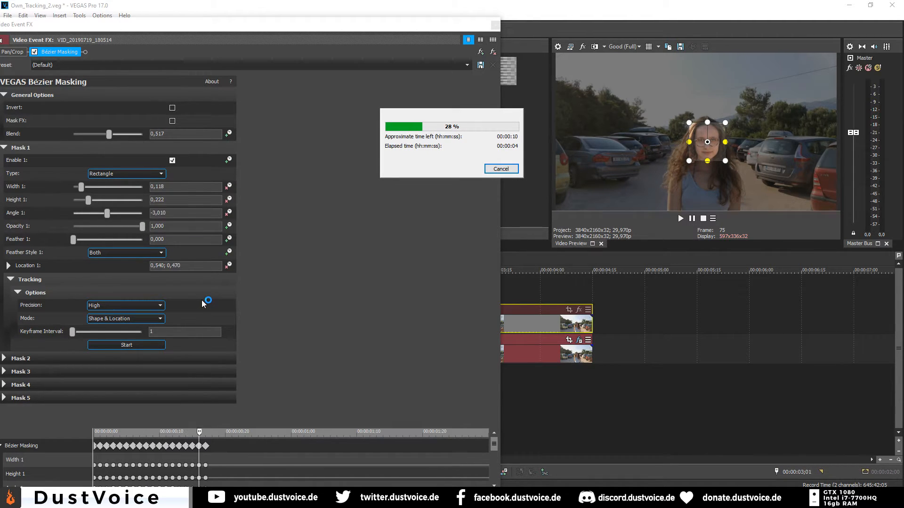
{"action": "key", "text": "Escape"}
{"action": "left_click", "coordinate": [114, 345]}
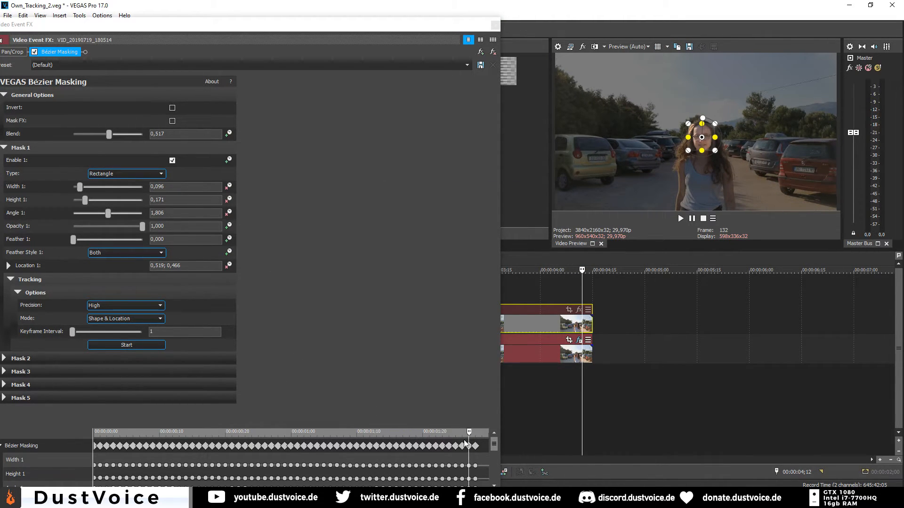
Step: Return to the start of the event and play it to check how the tracked mask follows the face
{"action": "left_click_drag", "start_coordinate": [469, 432], "coordinate": [94, 432]}
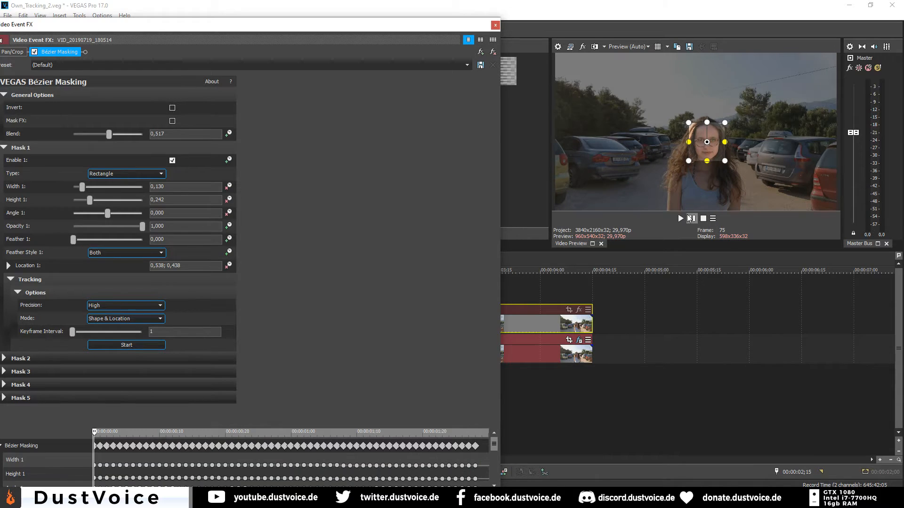
{"action": "left_click", "coordinate": [682, 219]}
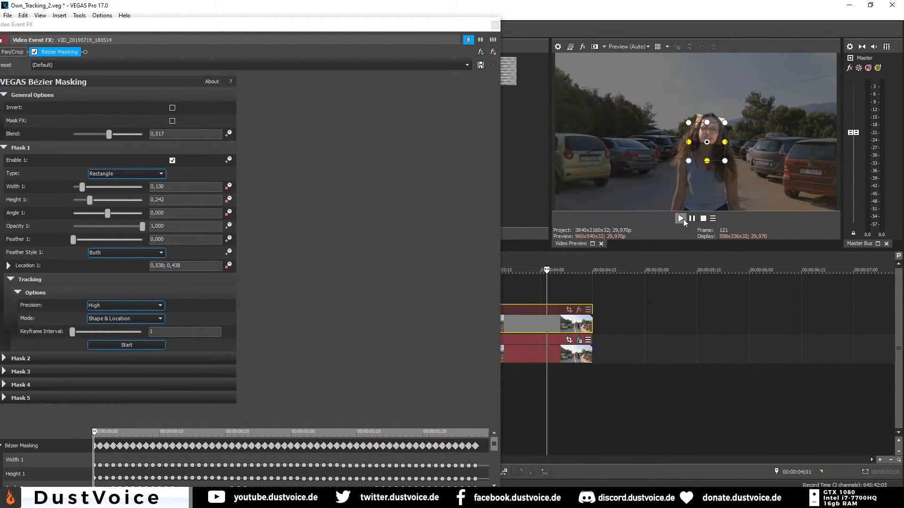
{"action": "left_click", "coordinate": [697, 221]}
{"action": "left_click", "coordinate": [681, 218]}
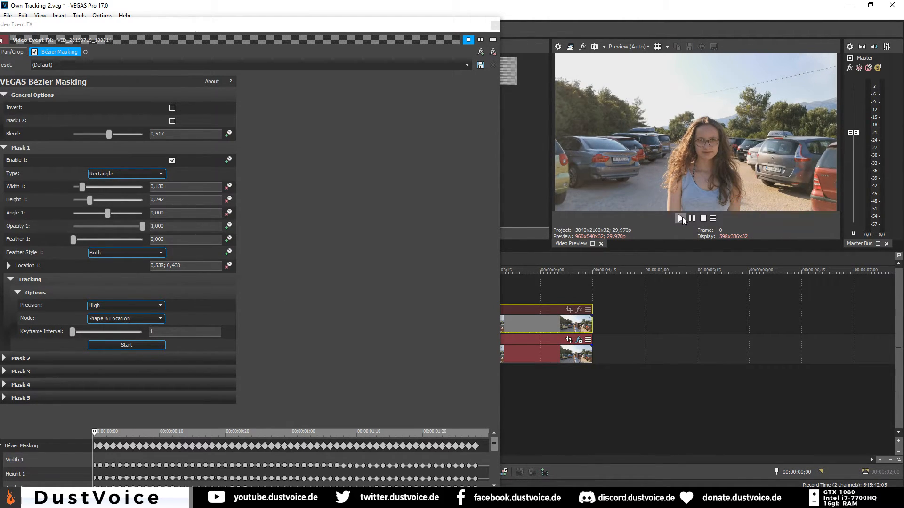
{"action": "left_click", "coordinate": [681, 219]}
{"action": "key", "text": "space"}
Step: Set the loop region over the second video event from 00:00:02;15 to 00:00:04;15 and close the effect window
{"action": "left_click_drag", "start_coordinate": [371, 32], "coordinate": [210, 76]}
{"action": "left_click_drag", "start_coordinate": [391, 383], "coordinate": [592, 380]}
{"action": "left_click_drag", "start_coordinate": [240, 73], "coordinate": [438, 25]}
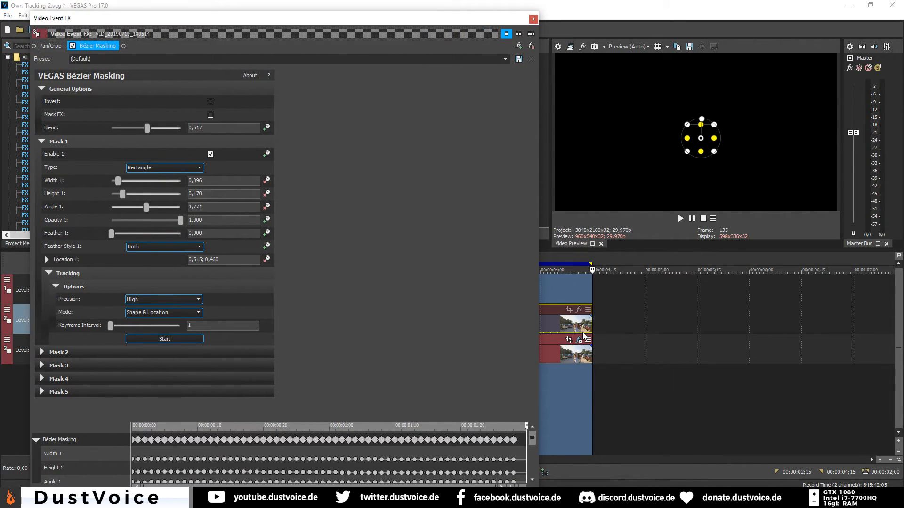
{"action": "left_click", "coordinate": [533, 19]}
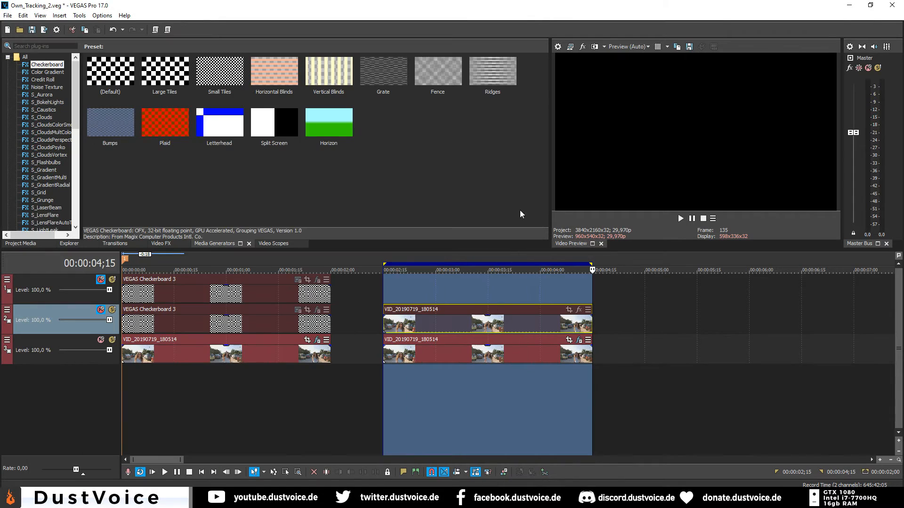
Step: Examine at several points of the second event pair how the tracked mask area sits on the woman's face
{"action": "left_click", "coordinate": [384, 376]}
{"action": "left_click", "coordinate": [412, 325]}
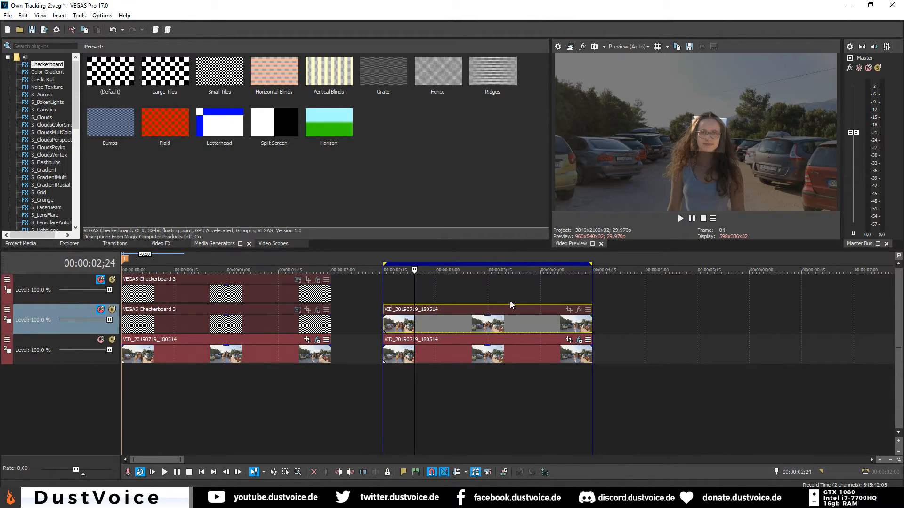
{"action": "left_click", "coordinate": [471, 377]}
{"action": "left_click", "coordinate": [523, 387]}
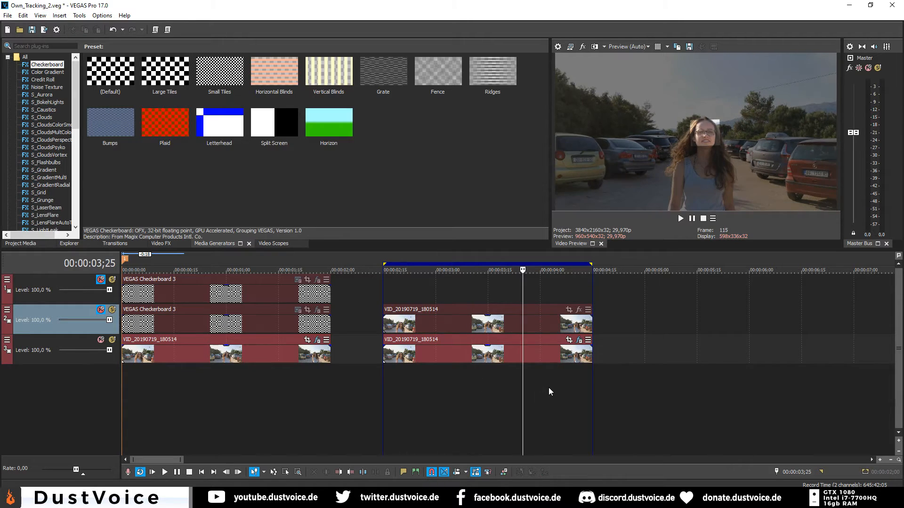
Step: Return to 00:00:02;15, unmute track 2, and crop its event around the face to about 1.228,8 × 691,2 in Event Pan/Crop
{"action": "left_click", "coordinate": [382, 382]}
{"action": "left_click", "coordinate": [102, 309]}
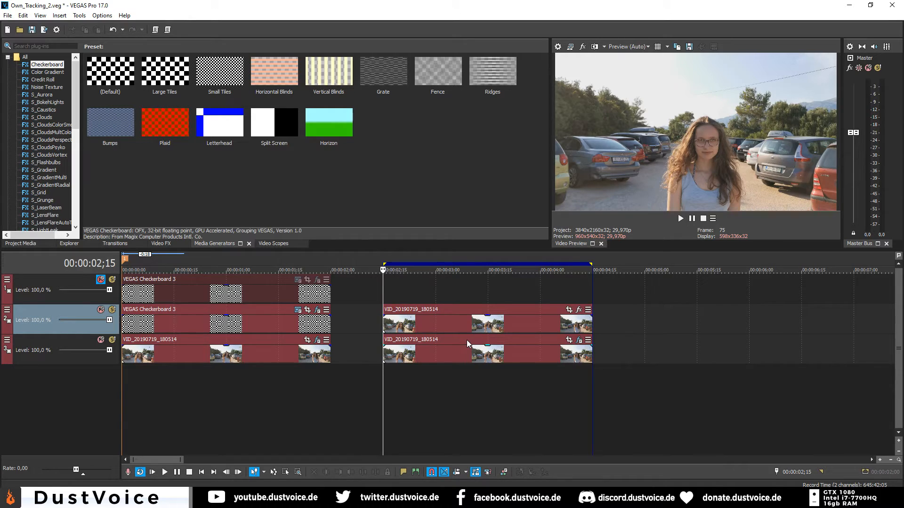
{"action": "left_click", "coordinate": [569, 309]}
{"action": "left_click_drag", "start_coordinate": [519, 366], "coordinate": [391, 293]}
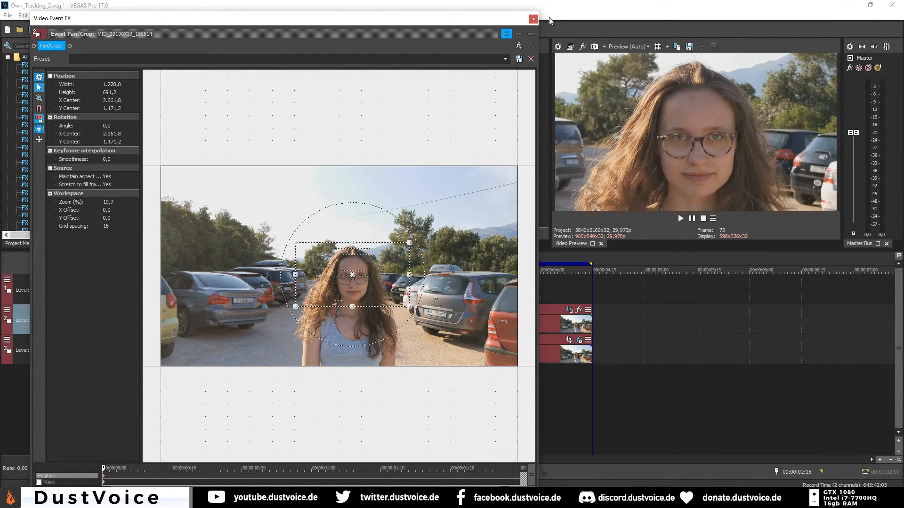
{"action": "left_click", "coordinate": [534, 19]}
Step: Select both events of the second pair and inspect the crop frame of the track 2 event in Event Pan/Crop
{"action": "left_click", "coordinate": [393, 354]}
{"action": "left_click", "coordinate": [393, 325], "text": "ctrl"}
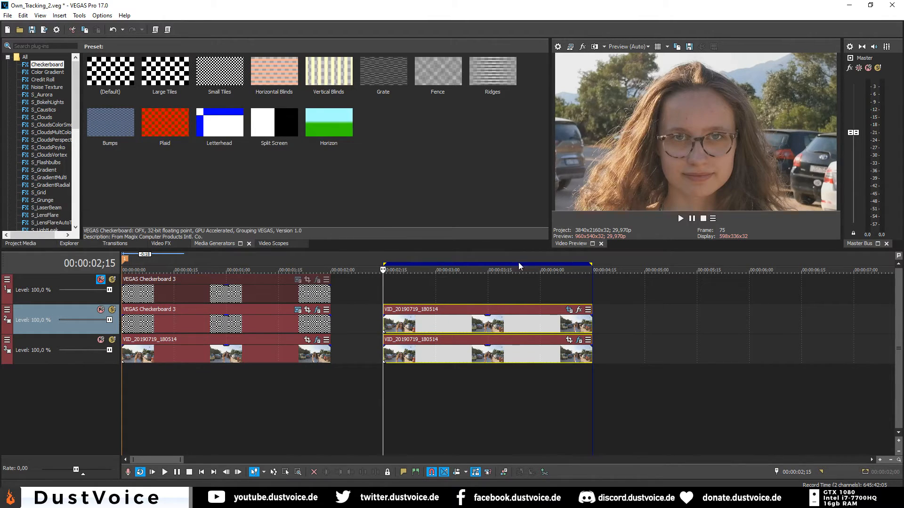
{"action": "left_click", "coordinate": [569, 311]}
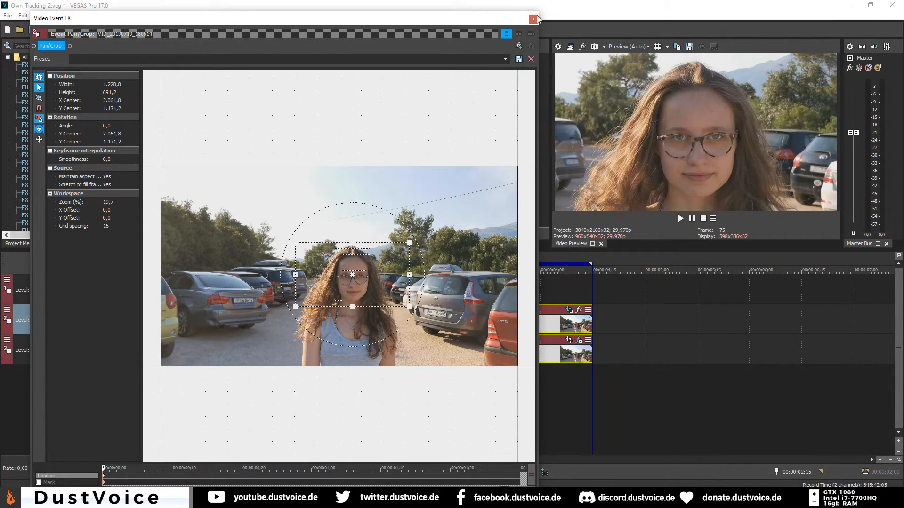
{"action": "left_click", "coordinate": [536, 19]}
Step: Try the Copy Mask to Crop Center script with Mask 1, copying from the cursor onwards, and play the result
{"action": "left_click", "coordinate": [101, 15]}
{"action": "mouse_move", "coordinate": [81, 17]}
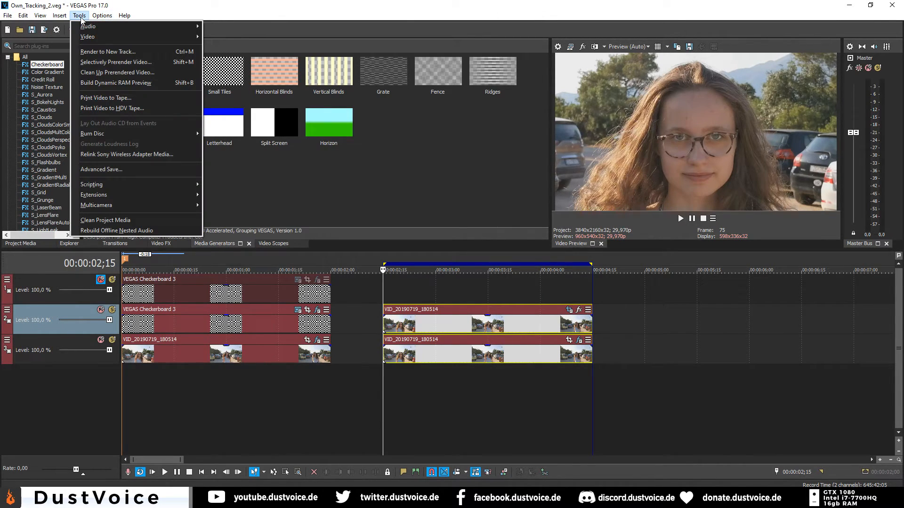
{"action": "left_click", "coordinate": [78, 15]}
{"action": "left_click", "coordinate": [77, 16]}
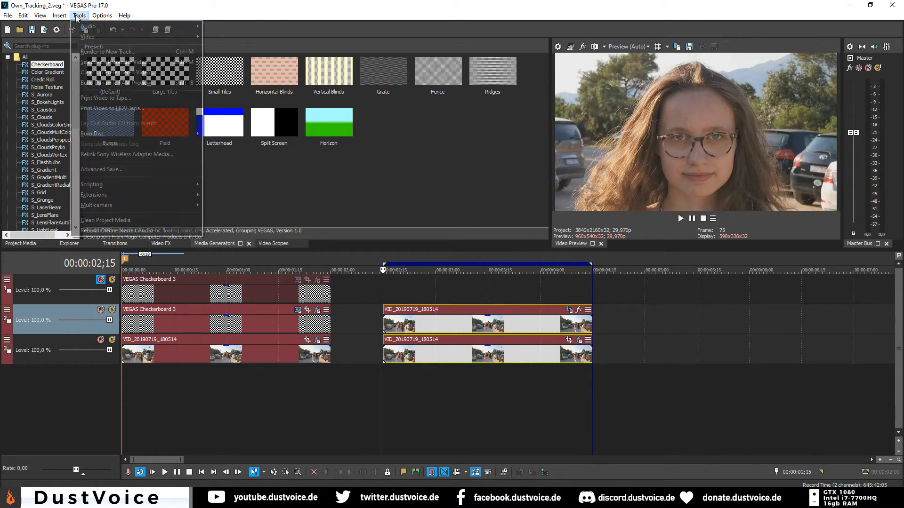
{"action": "mouse_move", "coordinate": [117, 183]}
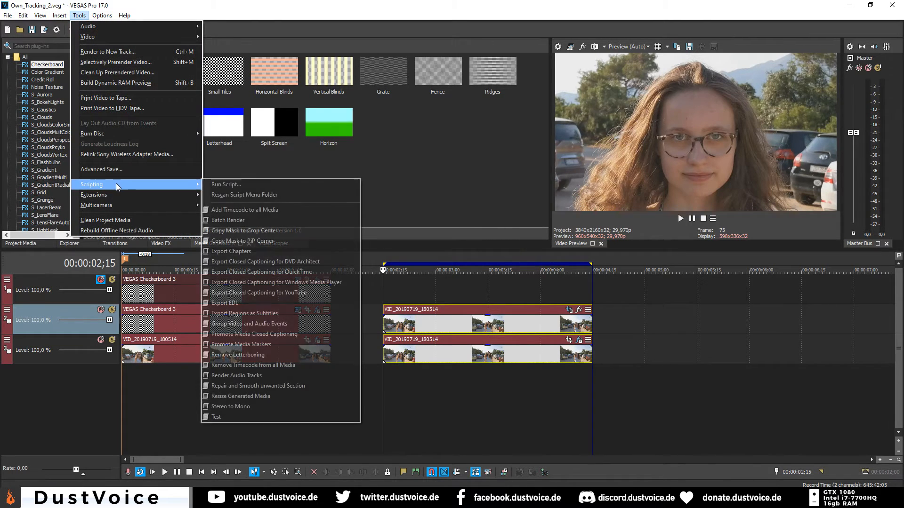
{"action": "left_click", "coordinate": [277, 231]}
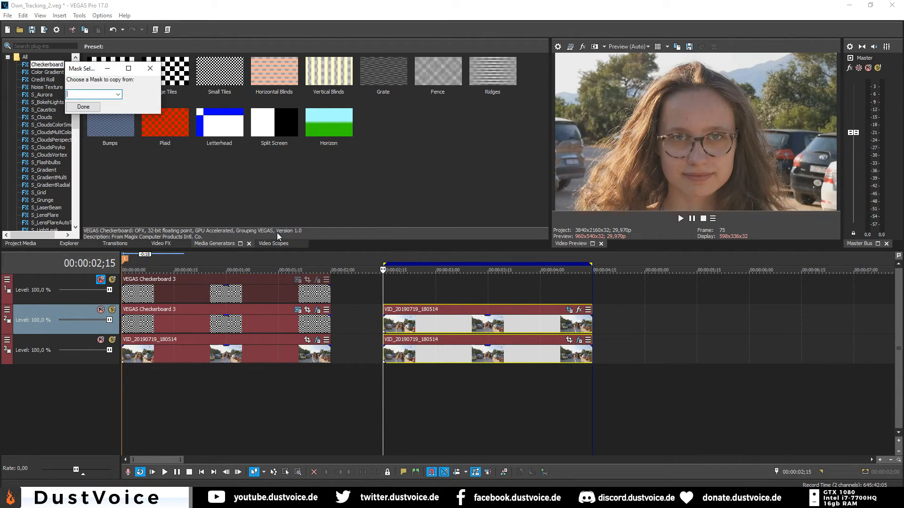
{"action": "left_click", "coordinate": [119, 95]}
{"action": "left_click", "coordinate": [105, 102]}
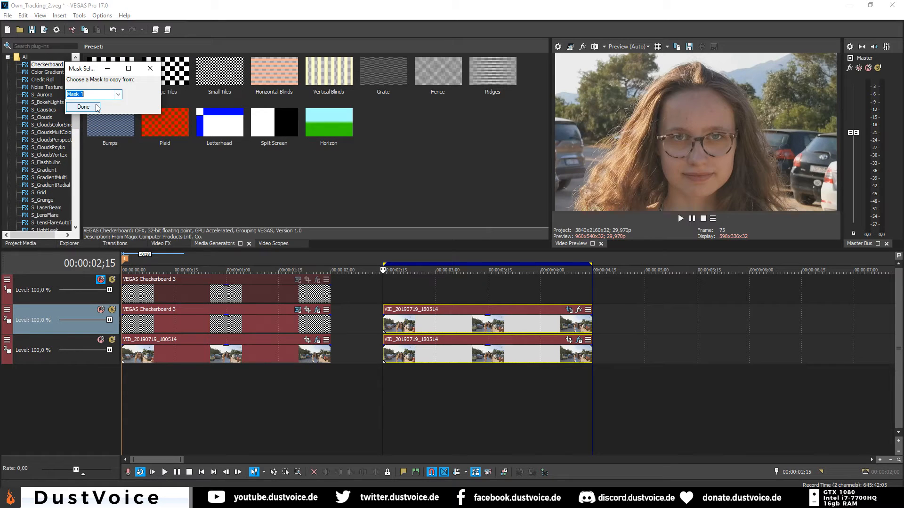
{"action": "left_click", "coordinate": [84, 107]}
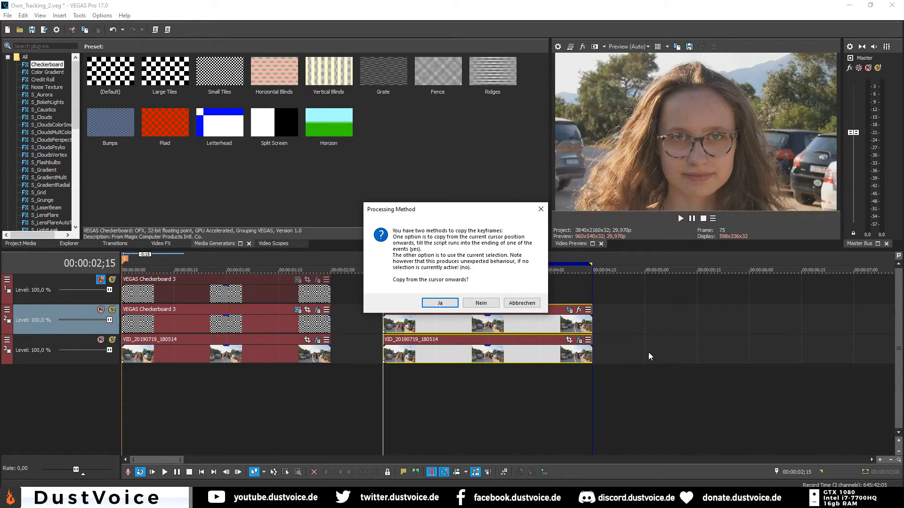
{"action": "left_click", "coordinate": [450, 302]}
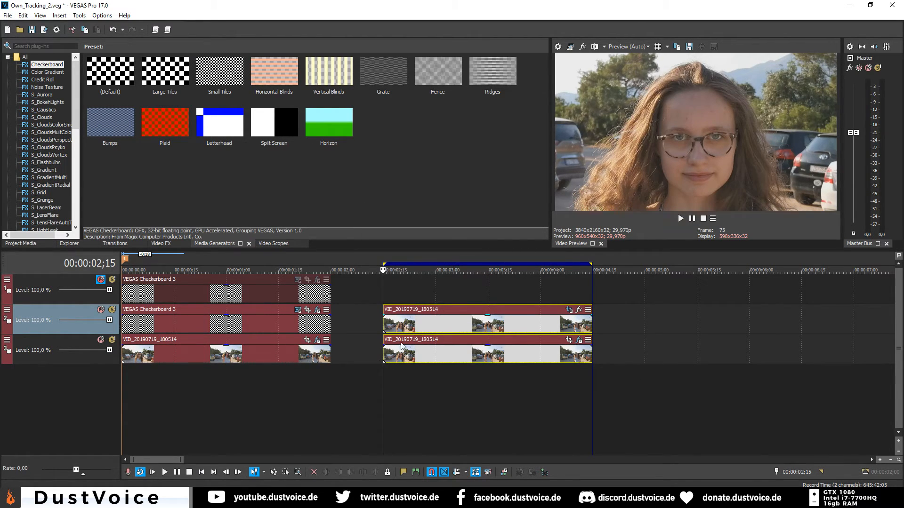
{"action": "key", "text": "space"}
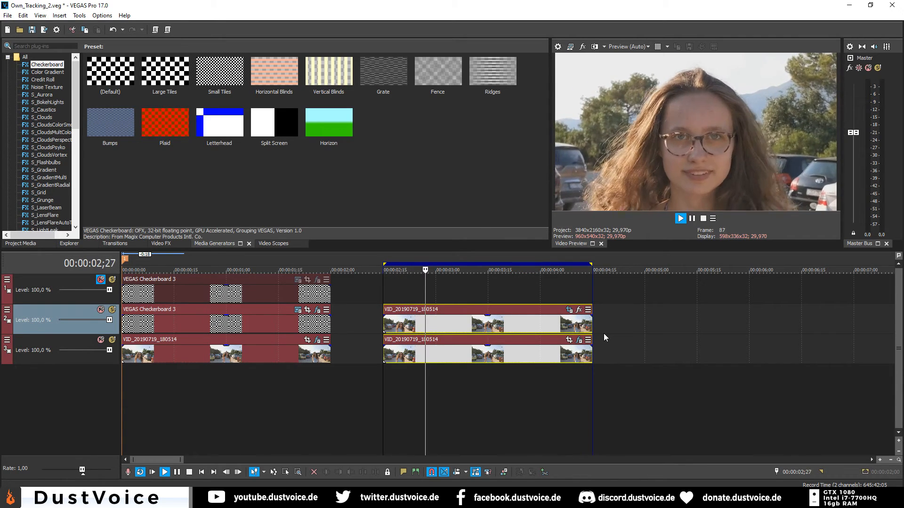
{"action": "key", "text": "space"}
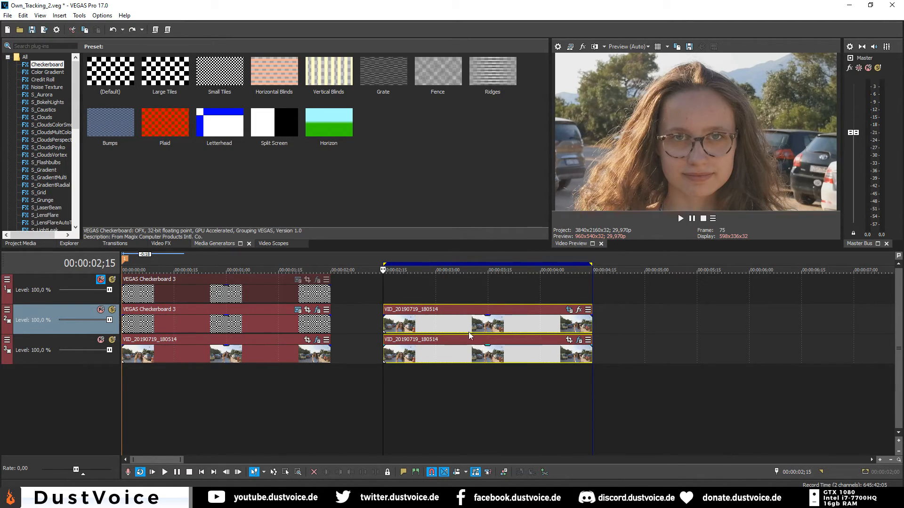
Step: Add a Pan/Crop keyframe at 00:00:04;14 on the track 2 event with the crop reduced to about 598,6 × 336,7, undoing a misplaced crop move
{"action": "left_click", "coordinate": [569, 310]}
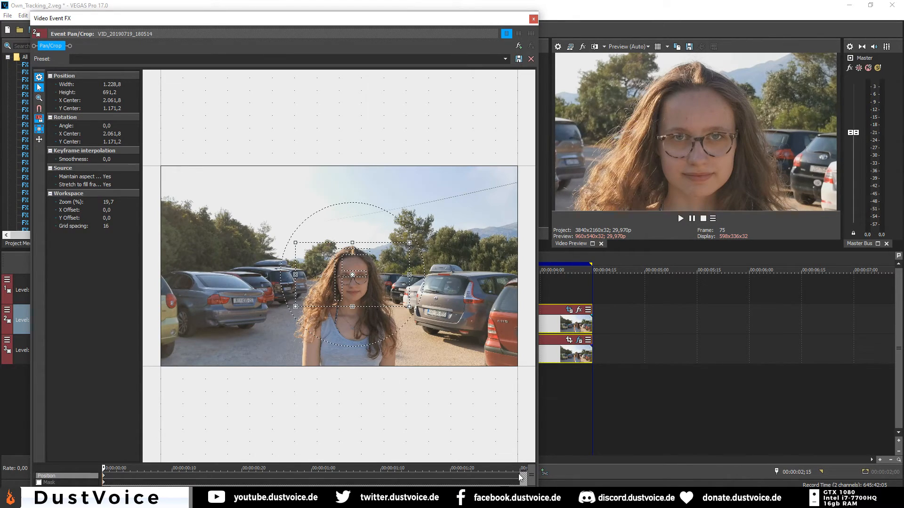
{"action": "left_click", "coordinate": [518, 473]}
{"action": "left_click_drag", "start_coordinate": [366, 290], "coordinate": [360, 296]}
{"action": "left_click_drag", "start_coordinate": [519, 467], "coordinate": [513, 469]}
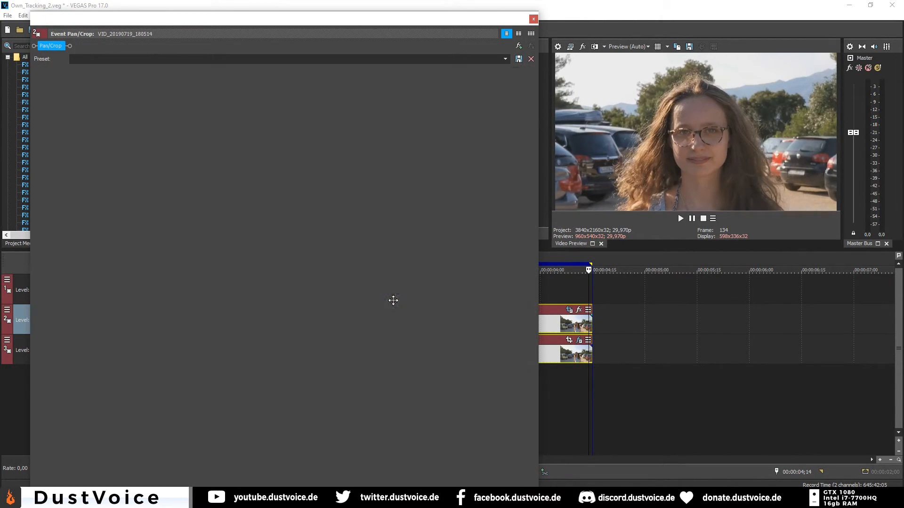
{"action": "key", "text": "ctrl+z"}
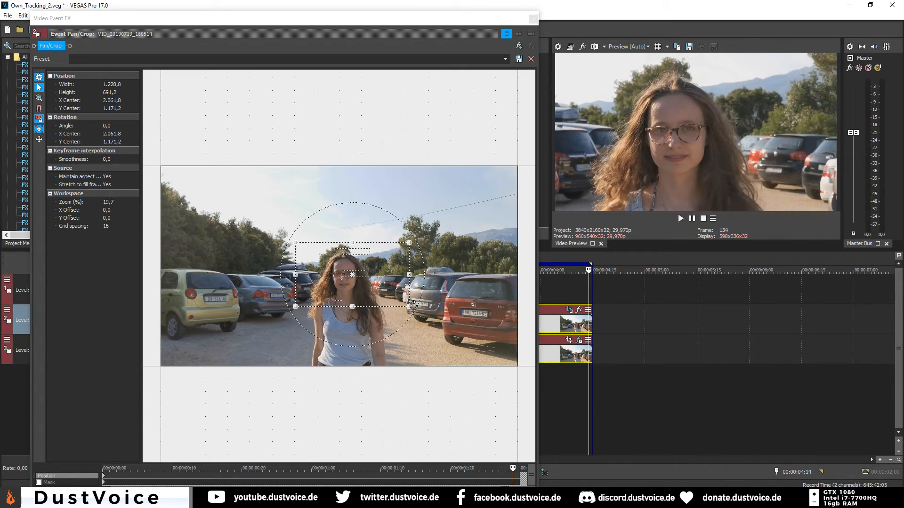
{"action": "left_click_drag", "start_coordinate": [409, 306], "coordinate": [381, 290]}
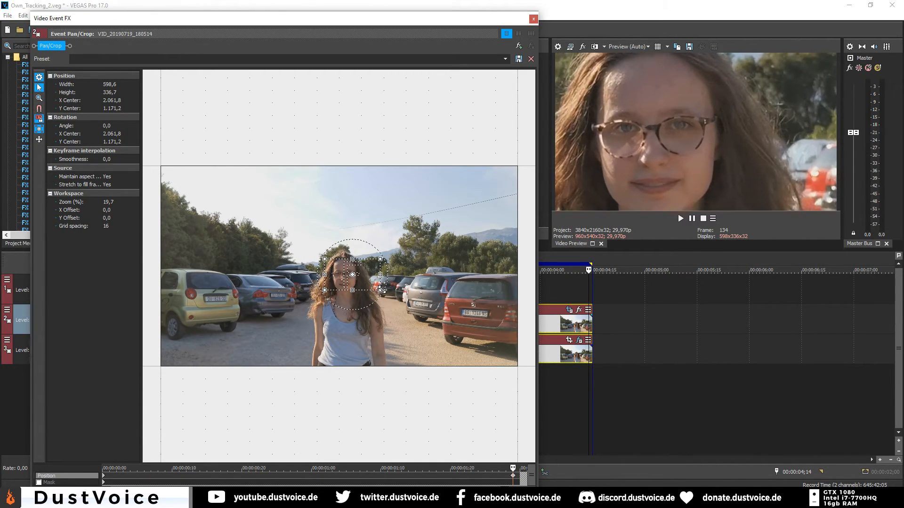
{"action": "left_click", "coordinate": [532, 18]}
Step: Select both events at 00:00:02;15, try Copy Mask to Crop Center again with Mask 1 from the cursor onwards, and play the result
{"action": "left_click", "coordinate": [382, 325]}
{"action": "left_click", "coordinate": [385, 325]}
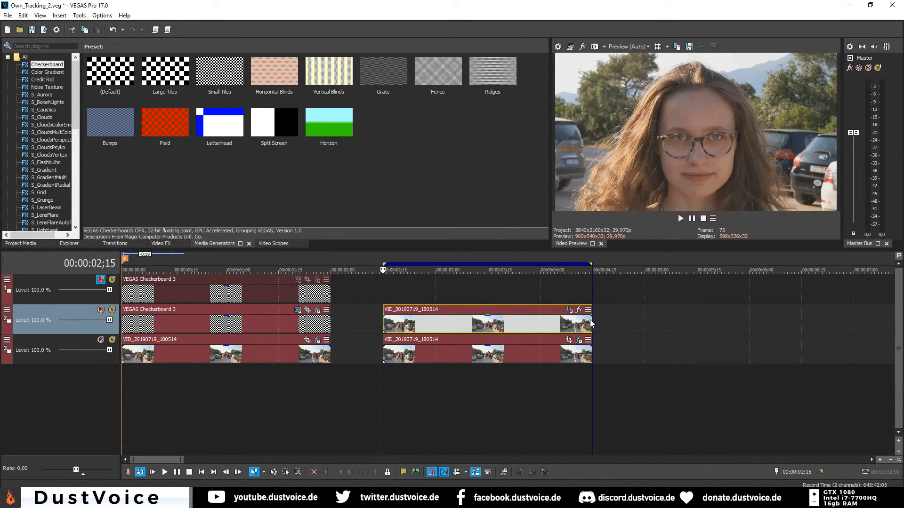
{"action": "left_click", "coordinate": [396, 356], "text": "ctrl"}
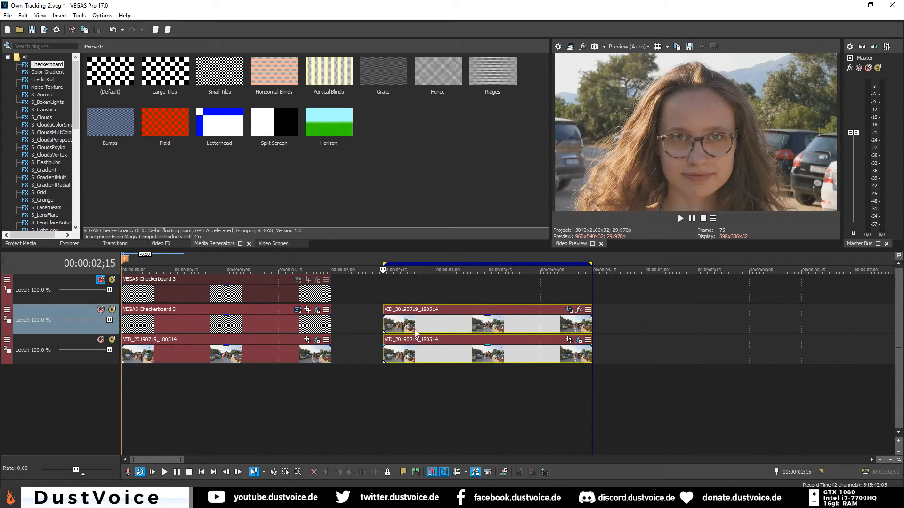
{"action": "left_click", "coordinate": [75, 15]}
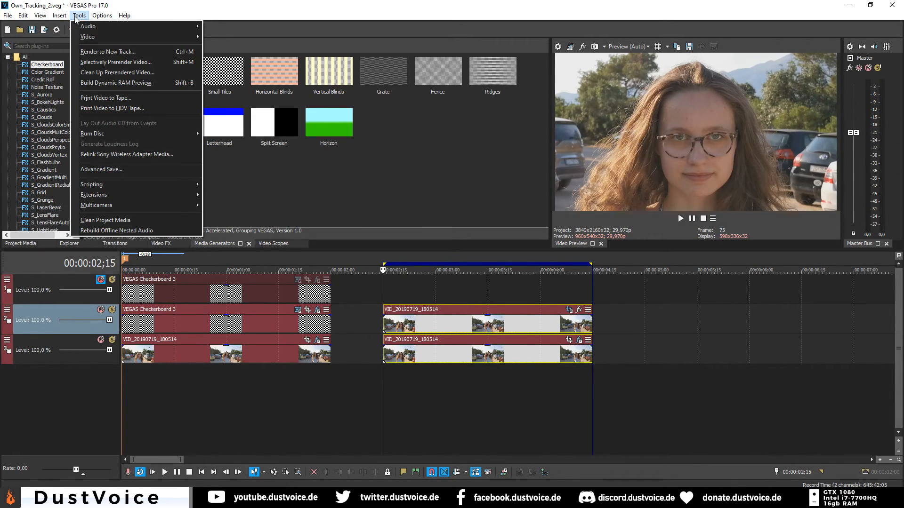
{"action": "mouse_move", "coordinate": [141, 184]}
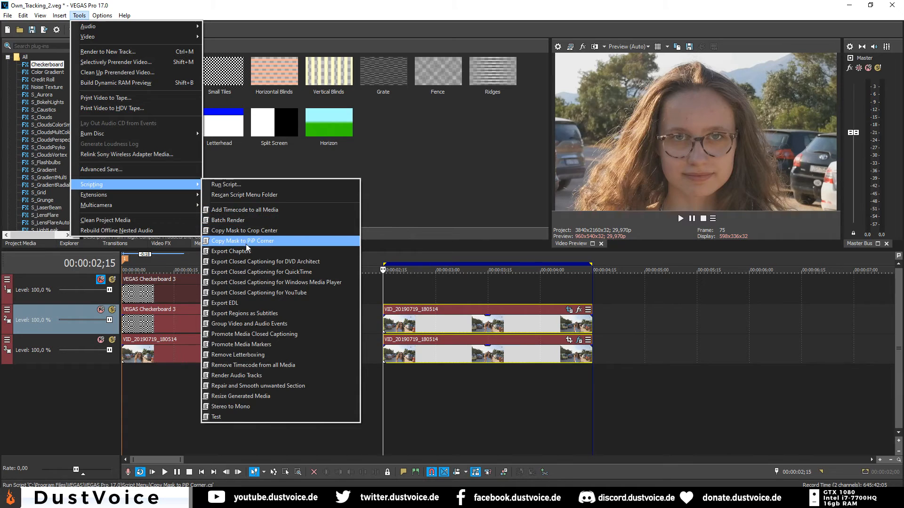
{"action": "left_click", "coordinate": [281, 231]}
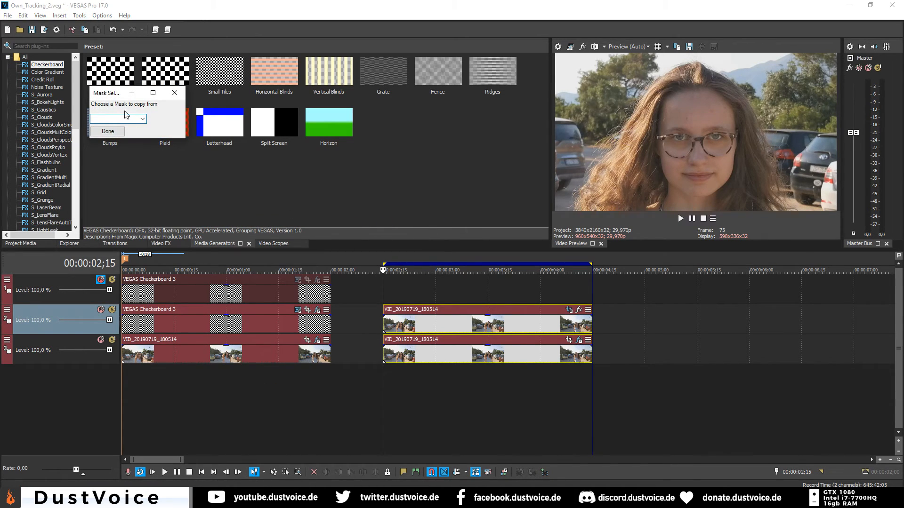
{"action": "left_click", "coordinate": [144, 121]}
{"action": "left_click", "coordinate": [94, 135]}
{"action": "left_click", "coordinate": [94, 134]}
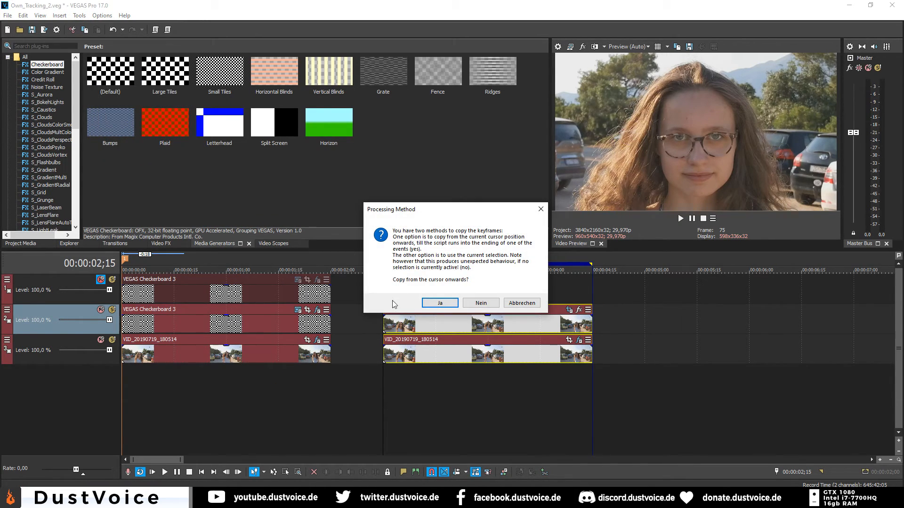
{"action": "left_click", "coordinate": [439, 303]}
{"action": "key", "text": "space"}
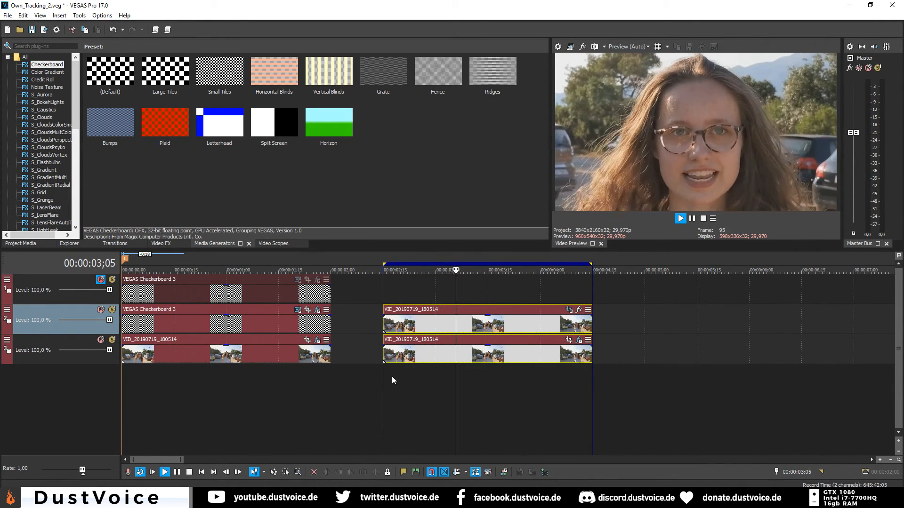
{"action": "key", "text": "space"}
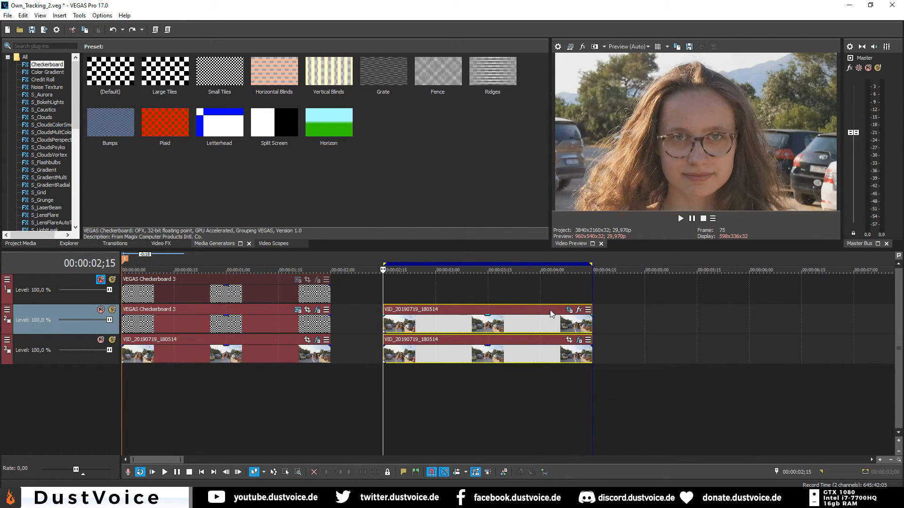
Step: Add a Pan/Crop zoom keyframe at 00:00:04;14 on the track 2 event with the crop reduced to about 580,6 × 326,6
{"action": "left_click", "coordinate": [569, 310]}
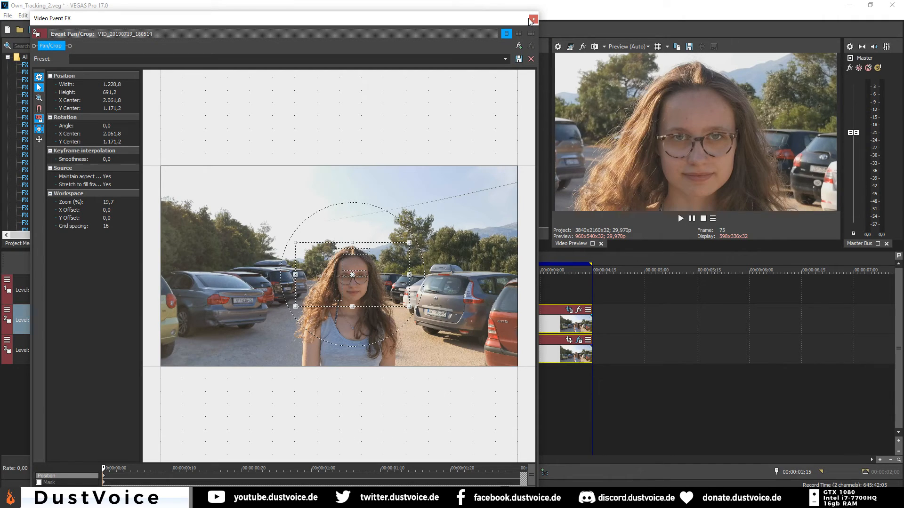
{"action": "left_click", "coordinate": [509, 475]}
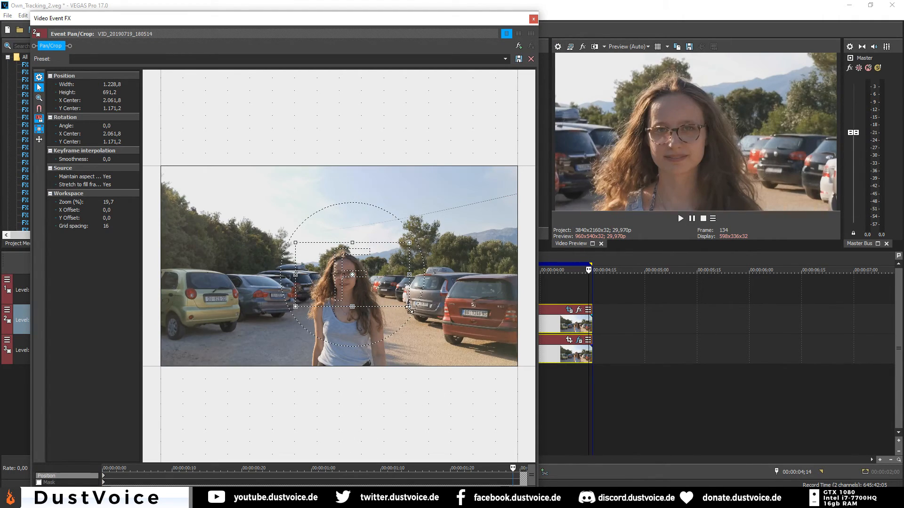
{"action": "left_click_drag", "start_coordinate": [410, 307], "coordinate": [377, 288]}
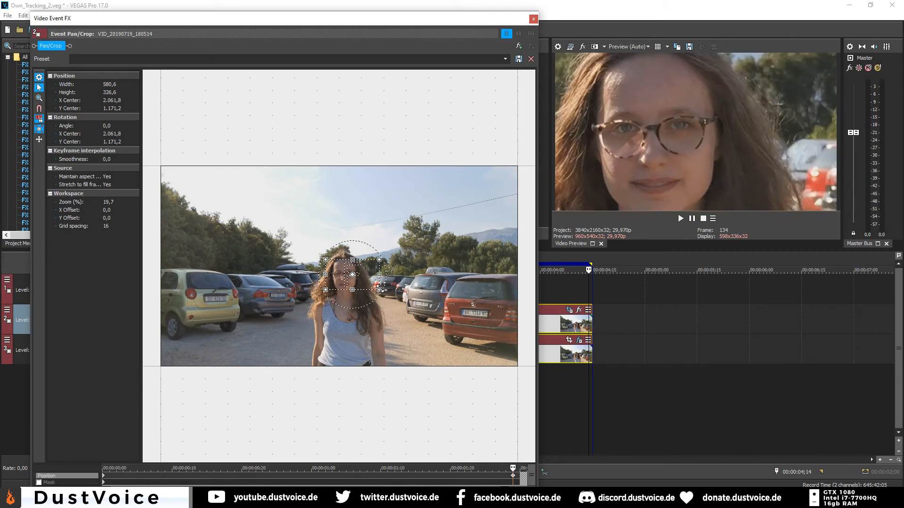
{"action": "left_click", "coordinate": [533, 19]}
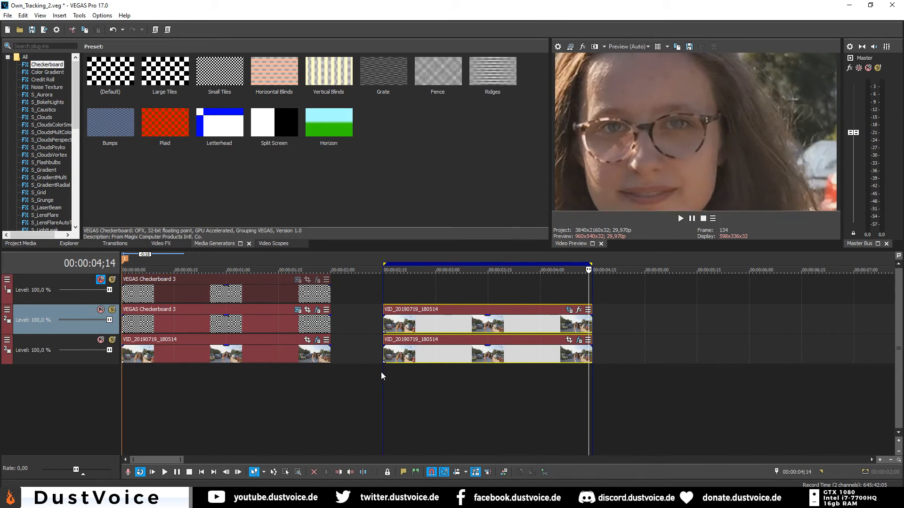
Step: Run Copy Mask to Crop Center on both events from 00:00:02;15, using Mask 1 and copying from the cursor onwards
{"action": "left_click", "coordinate": [383, 371]}
{"action": "left_click", "coordinate": [394, 349]}
{"action": "left_click", "coordinate": [394, 314], "text": "ctrl"}
{"action": "left_click", "coordinate": [78, 16]}
{"action": "mouse_move", "coordinate": [115, 179]}
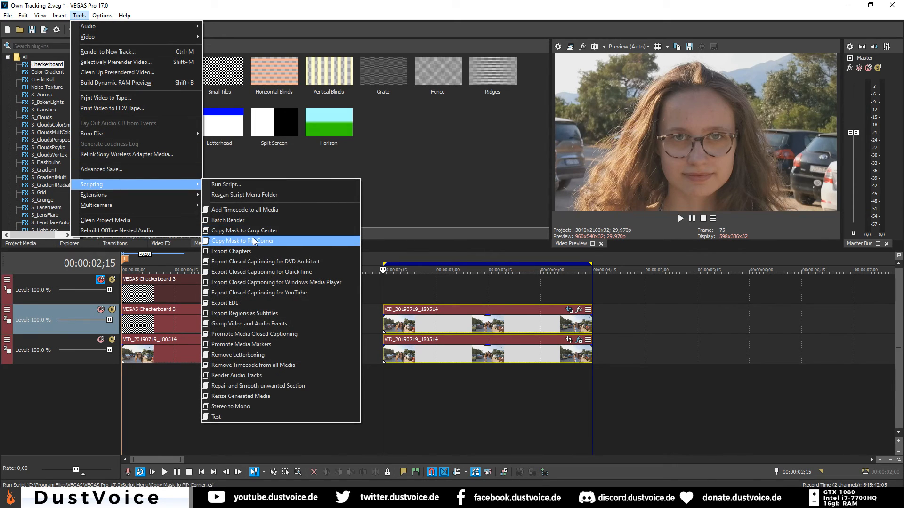
{"action": "left_click", "coordinate": [288, 234]}
{"action": "left_click", "coordinate": [167, 144]}
{"action": "left_click", "coordinate": [142, 152]}
{"action": "left_click", "coordinate": [133, 156]}
{"action": "left_click", "coordinate": [429, 305]}
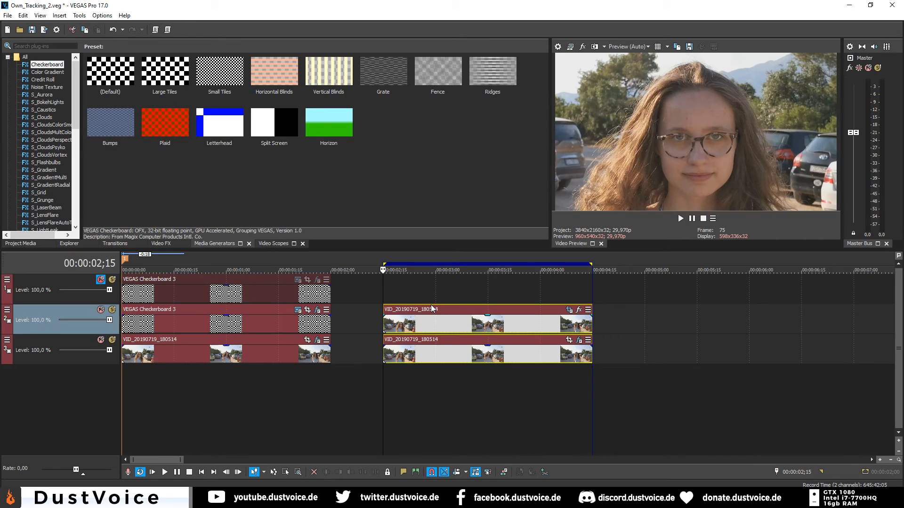
Step: Play the loop to check how the zooming crop follows the face, then open the track 2 event's Pan/Crop keyframes
{"action": "key", "text": "space"}
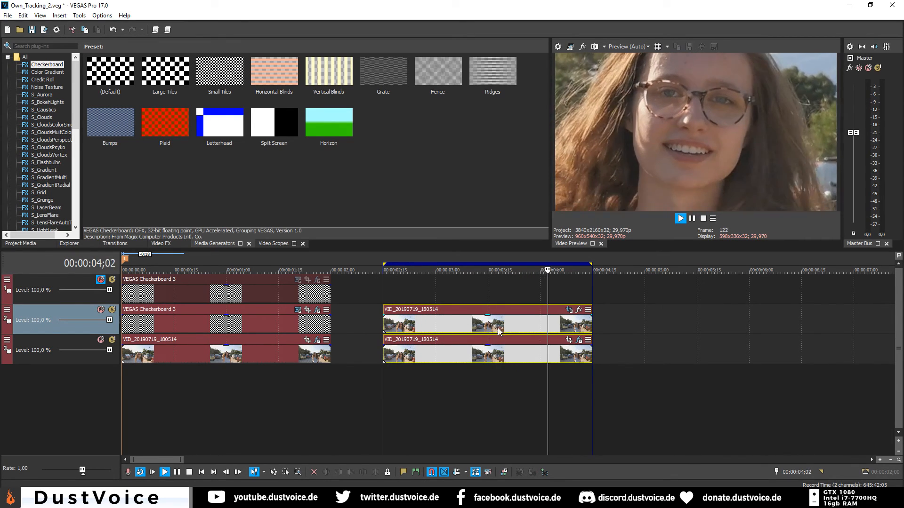
{"action": "key", "text": "space"}
{"action": "left_click", "coordinate": [569, 310]}
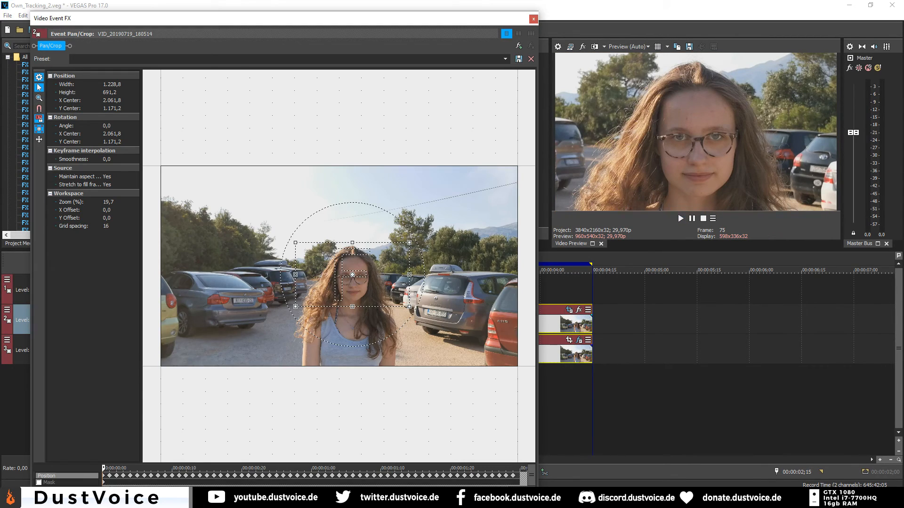
Step: Scrub through the track 2 event's Pan/Crop keyframes to examine how the crop follows the face, then close the Pan/Crop window
{"action": "key", "text": "space"}
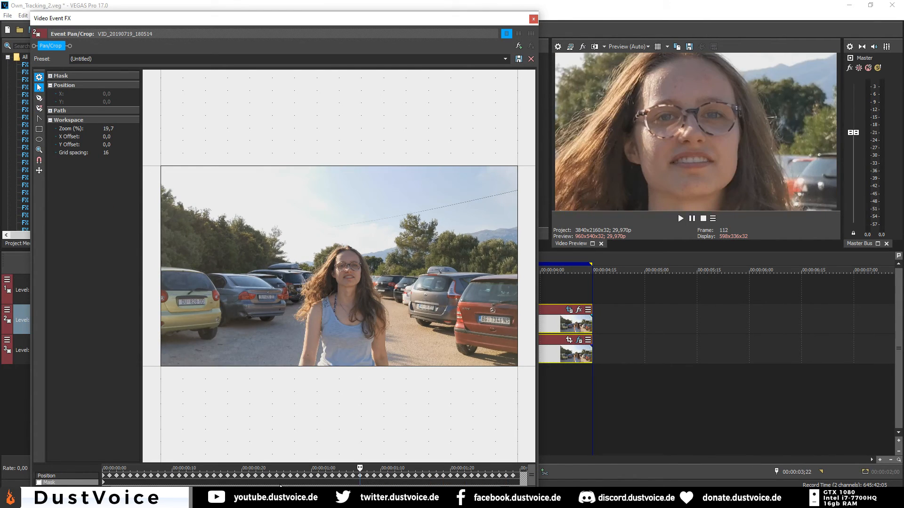
{"action": "left_click", "coordinate": [166, 482]}
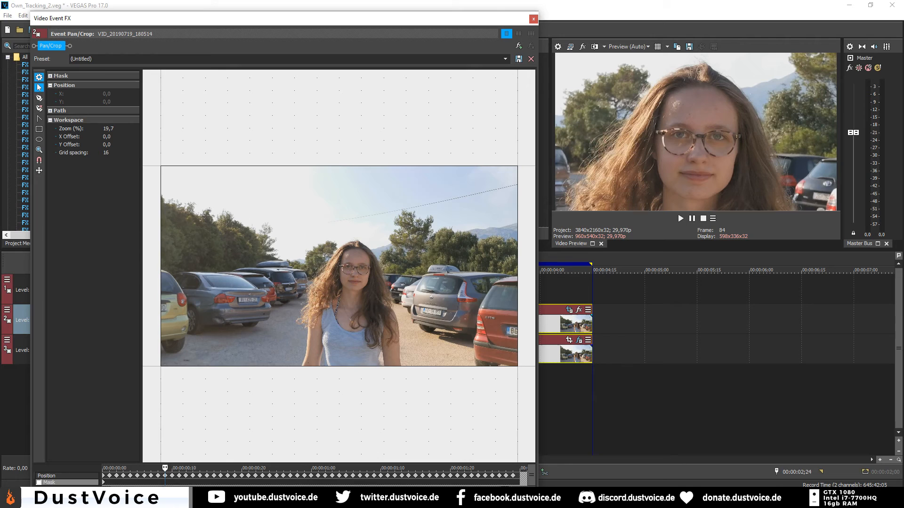
{"action": "left_click", "coordinate": [342, 482]}
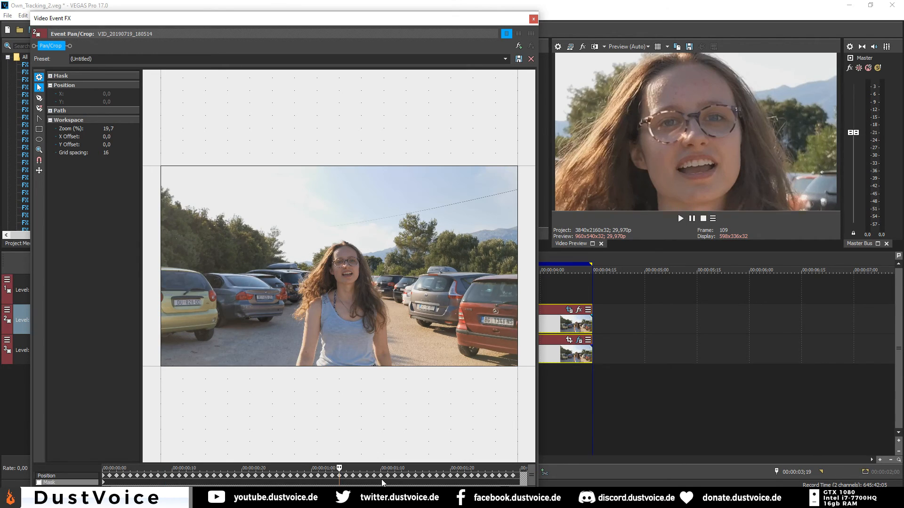
{"action": "left_click", "coordinate": [382, 481]}
{"action": "left_click", "coordinate": [415, 482]}
{"action": "left_click", "coordinate": [442, 483]}
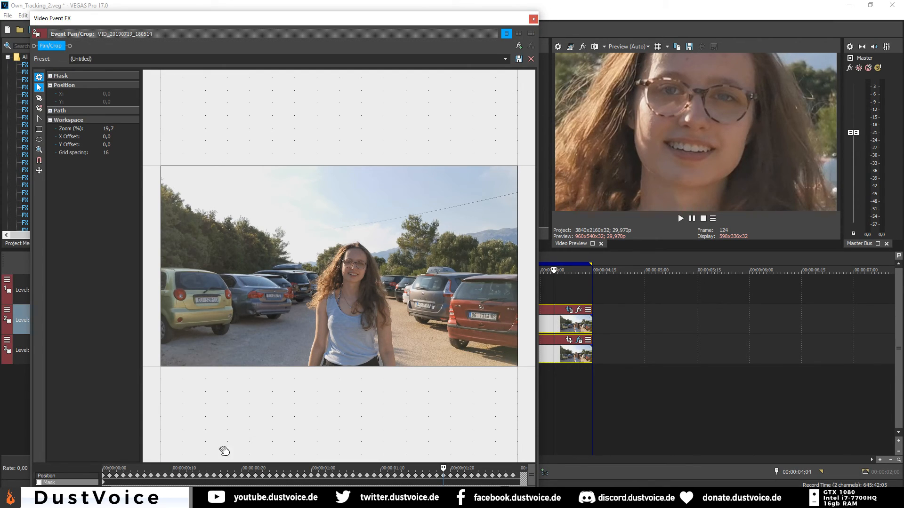
{"action": "left_click", "coordinate": [147, 483]}
{"action": "left_click", "coordinate": [482, 479]}
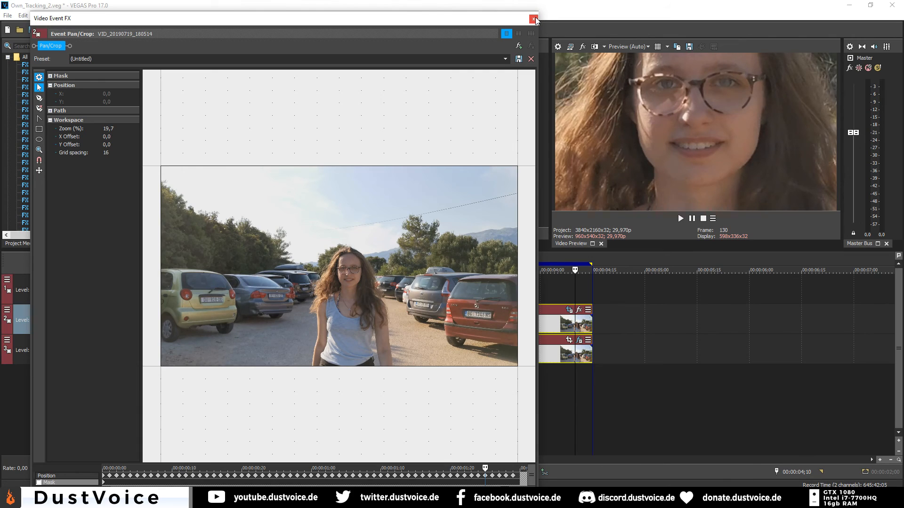
{"action": "left_click_drag", "start_coordinate": [130, 481], "coordinate": [255, 481]}
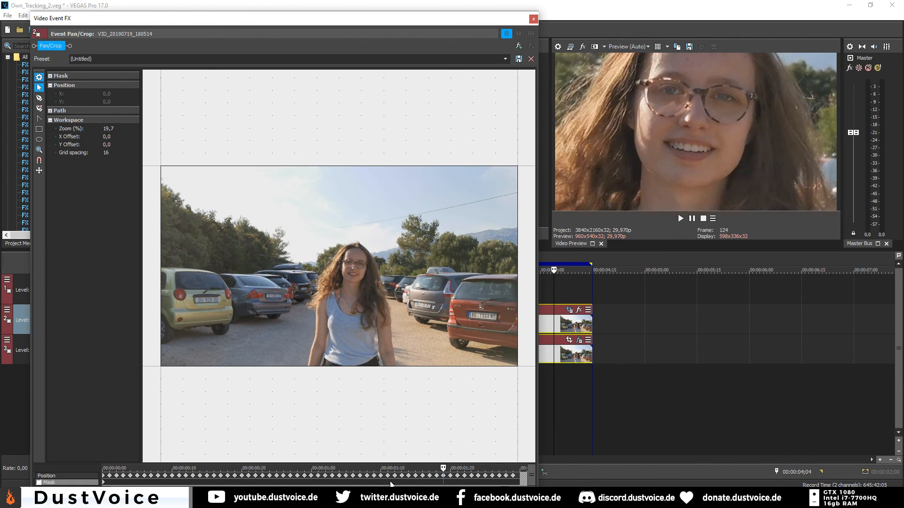
{"action": "left_click_drag", "start_coordinate": [310, 484], "coordinate": [208, 482]}
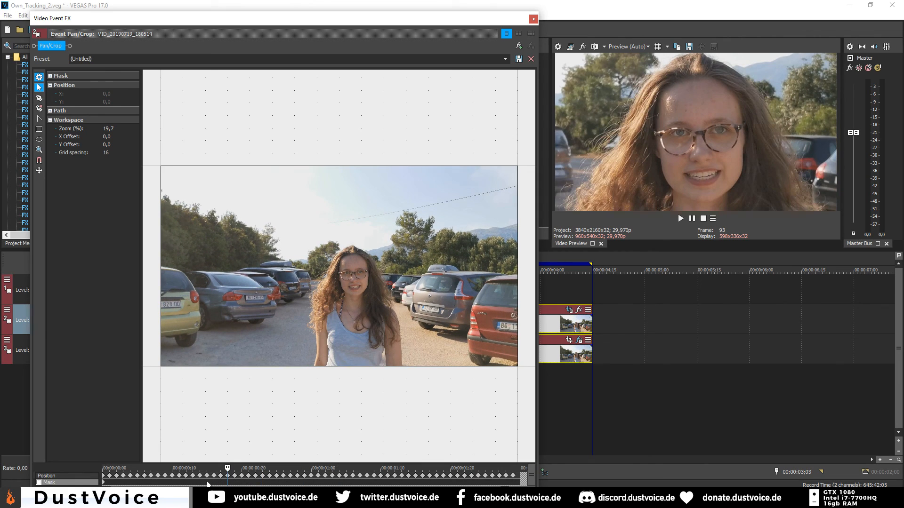
{"action": "left_click", "coordinate": [533, 19]}
Step: Deselect the events, return the cursor to 00:00:02;15, briefly check the track 2 event's Pan/Crop and play the loop
{"action": "left_click", "coordinate": [375, 384]}
{"action": "left_click", "coordinate": [382, 383]}
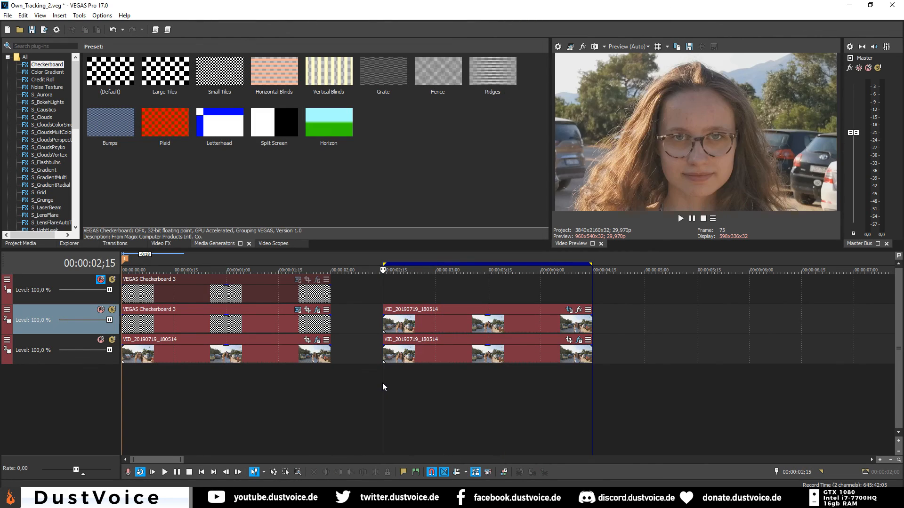
{"action": "left_click", "coordinate": [569, 309]}
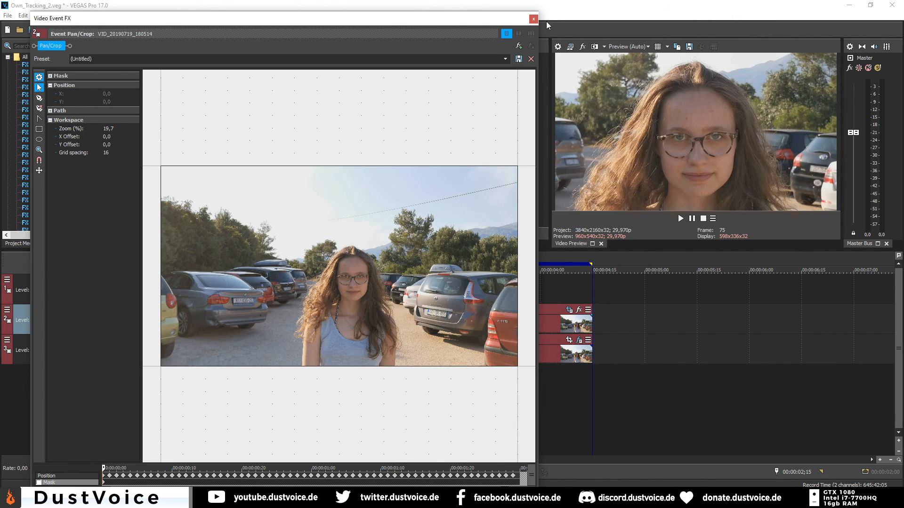
{"action": "left_click", "coordinate": [533, 19]}
{"action": "key", "text": "space"}
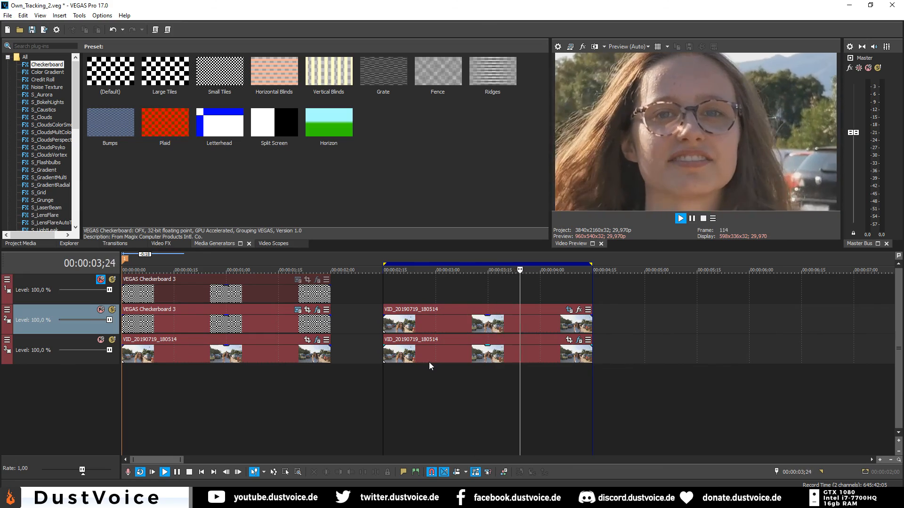